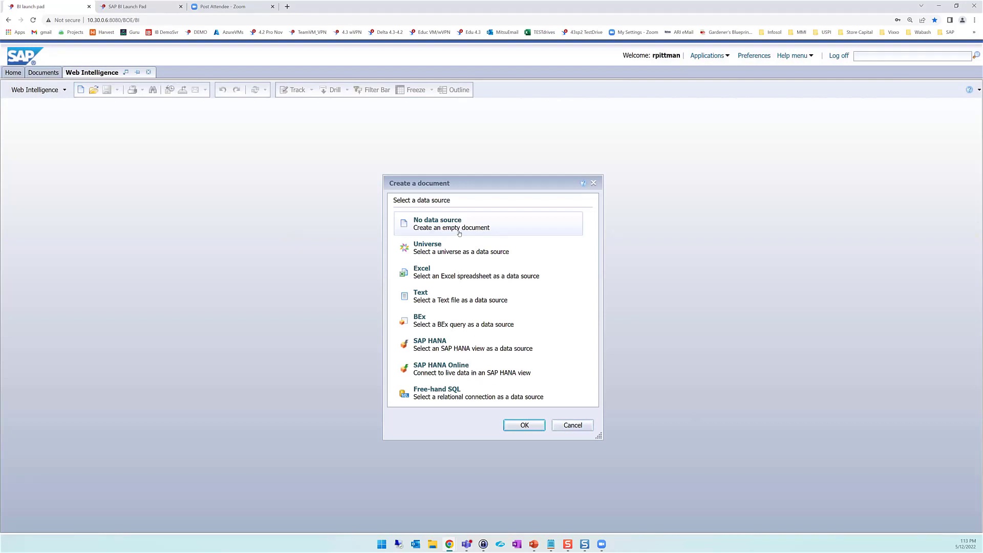
Step: Create an empty document without a data source and start browsing the repository for shared elements
double_click(465, 233)
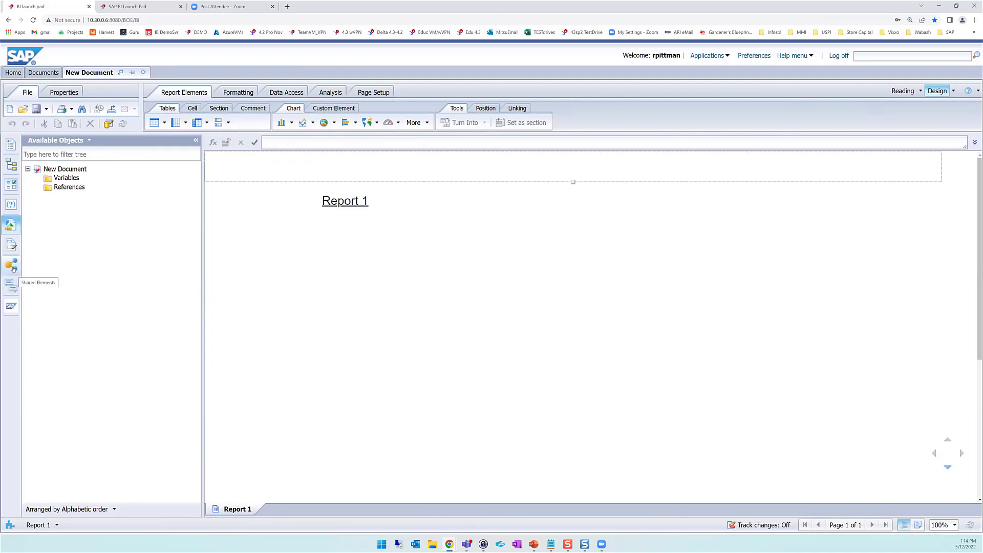
click(14, 267)
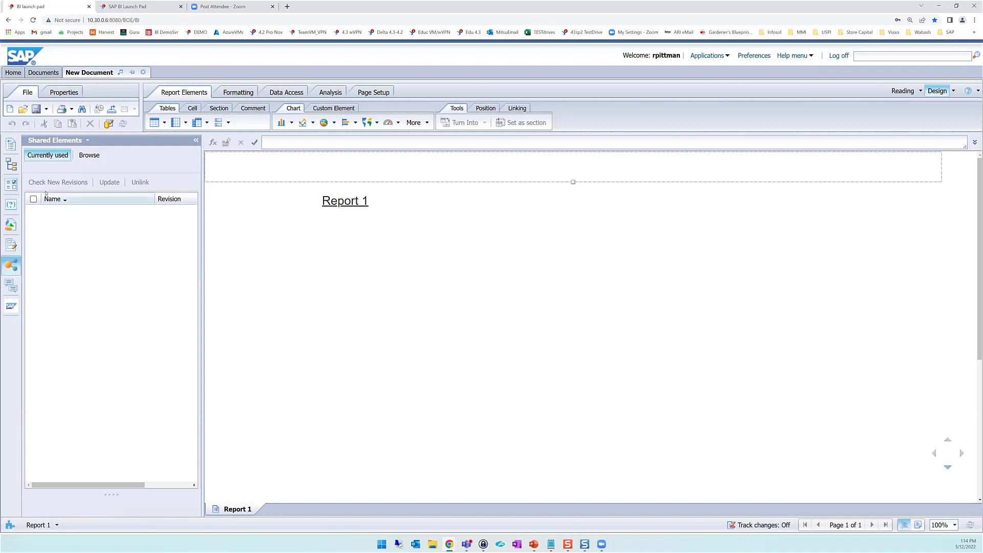
click(98, 158)
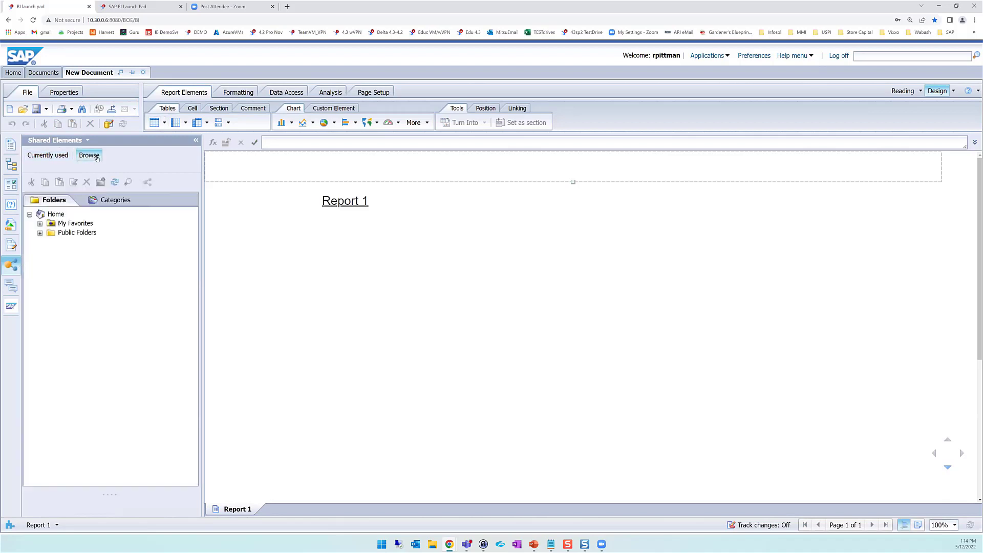
Step: Insert the PolyTrend Line Variables shared element from the AZBOCUG folder under Public Folders, Consultants into the lower part of the report
click(40, 223)
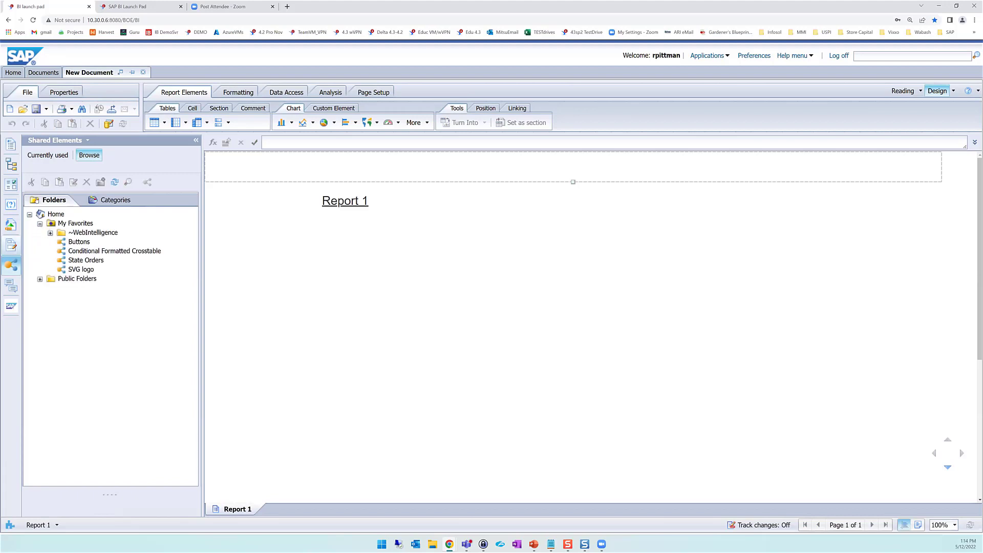
click(40, 280)
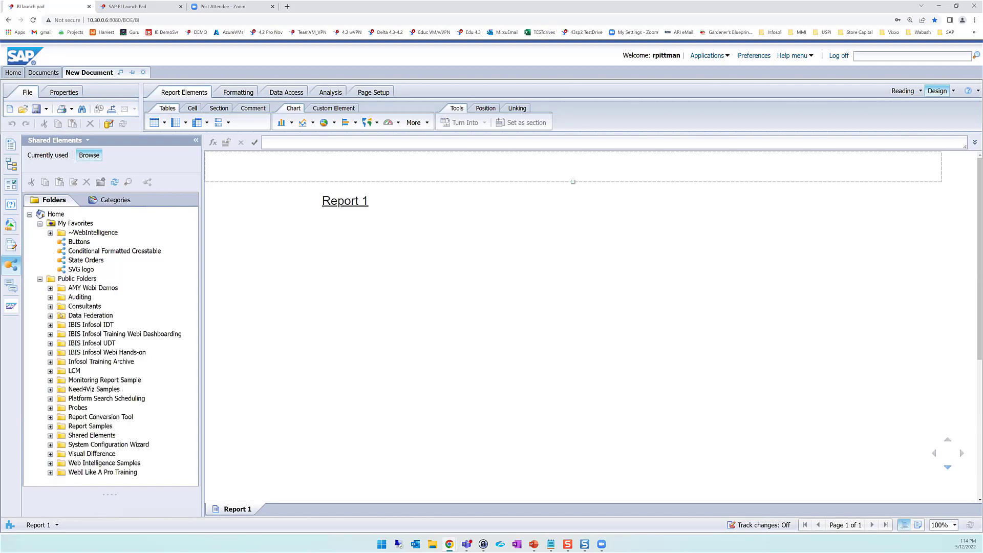
click(50, 306)
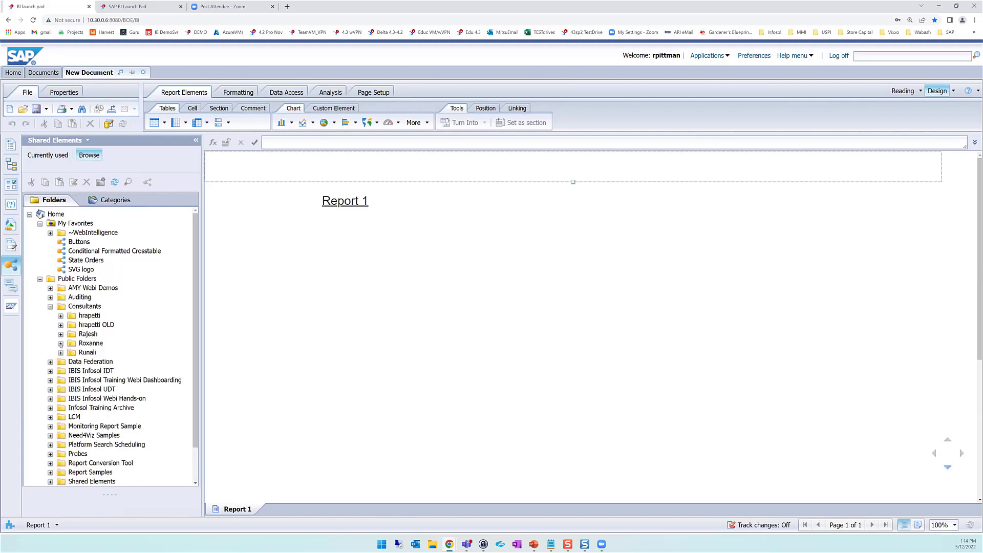
click(60, 343)
click(72, 362)
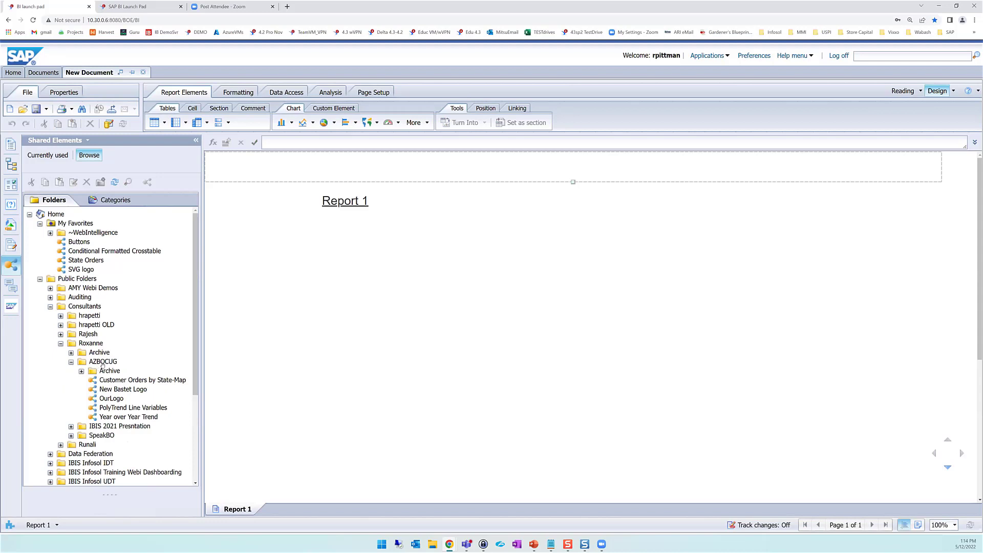
drag(143, 409, 309, 353)
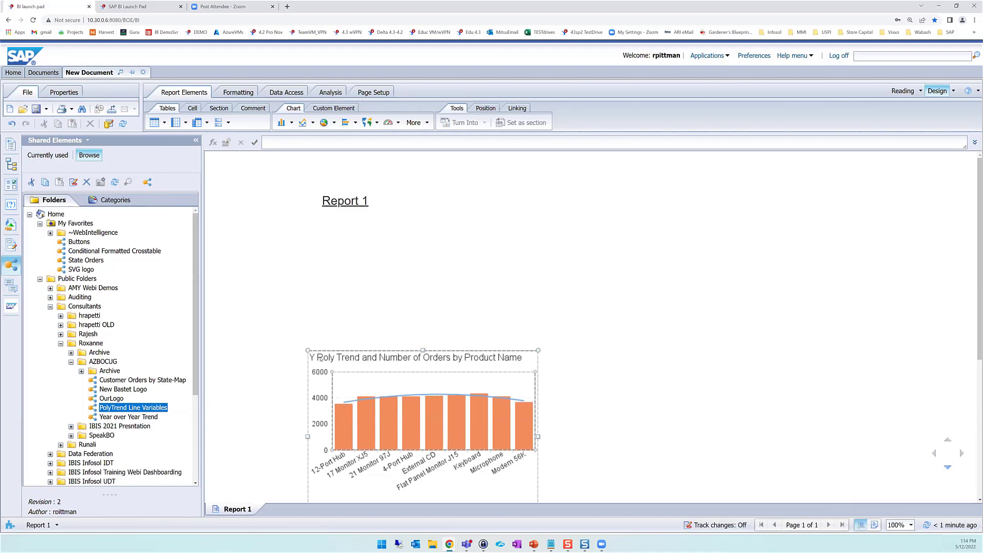
click(314, 290)
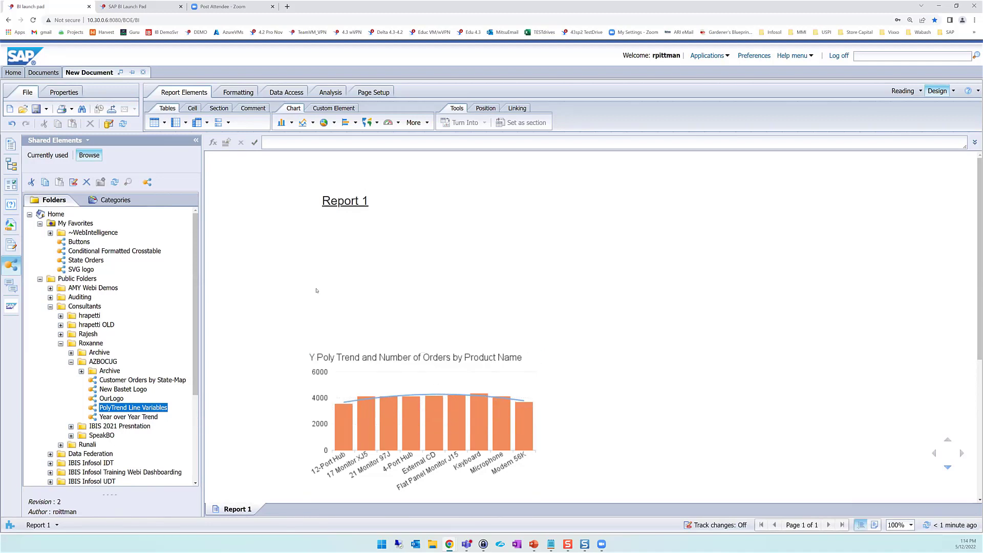
Step: Display the document's available objects and move the Y Poly Trend chart up toward the report's left edge
click(10, 225)
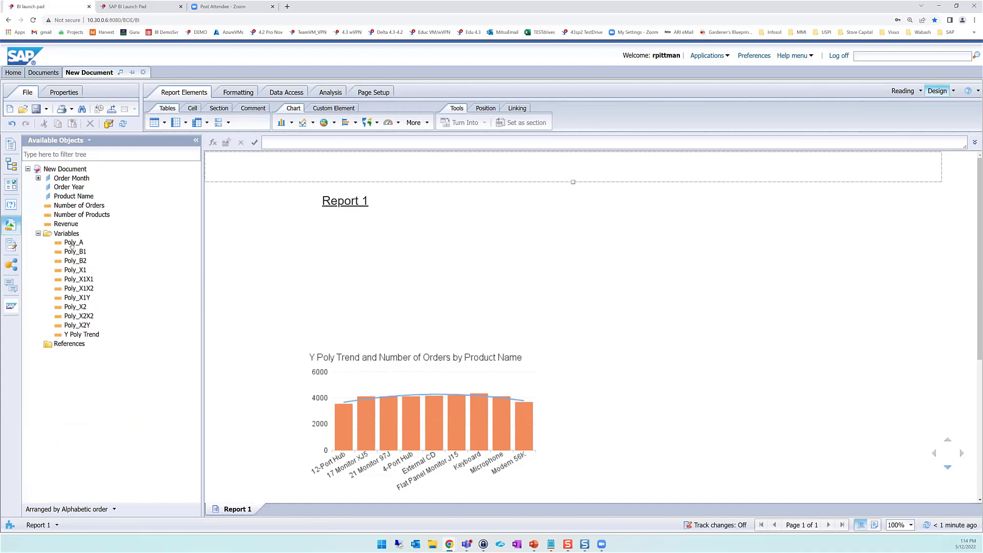
click(450, 399)
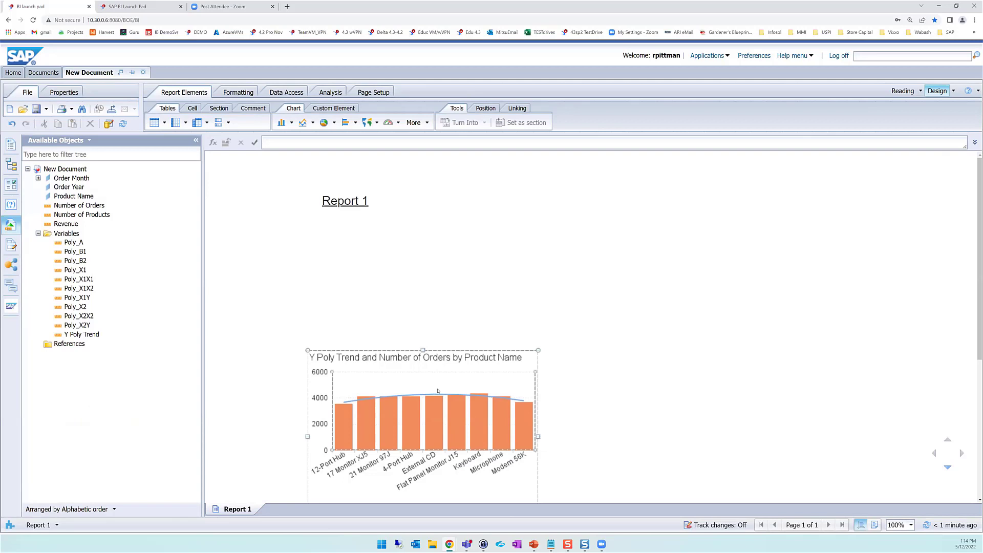
click(358, 202)
click(395, 241)
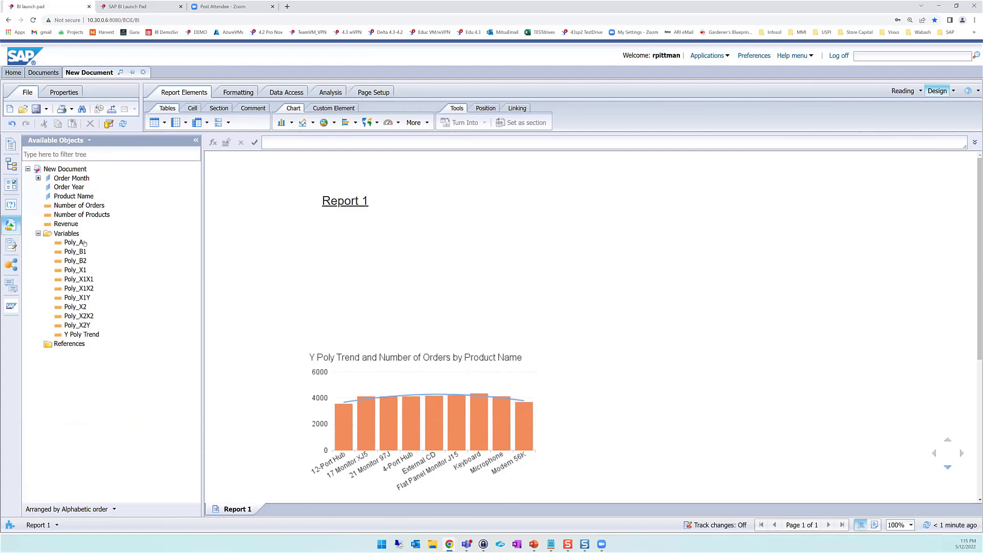
click(368, 361)
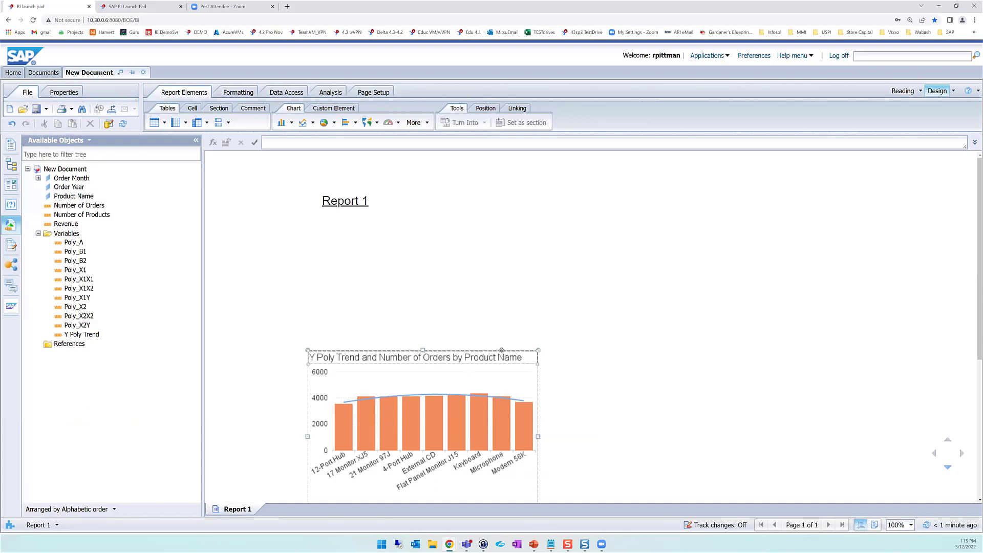
drag(501, 350, 420, 316)
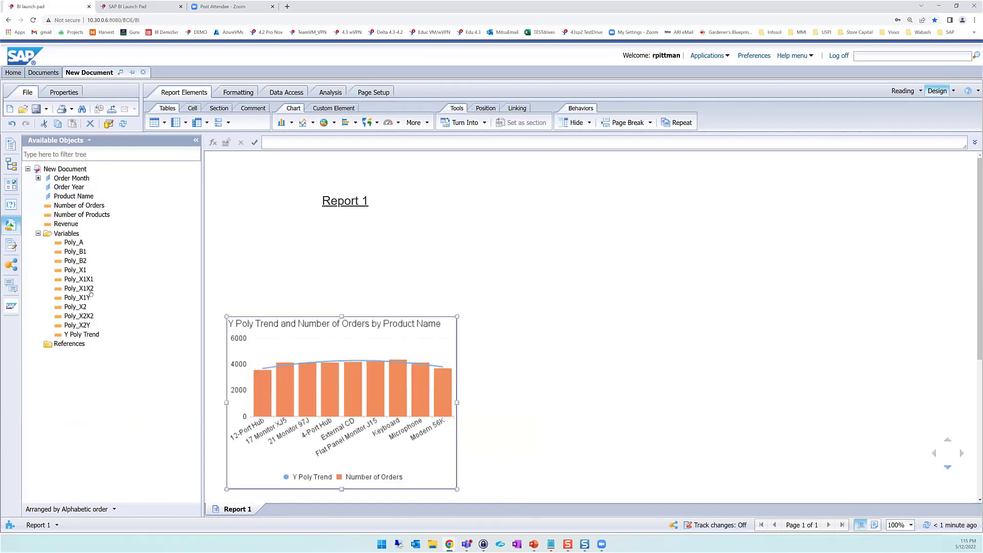
Step: Inspect the query that came with the trend chart, including its result objects, and close it without changes
mouse_move(82, 282)
click(108, 124)
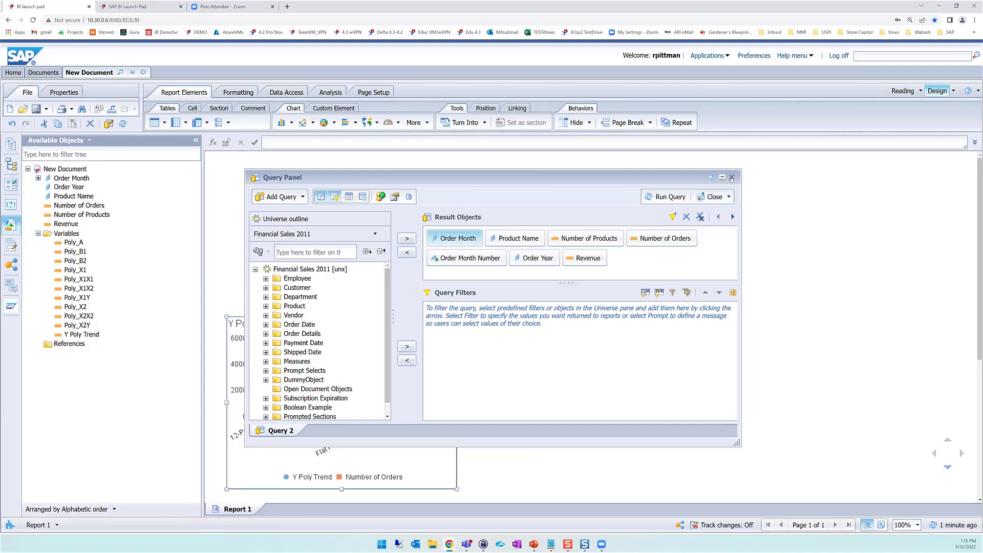
click(711, 197)
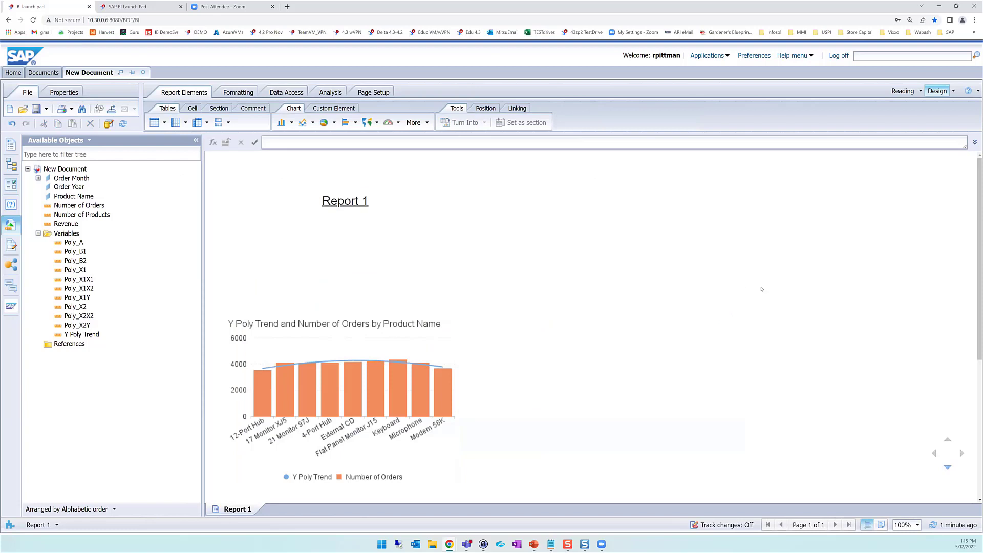
Step: Move the Report 1 title cell up to the upper edge of the report page
click(387, 205)
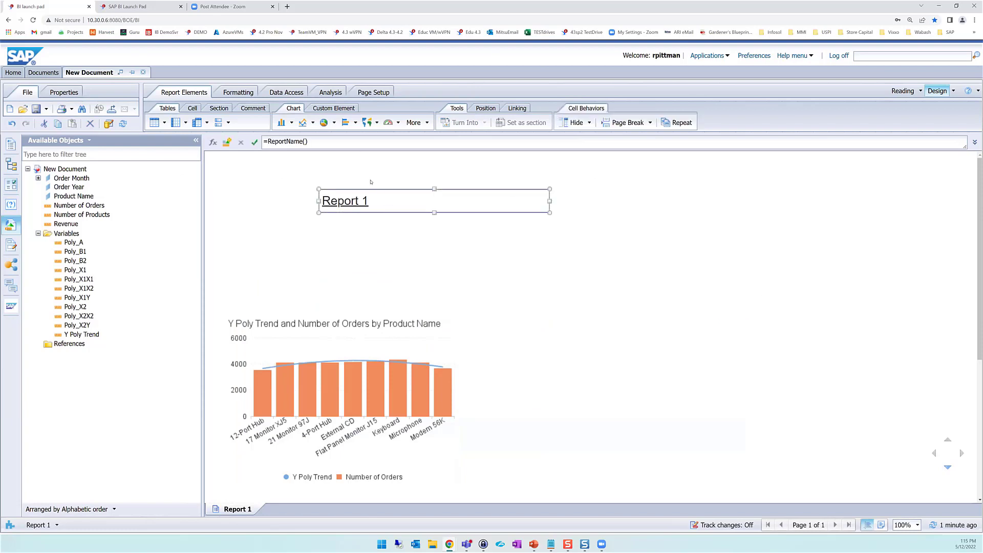
drag(386, 204, 399, 184)
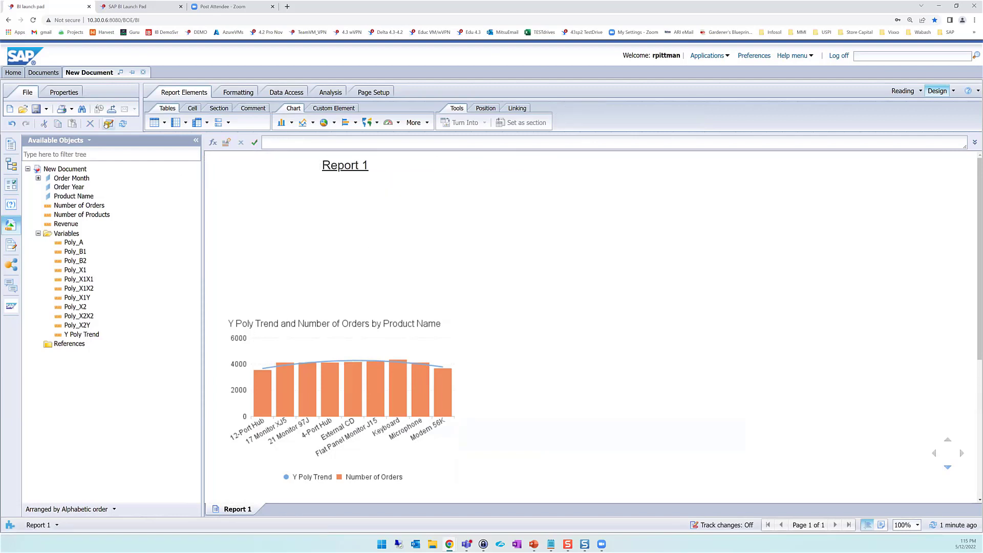
Step: Insert the State Orders shared element from My Favorites into the report, above and to the right of the trend chart
click(19, 268)
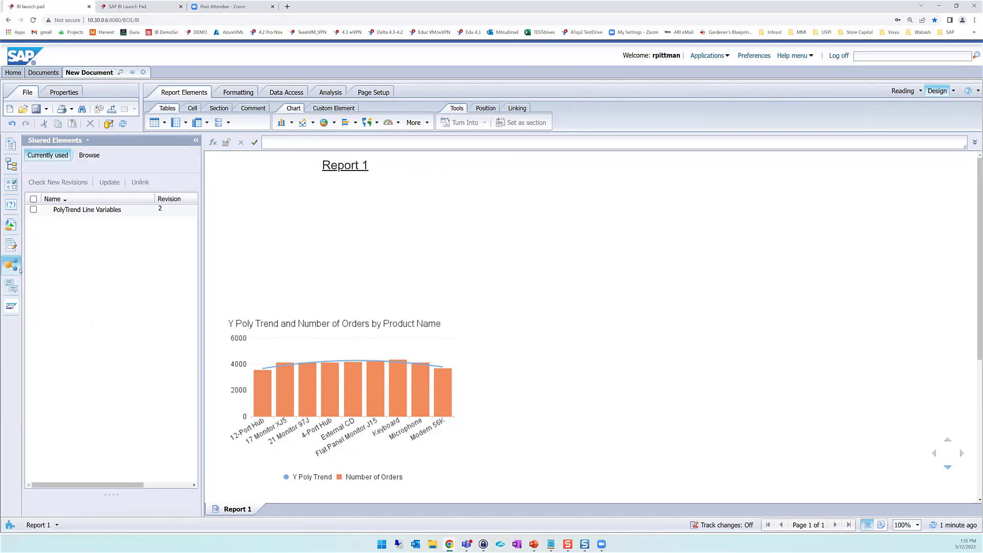
click(82, 156)
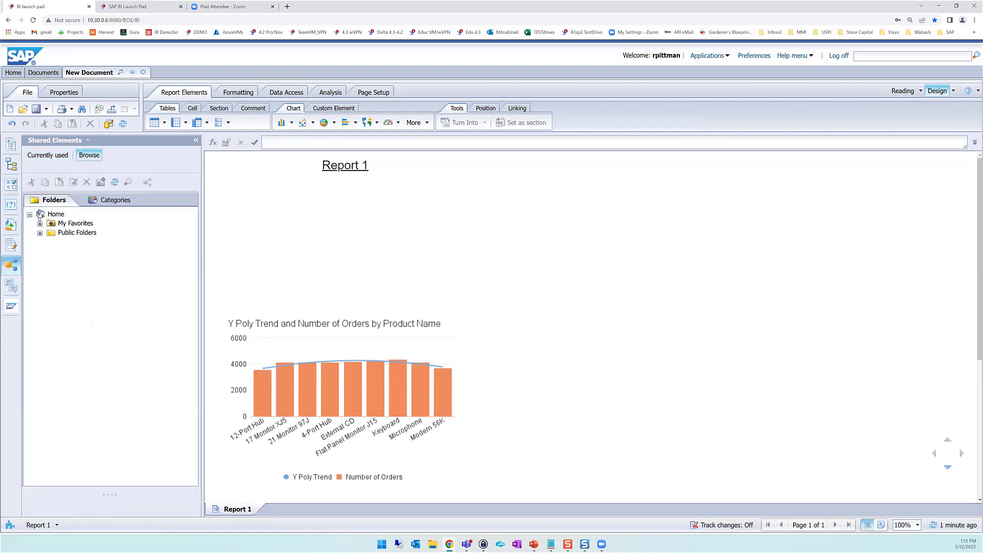
click(40, 224)
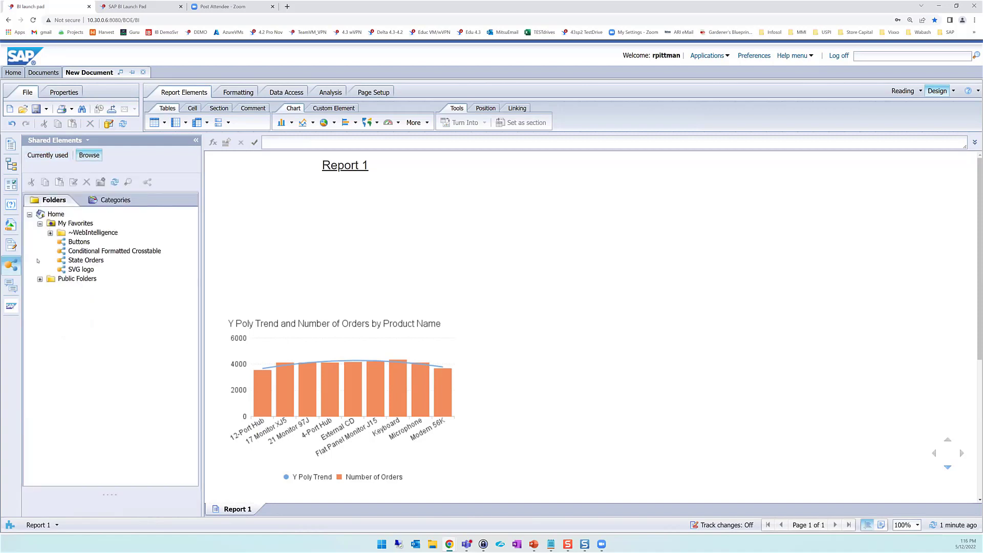
click(92, 261)
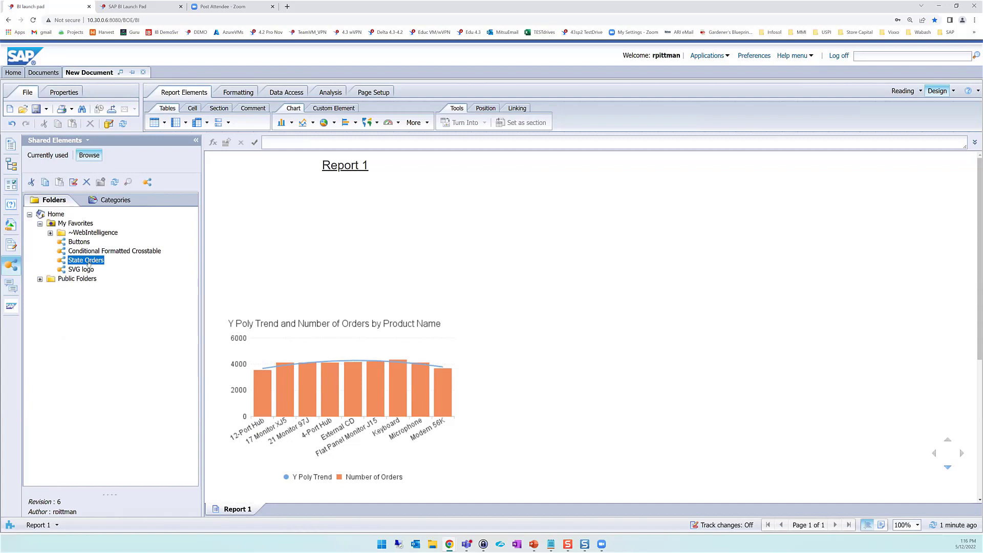
drag(90, 262, 428, 205)
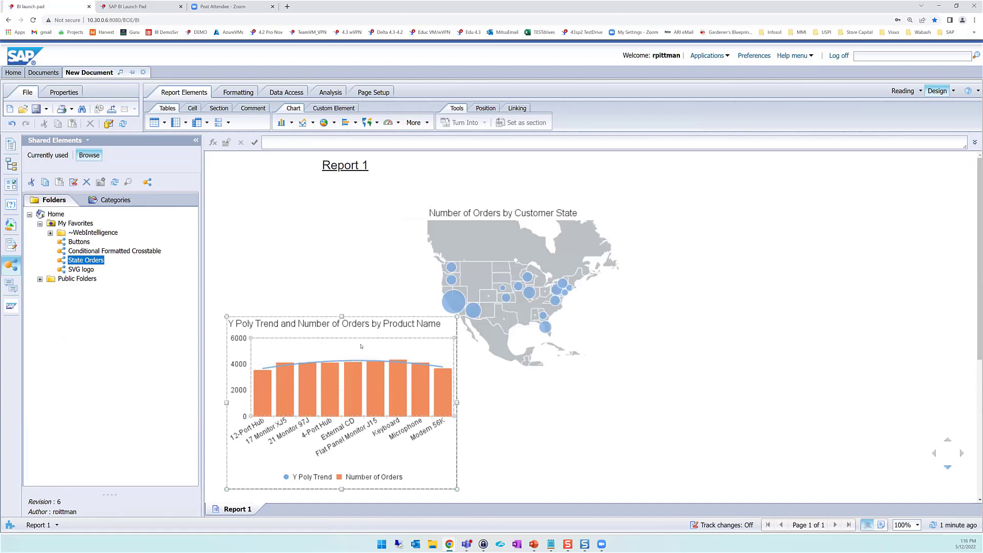
Step: Shift the trend chart to the report's left edge and move the Number of Orders by Customer State map above it
drag(374, 315, 352, 329)
click(528, 257)
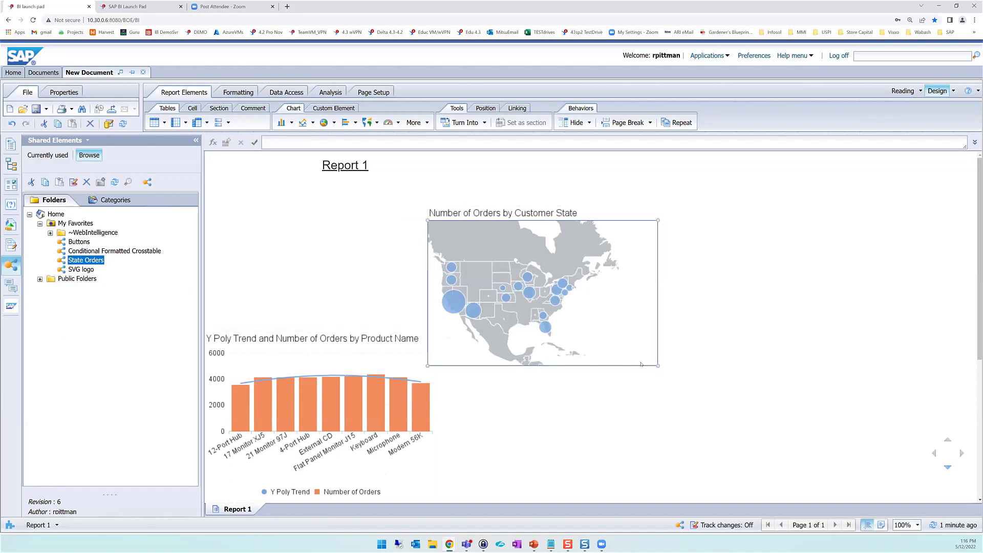
drag(618, 204, 406, 182)
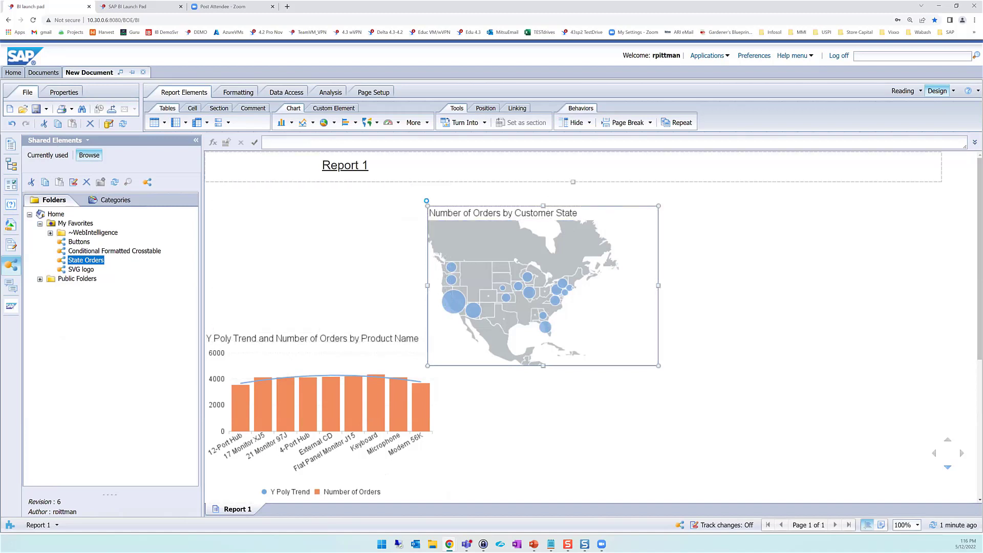
click(376, 405)
click(314, 180)
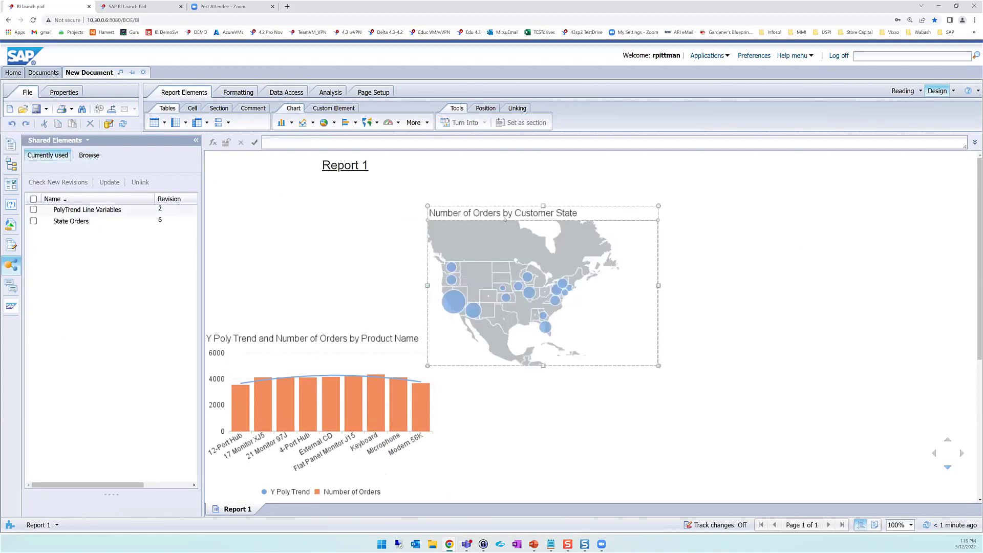
click(510, 204)
drag(510, 203, 291, 195)
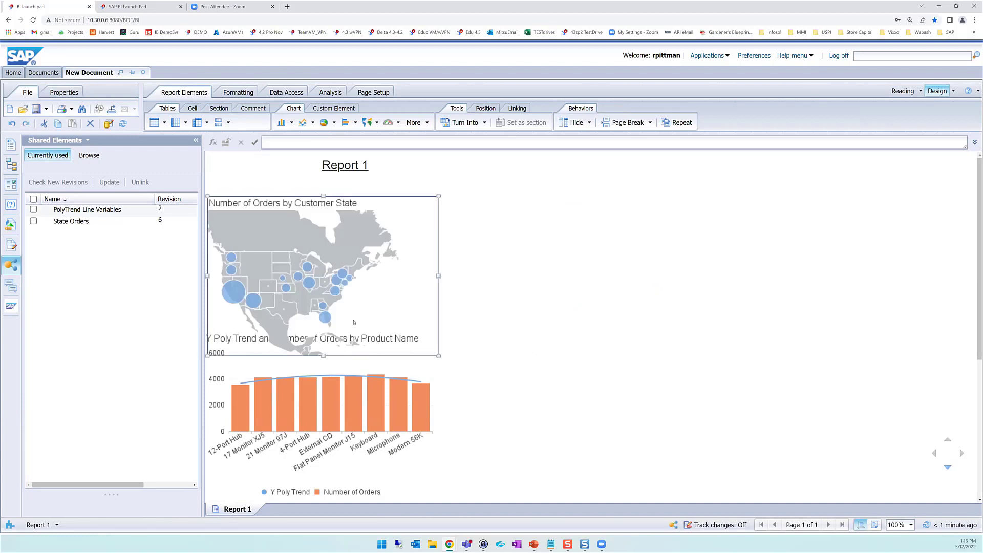
Step: Move the Y Poly Trend chart down so that it sits directly below the customer state map
click(442, 401)
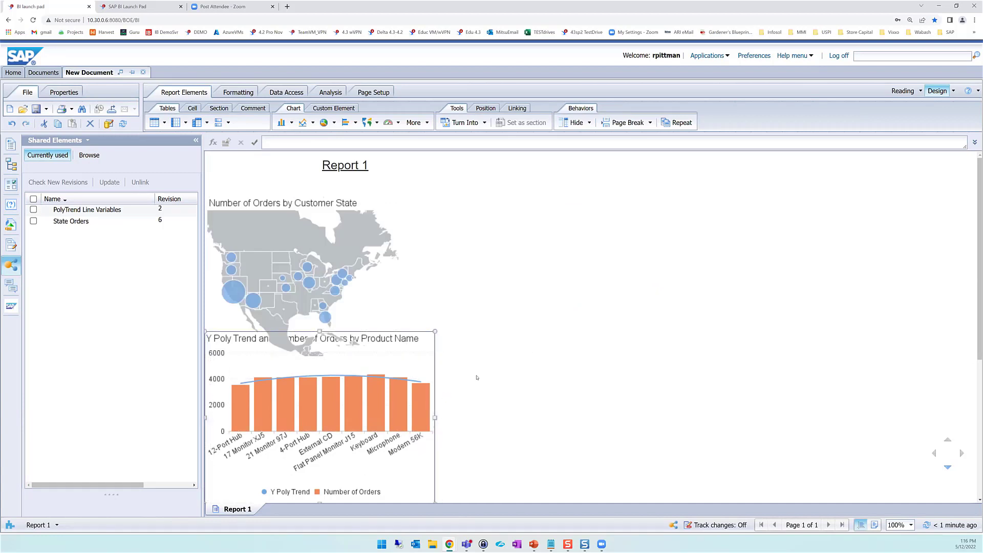
click(352, 195)
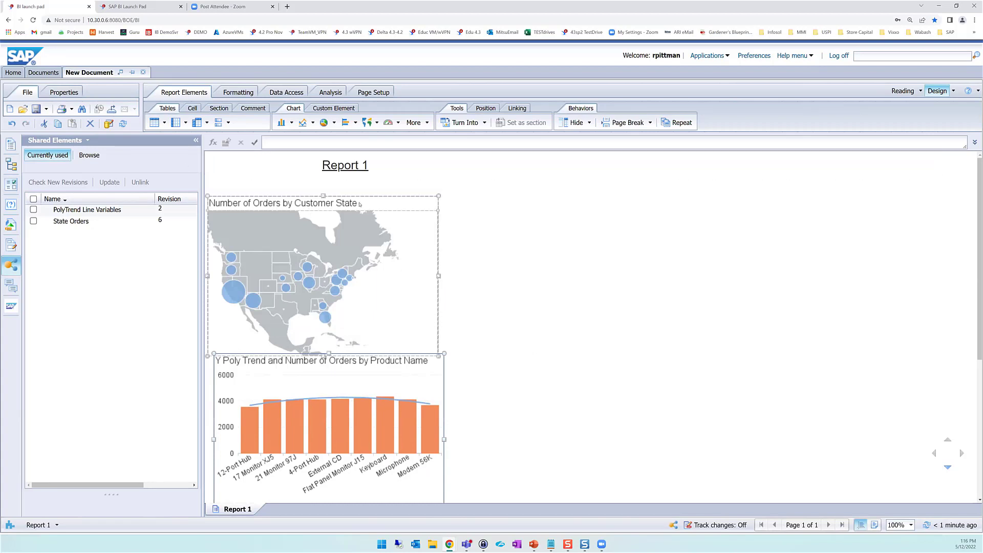
click(345, 165)
click(241, 281)
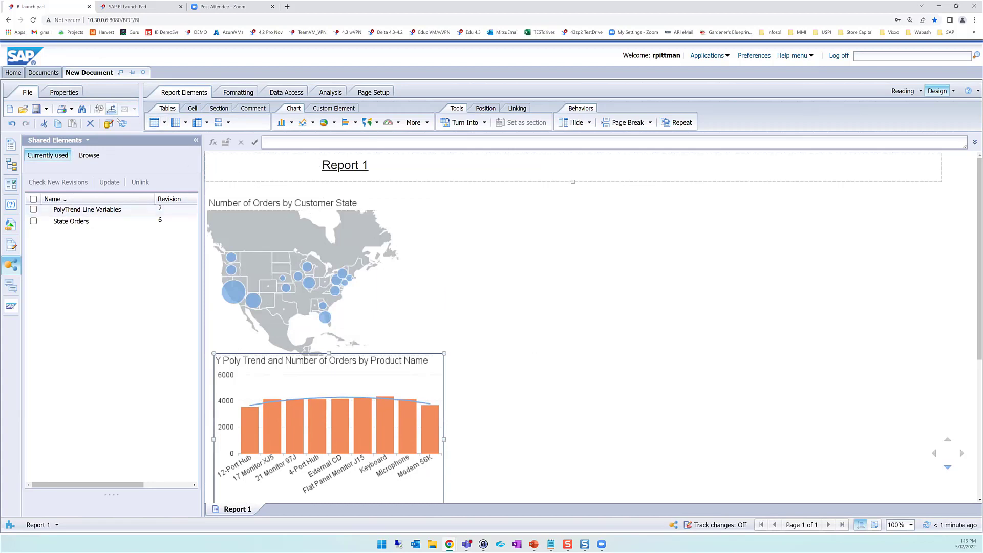
Step: Insert the SVG logo shared element from My Favorites into the empty area right of the charts and select it
click(89, 155)
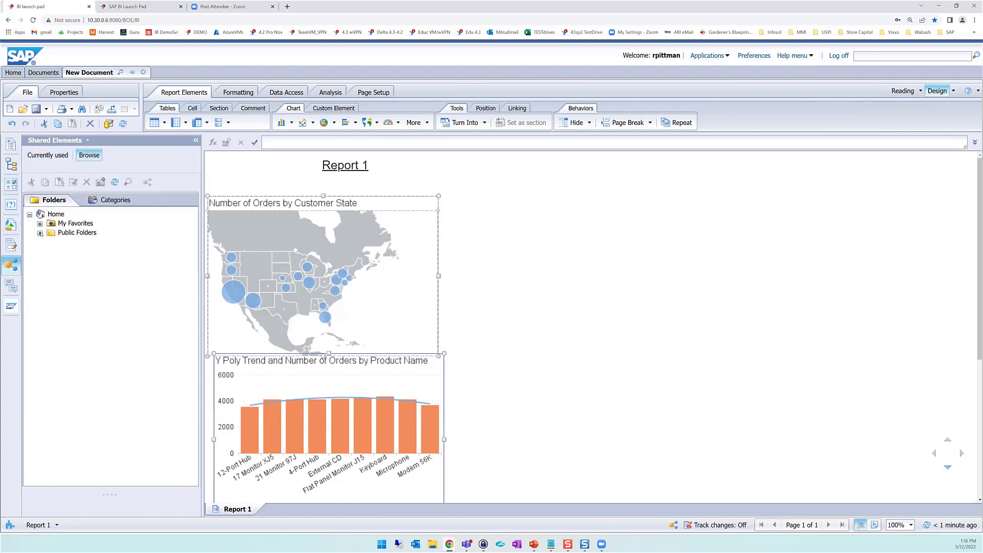
click(40, 233)
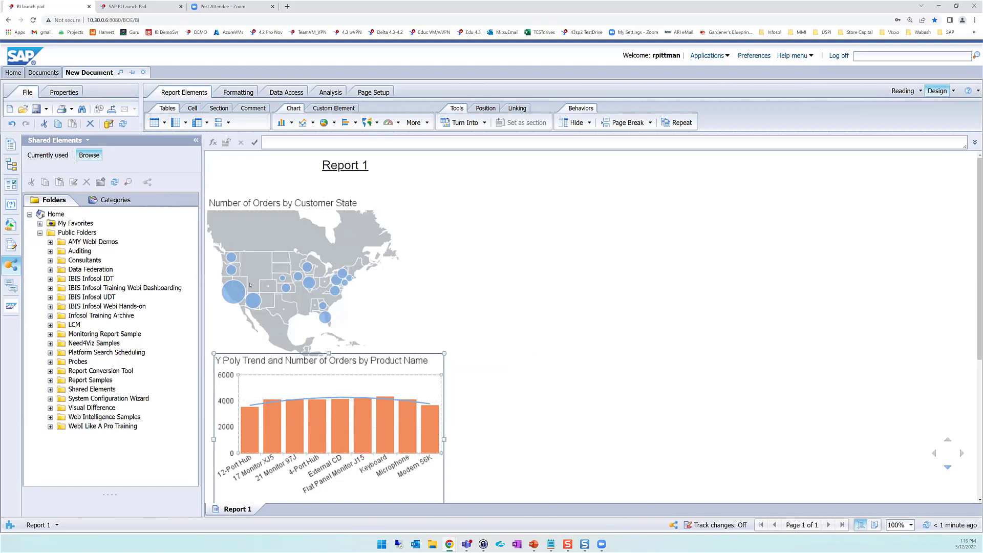
click(39, 224)
click(84, 270)
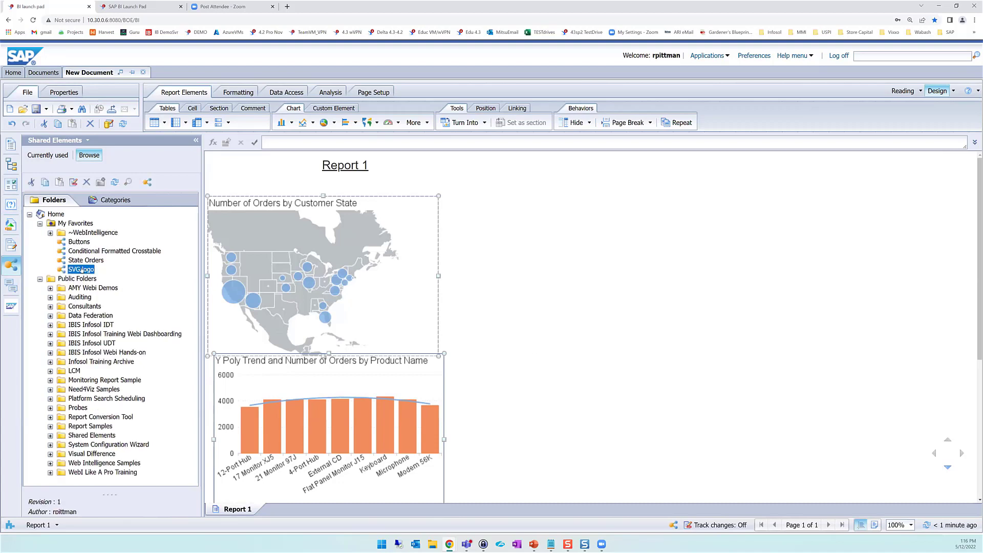
drag(84, 270, 672, 219)
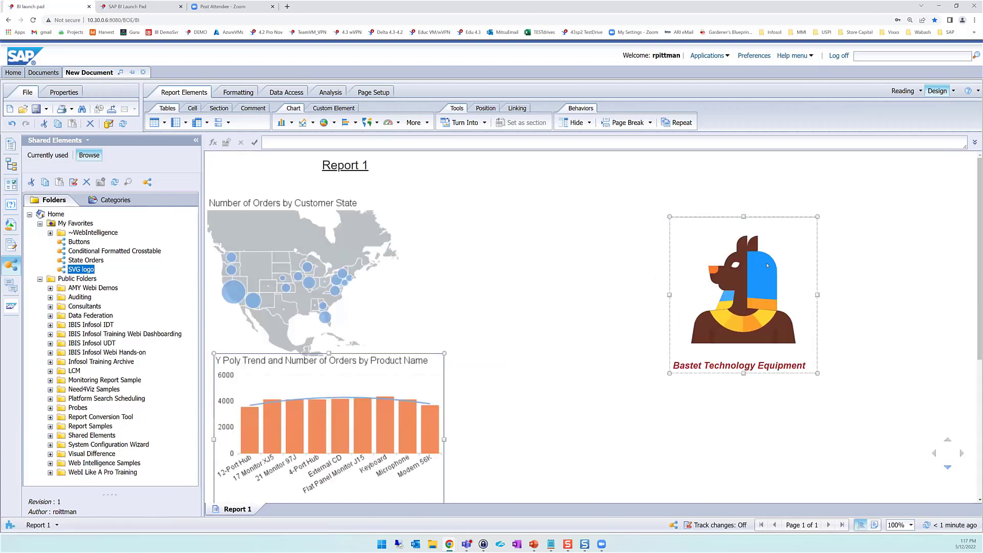
click(799, 261)
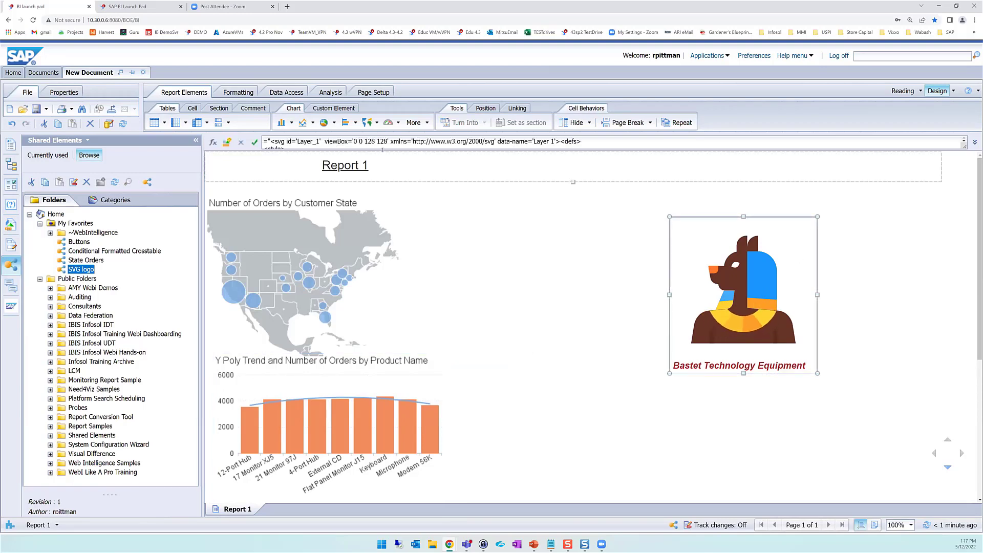
Step: Read through the SVG code in the selected logo cell's formula
click(609, 144)
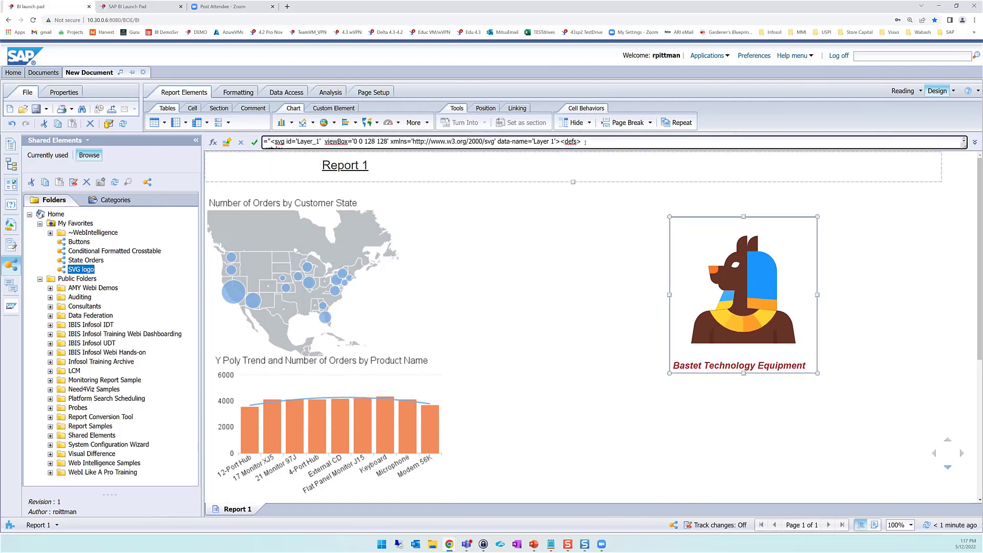
scroll(585, 143, down, 5)
scroll(585, 143, down, 5)
scroll(584, 145, up, 10)
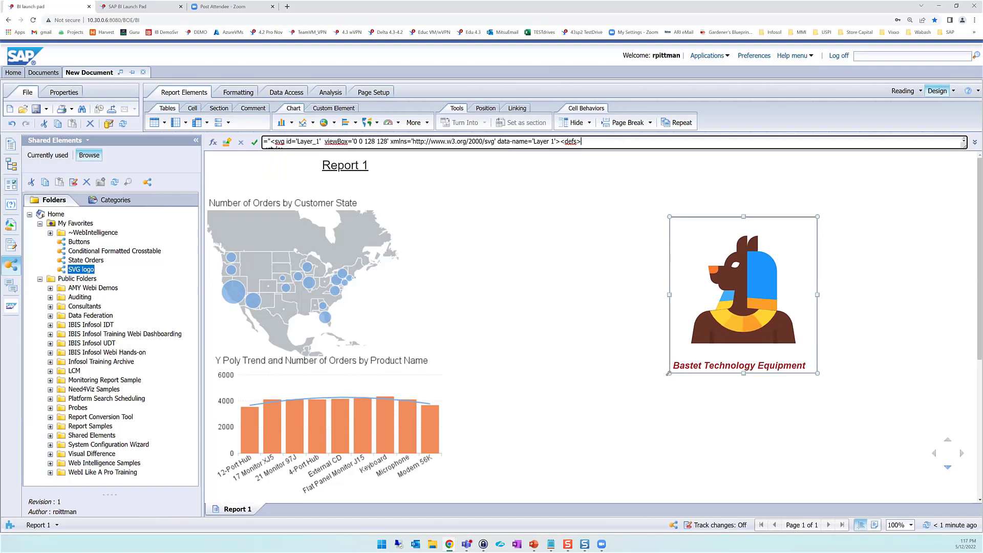
Step: Shrink the SVG logo from its lower-left corner and move it slightly up and toward the report's right edge
click(669, 373)
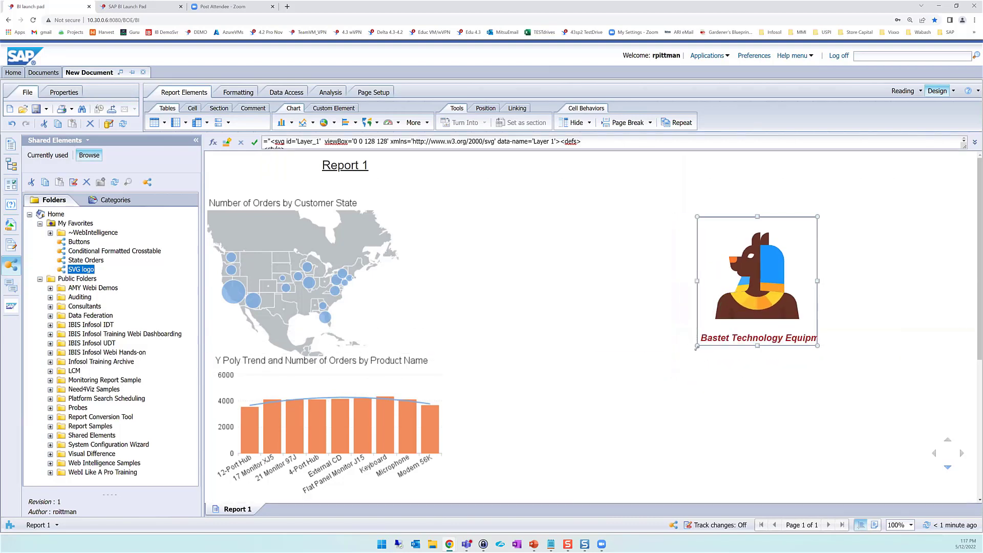
drag(697, 346, 731, 311)
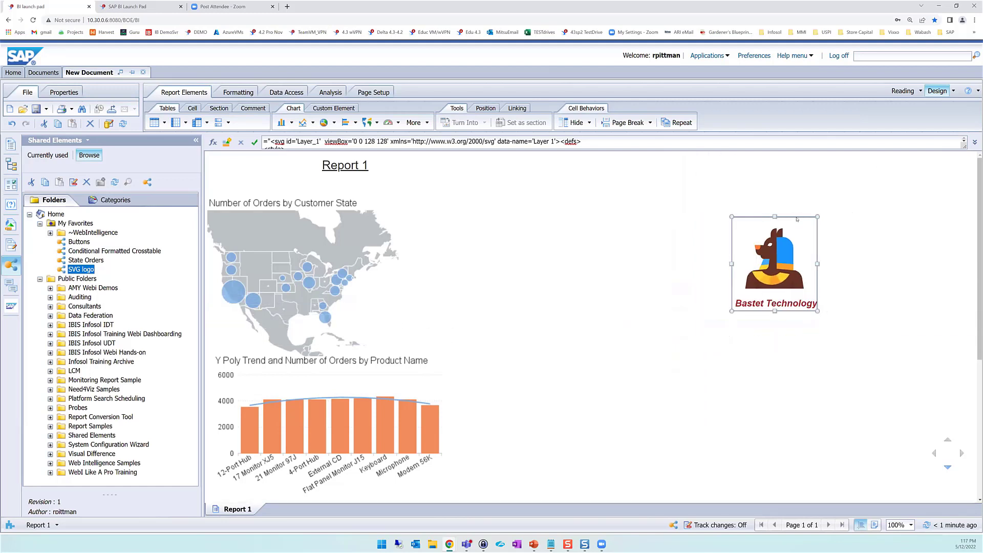
drag(796, 216, 849, 201)
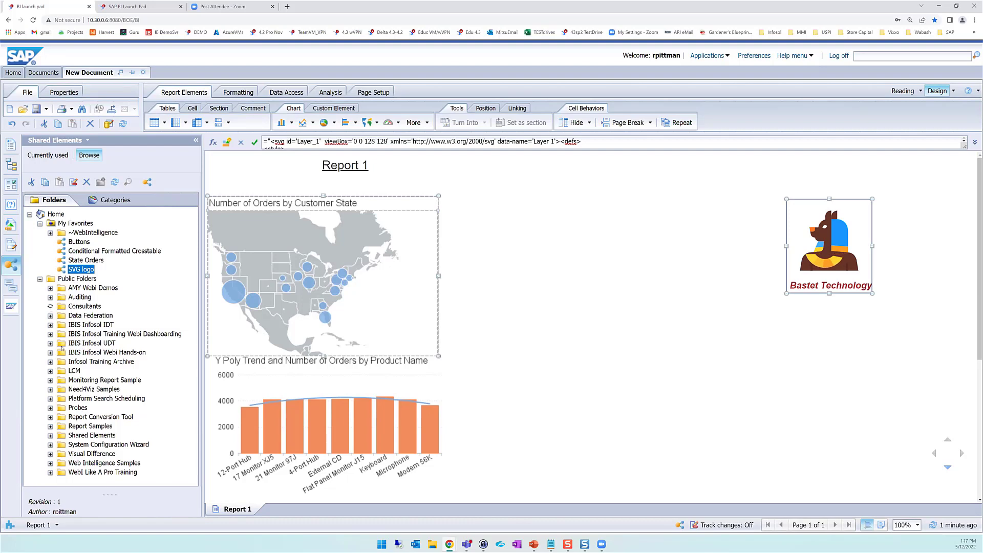
Step: Insert the Year over Year Trend shared element from the AZBOCUG public folder and position it between the state map and the SVG logo
click(105, 362)
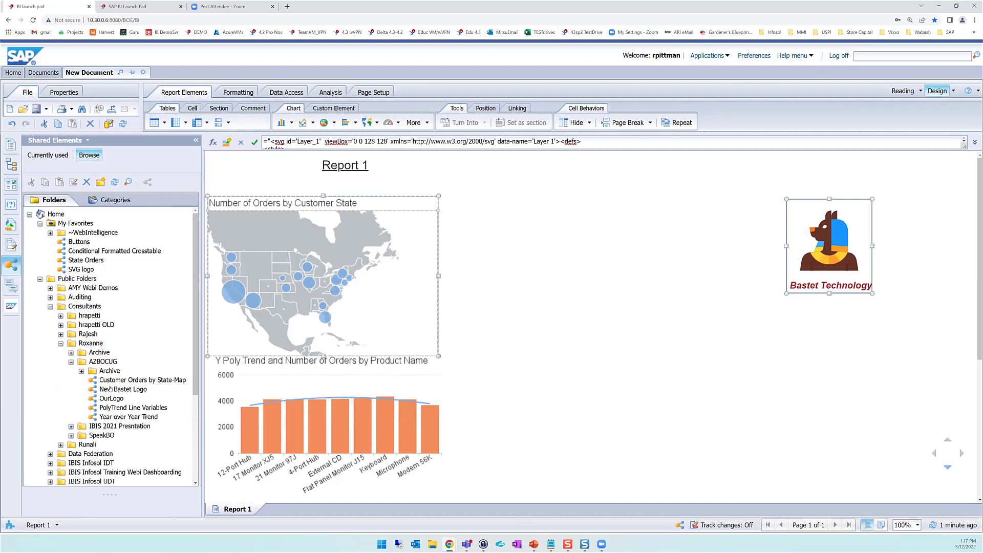
click(146, 418)
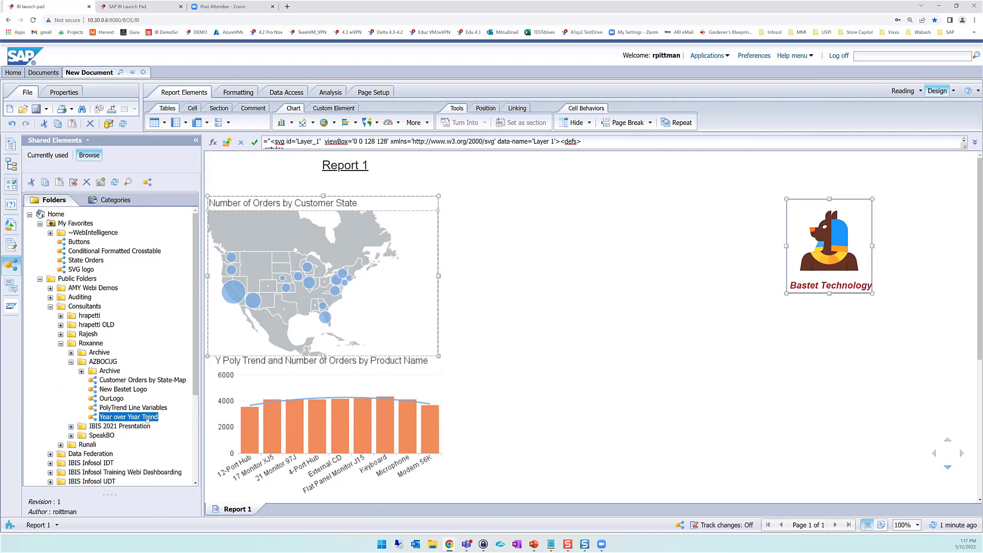
drag(146, 418, 504, 210)
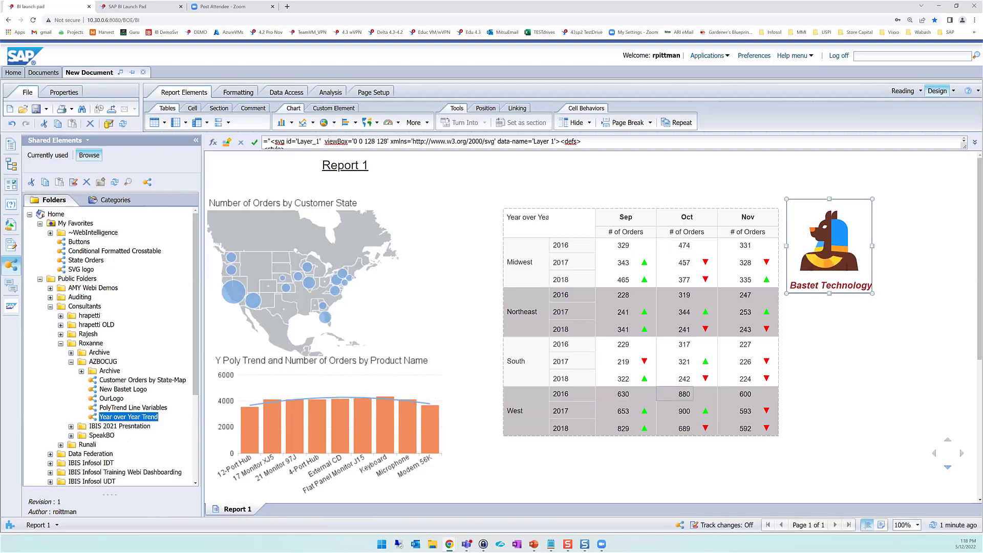
click(643, 246)
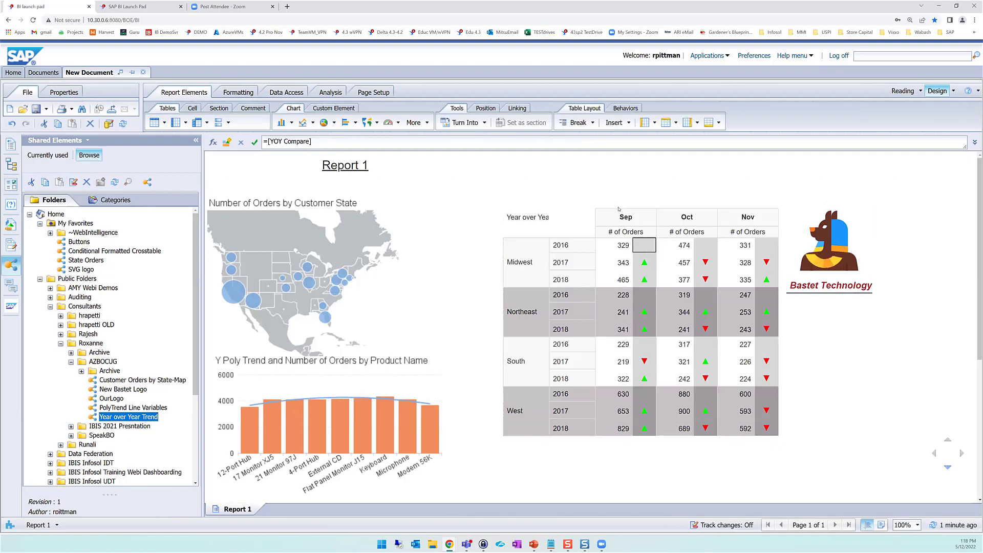
drag(618, 208, 591, 207)
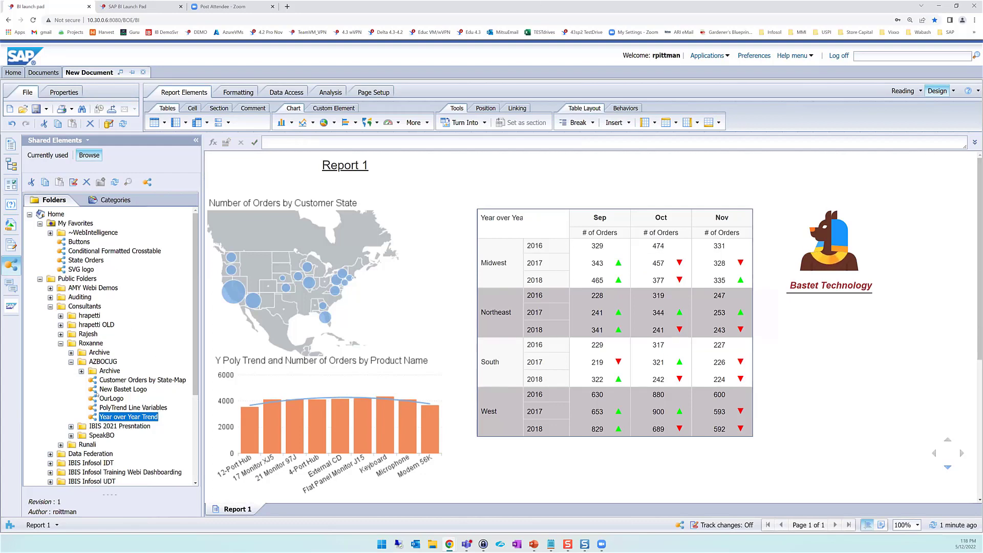
Step: Make the report header taller and place the OurLogo shared element from the AZBOCUG folder at the header's right end
click(112, 400)
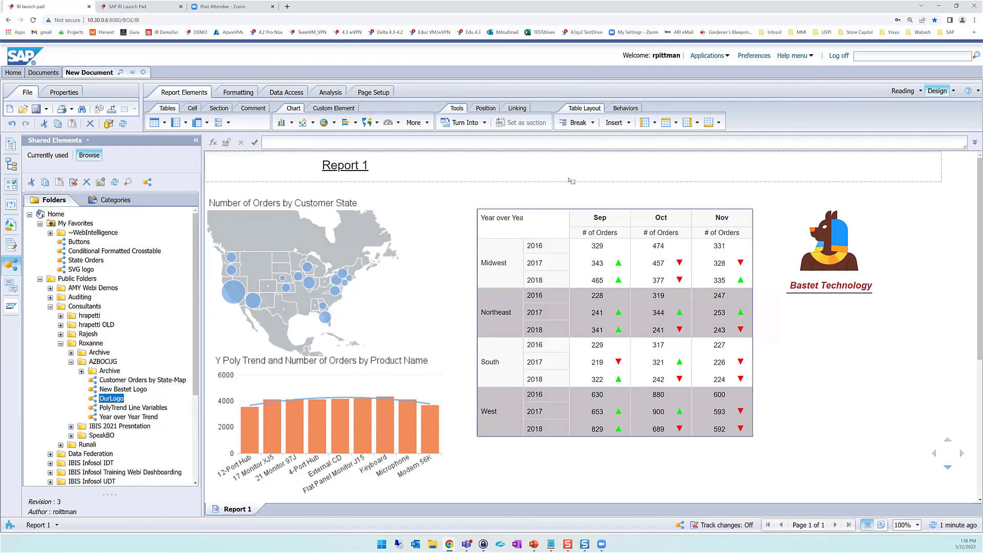
drag(573, 182, 573, 208)
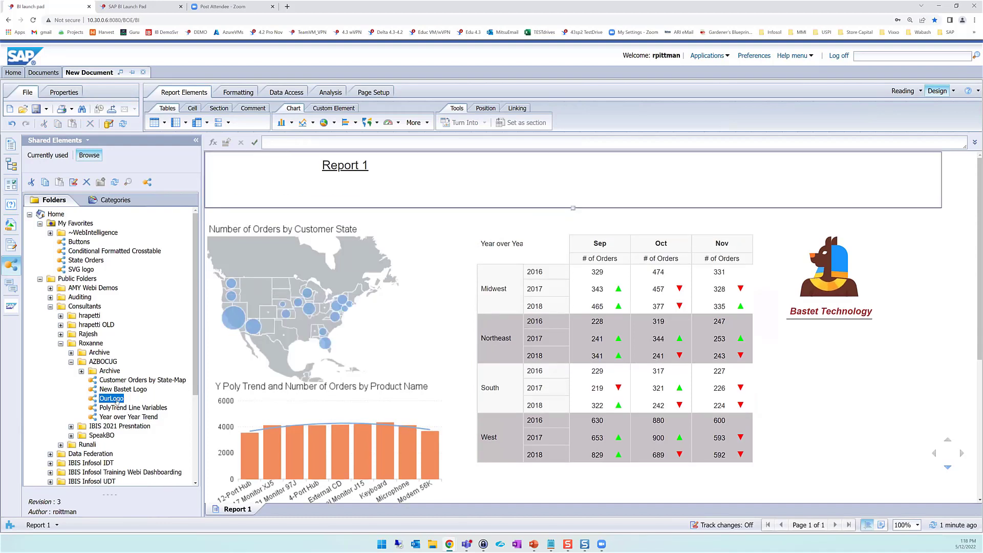
drag(315, 364, 738, 177)
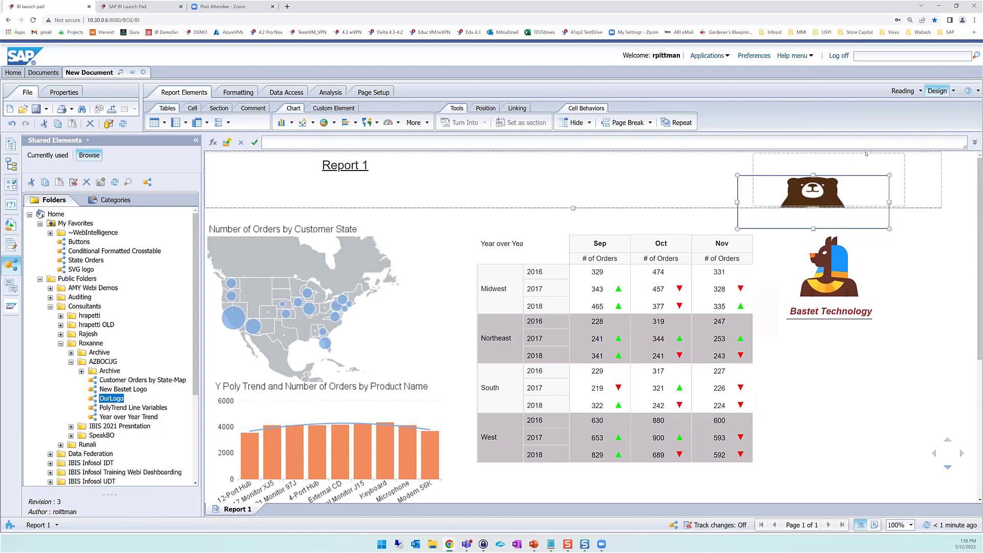
drag(753, 174, 758, 158)
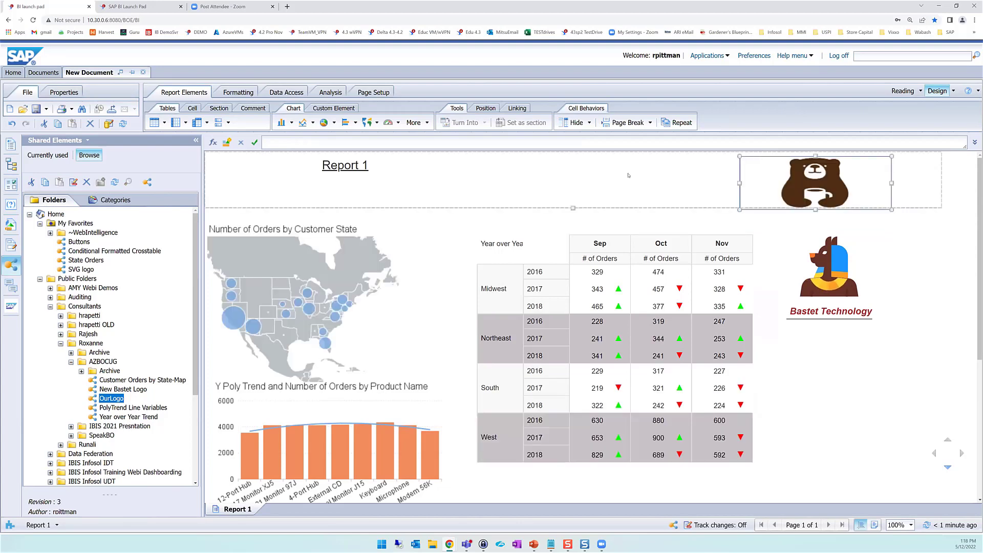
Step: Display the list of shared elements currently used in the report, with their revisions
click(645, 184)
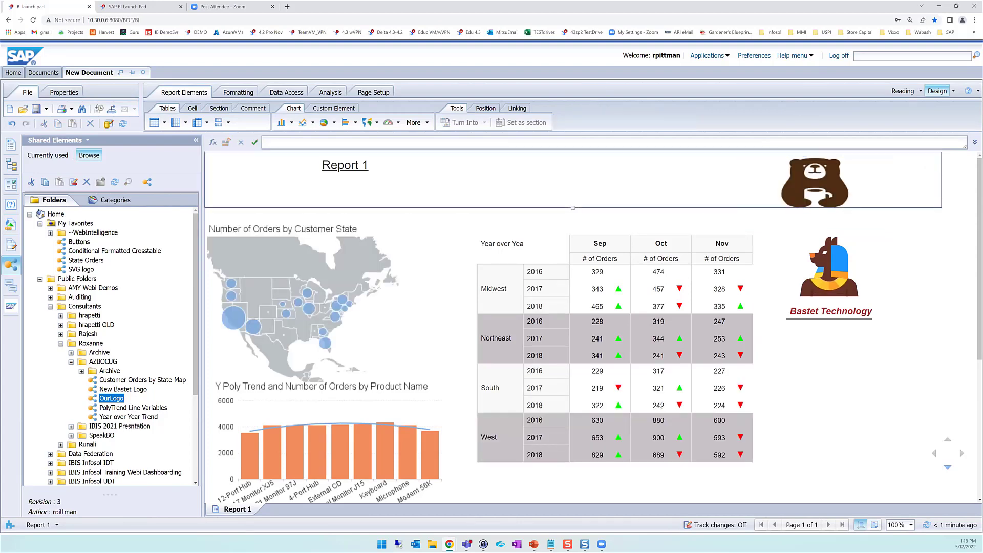
click(636, 342)
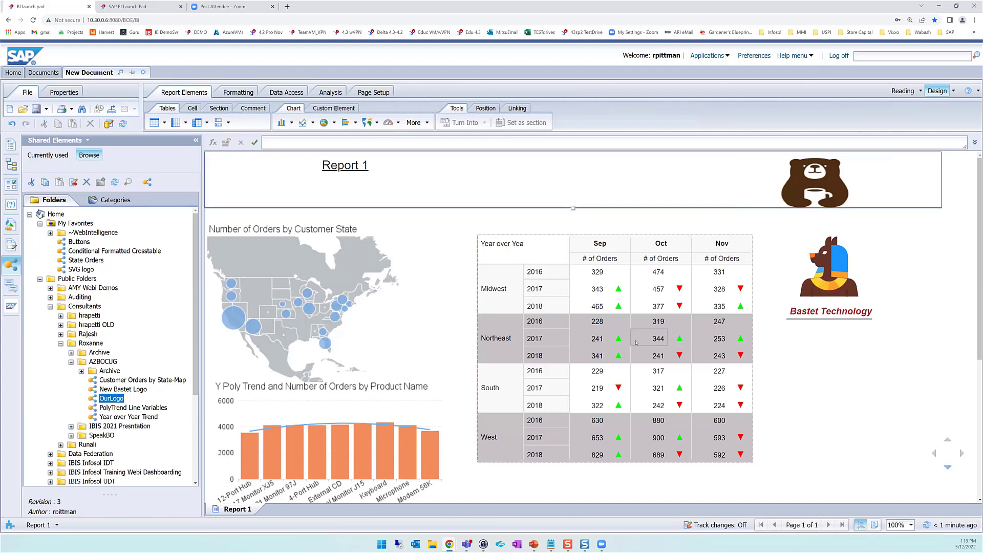
click(327, 440)
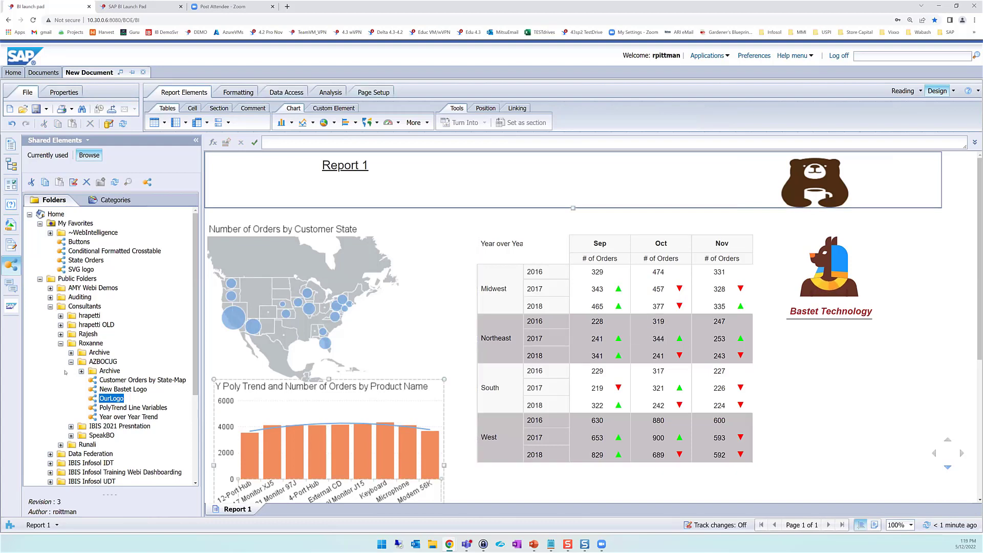
click(48, 155)
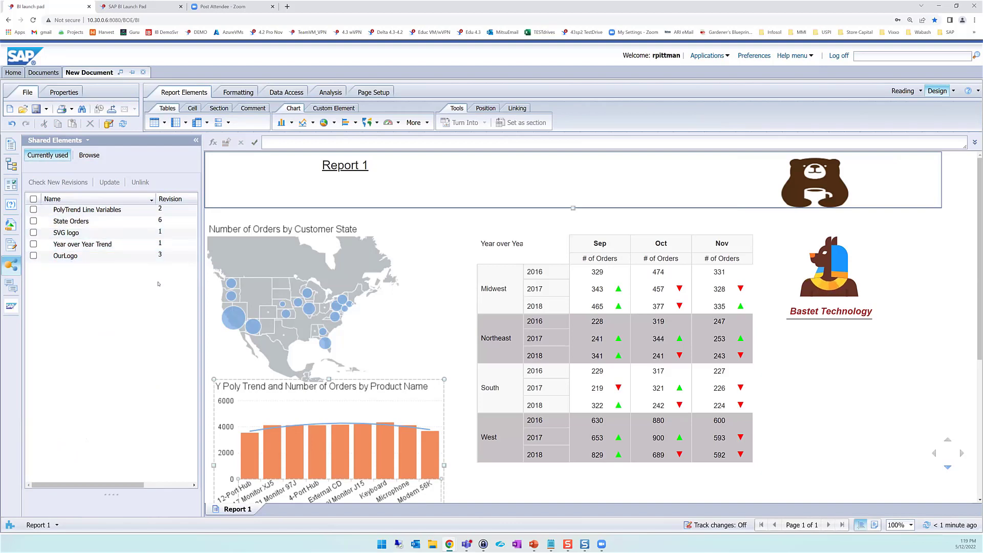
Step: Open the Orders by State Map document from the documents list and switch it to Design mode
click(43, 73)
double_click(233, 159)
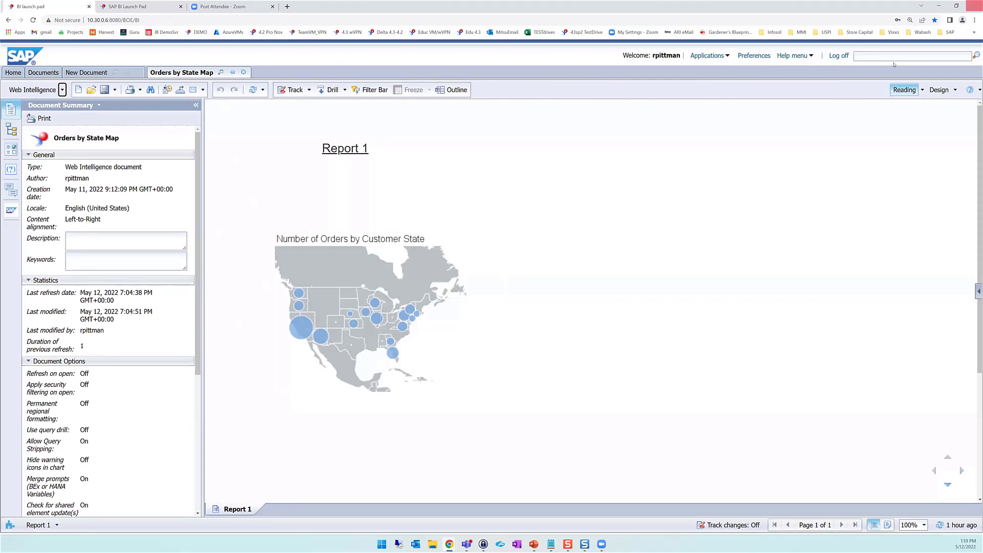
click(939, 91)
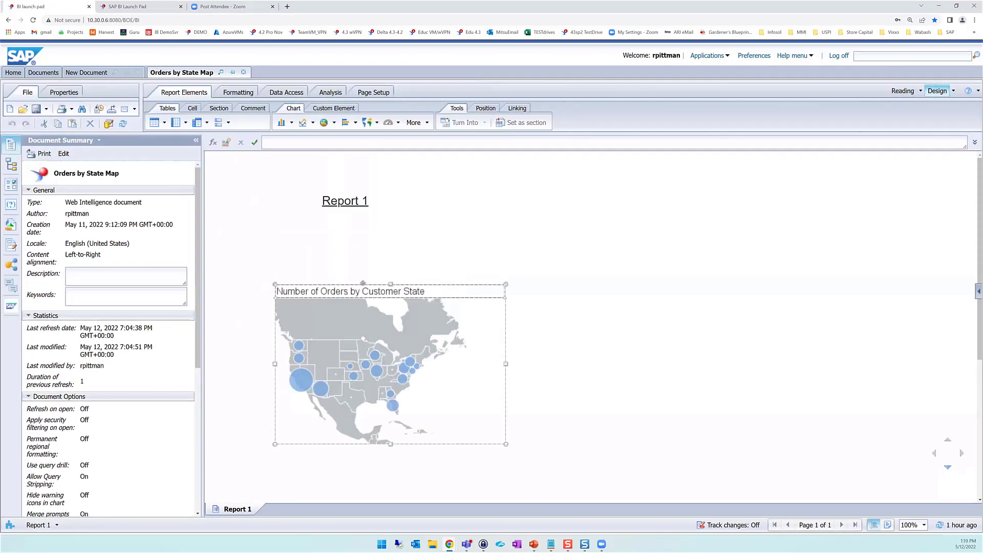
Step: Assign Revenue as the map item value of the Number of Orders by Customer State chart
right_click(362, 283)
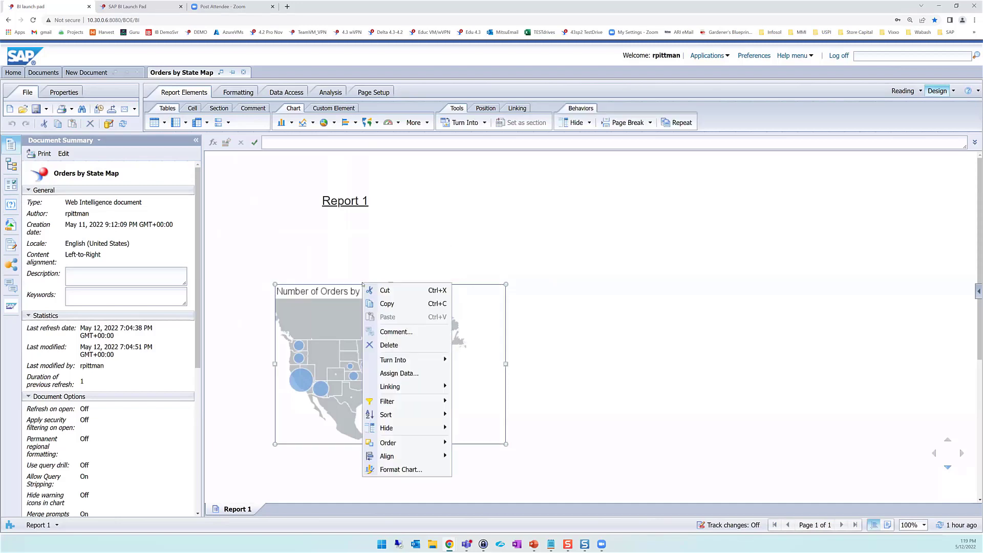
click(11, 225)
click(66, 325)
click(354, 283)
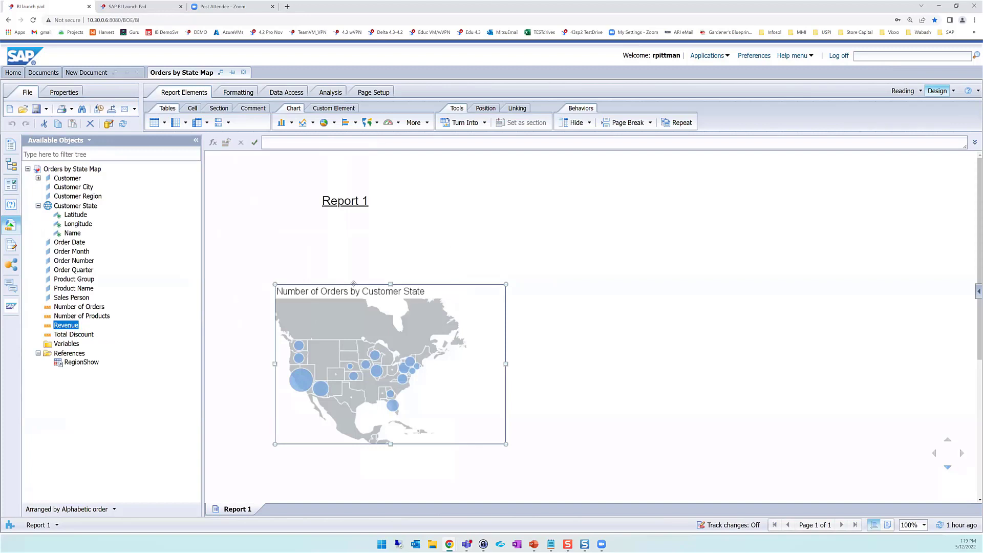
right_click(353, 286)
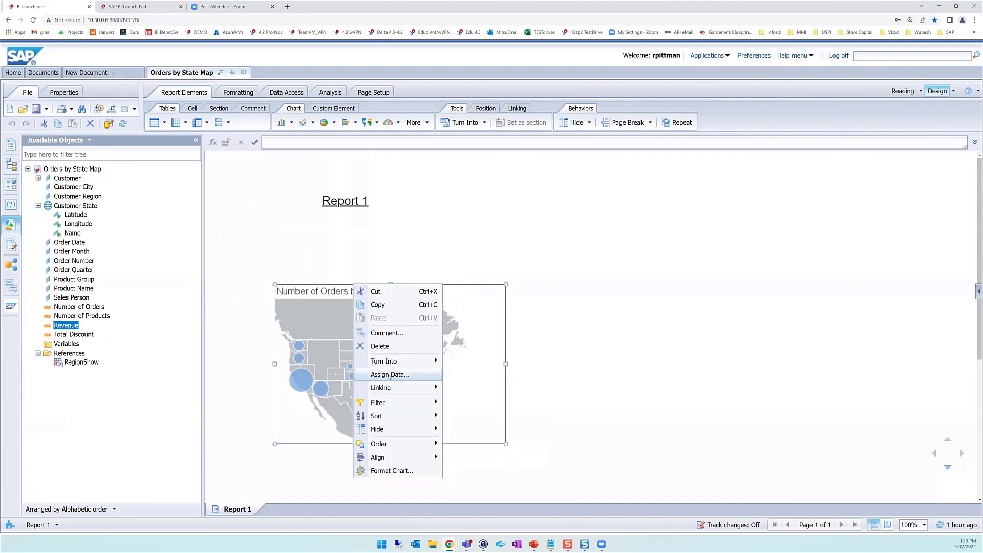
click(390, 374)
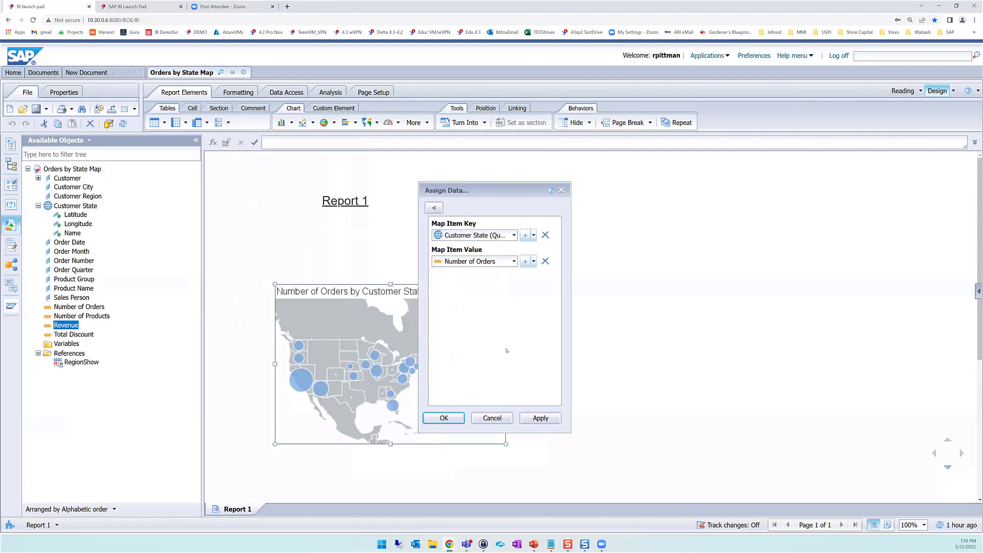
click(513, 261)
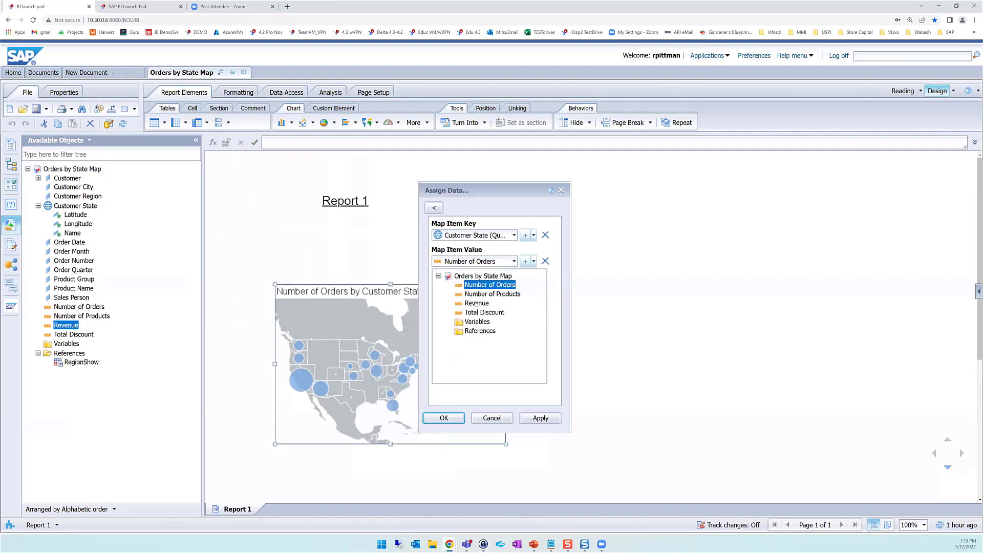
click(475, 312)
click(429, 417)
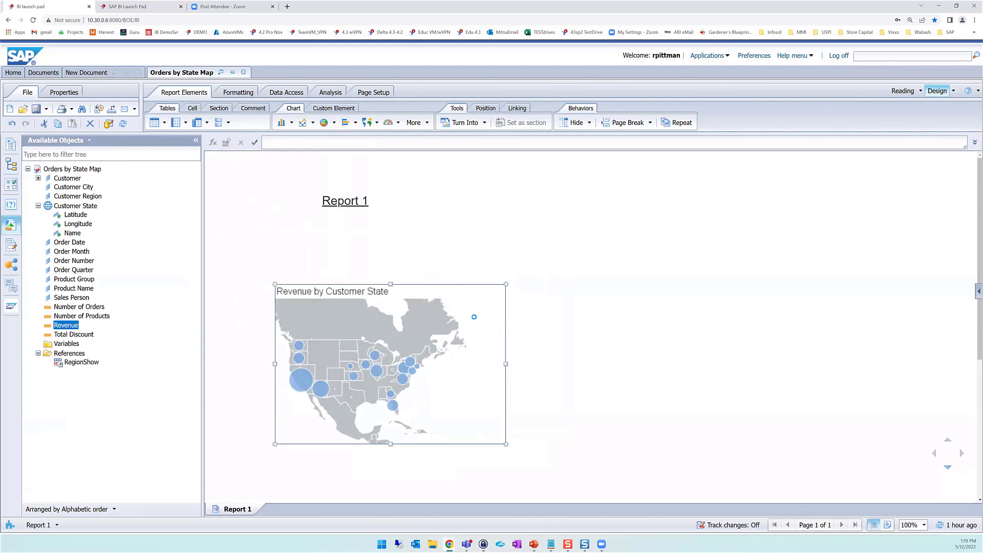
Step: Save the Revenue by Customer State map as a shared element in the Favorites Folder, overwriting State Orders
click(491, 289)
right_click(489, 283)
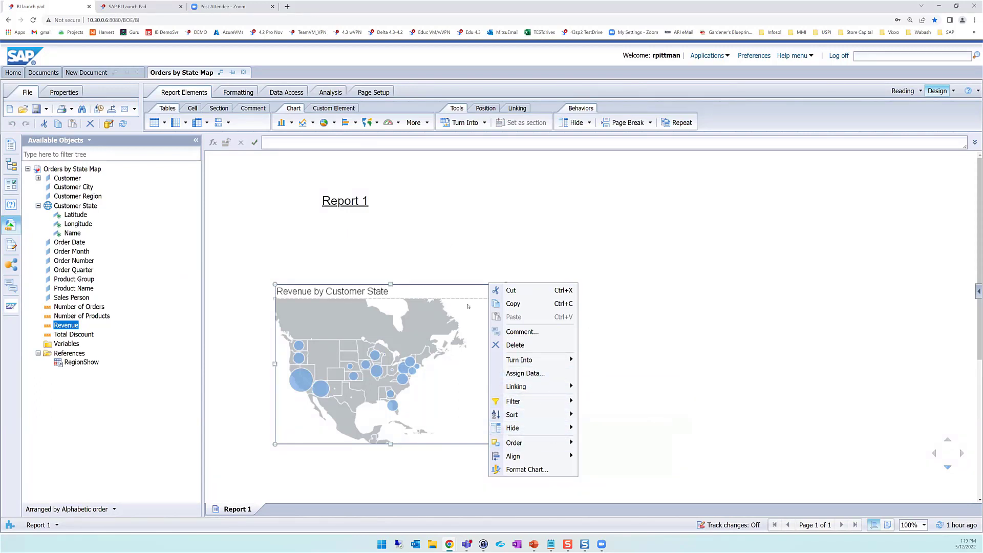
click(474, 283)
right_click(474, 284)
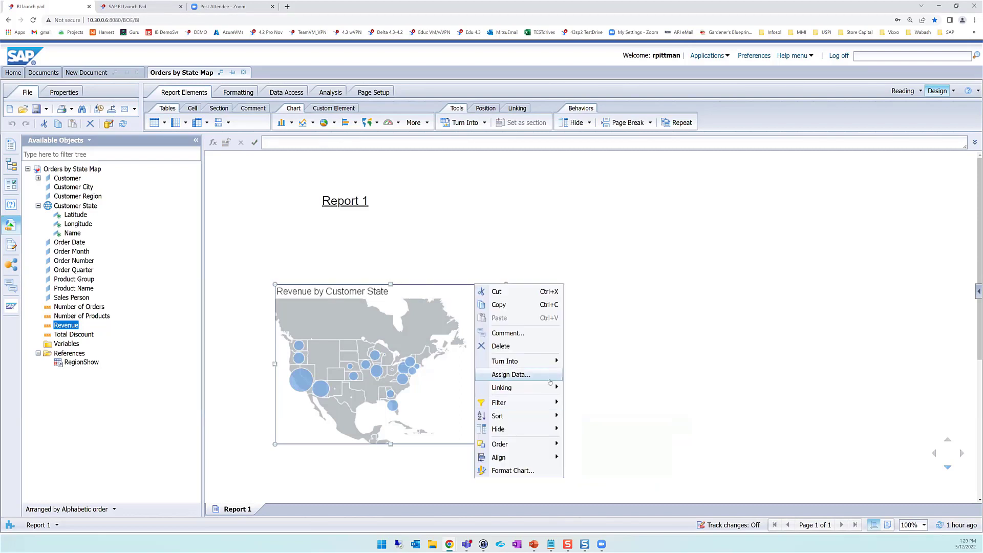
mouse_move(517, 388)
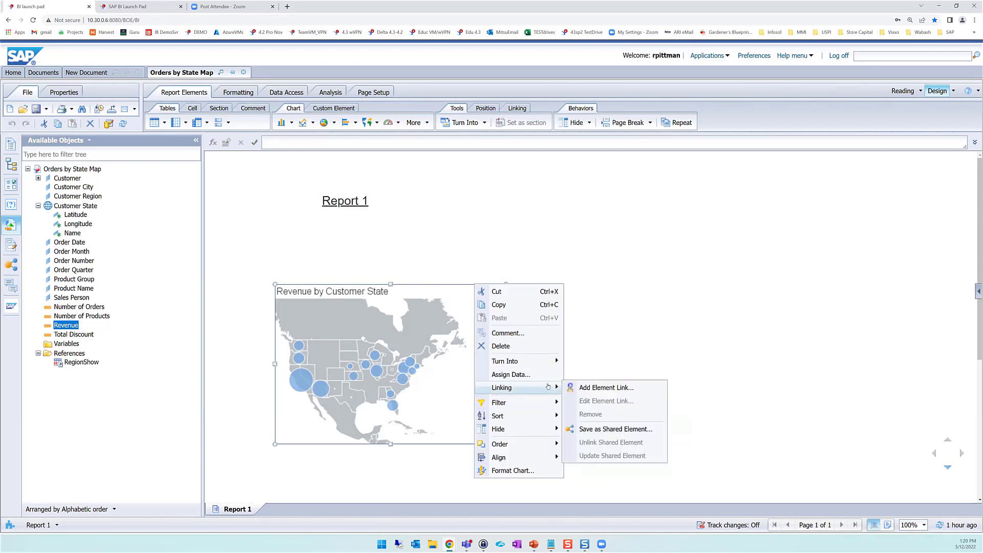
click(593, 430)
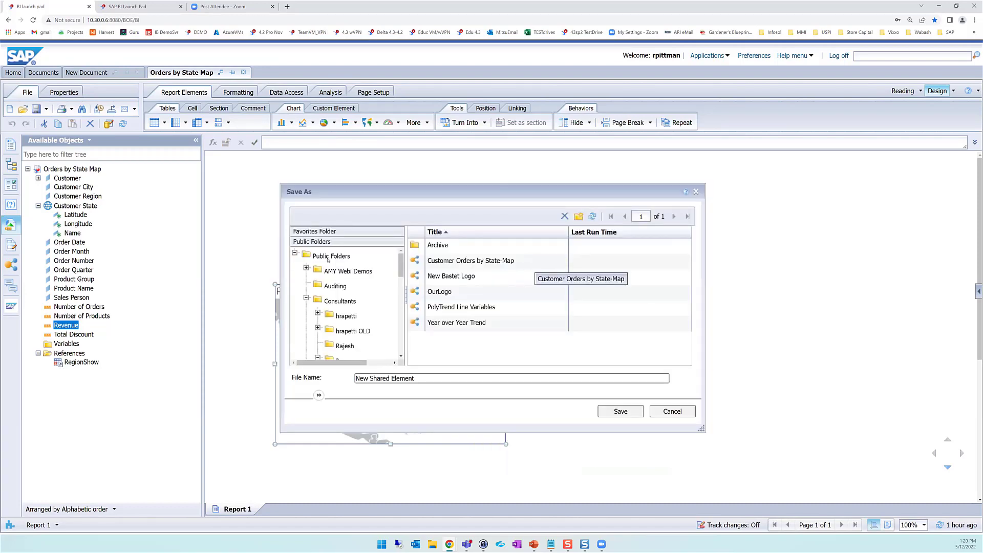
click(310, 232)
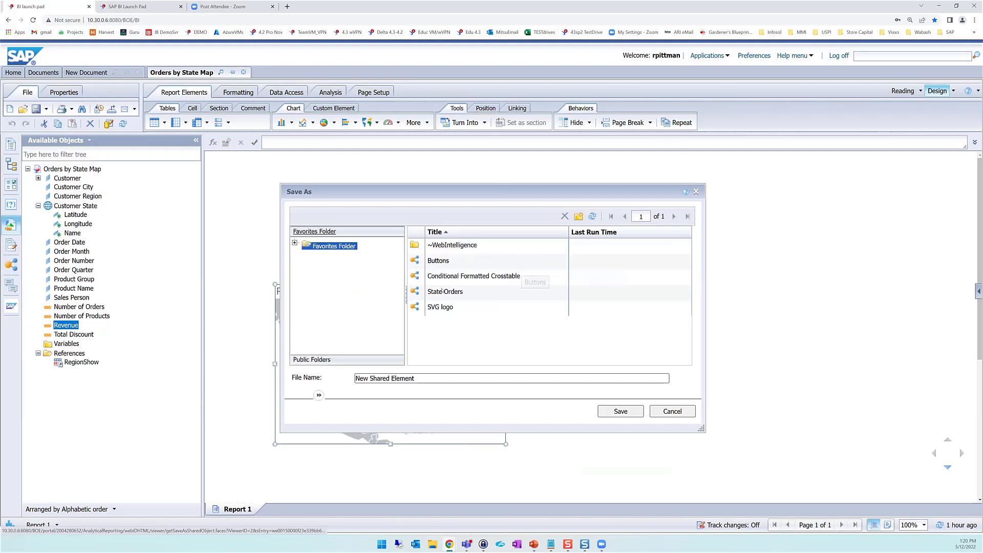
click(442, 291)
click(613, 414)
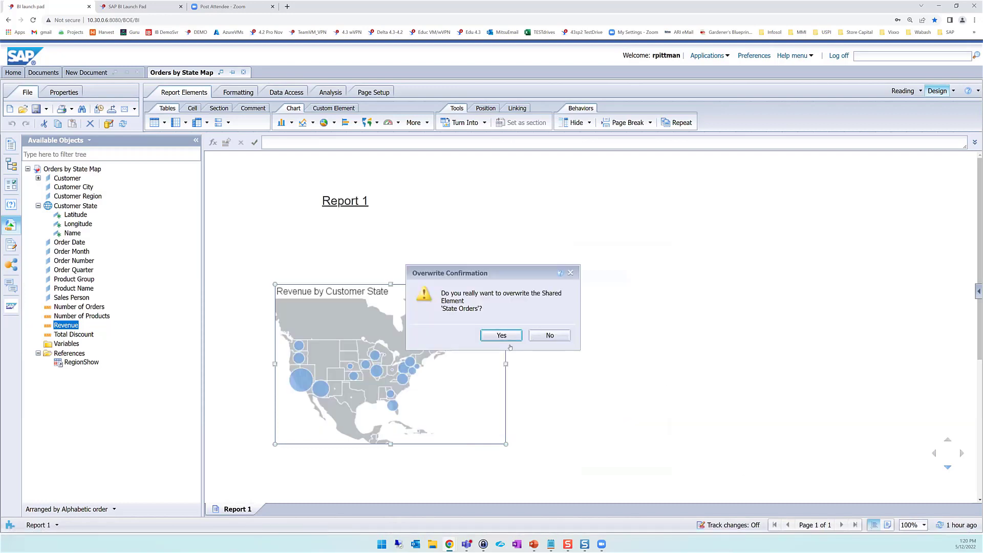
click(509, 337)
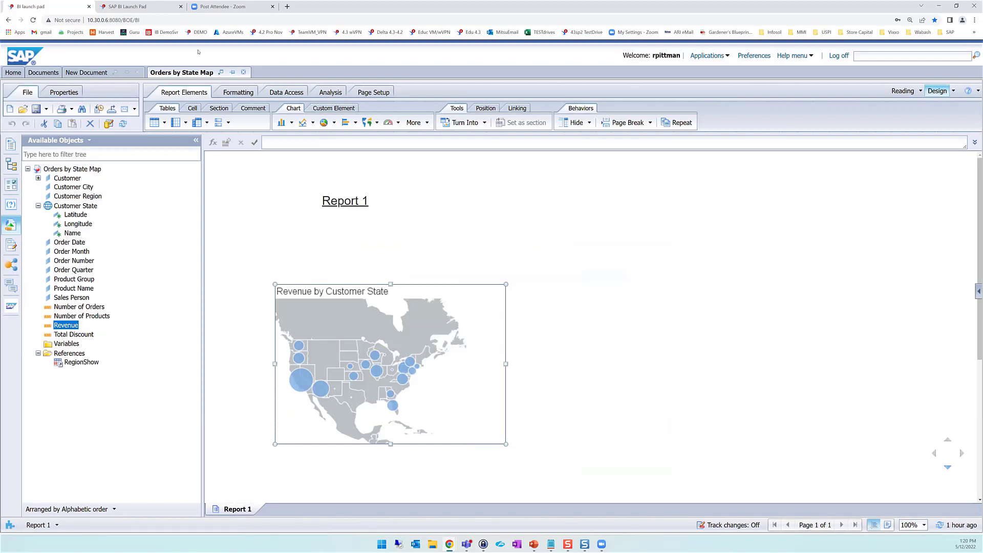
Step: Switch to New Document and refresh its data, accepting the prompt values of 50 previous days and order years 2016 to 2018
click(90, 73)
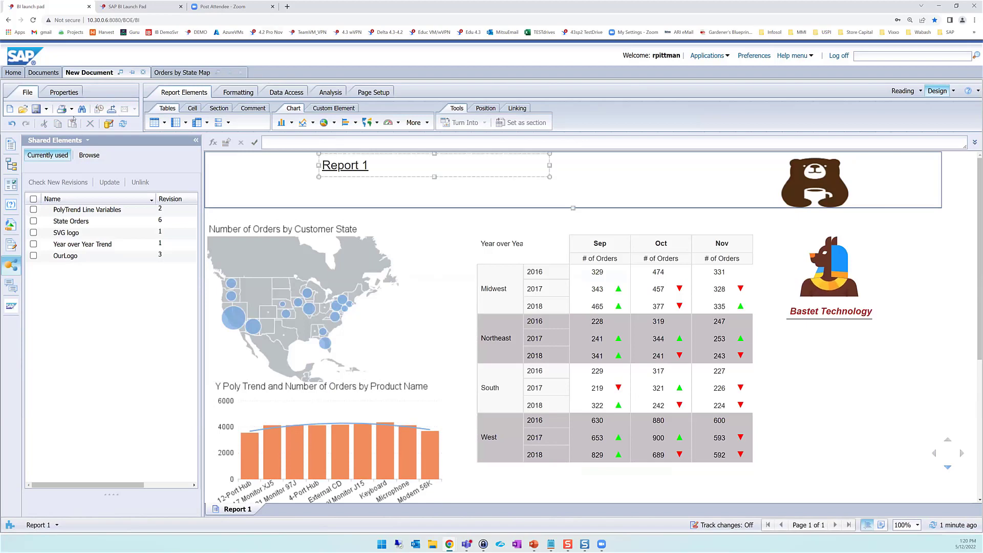
click(123, 123)
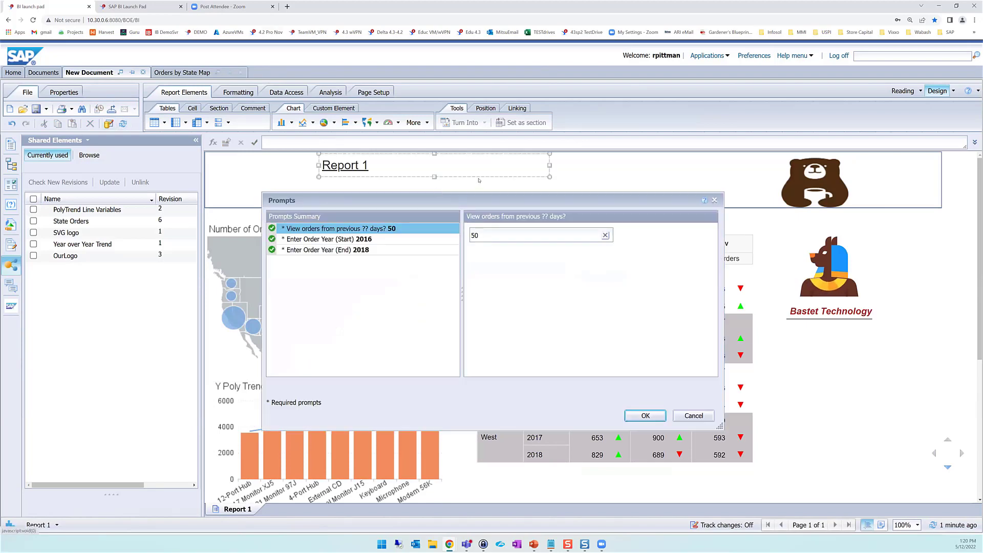
click(634, 417)
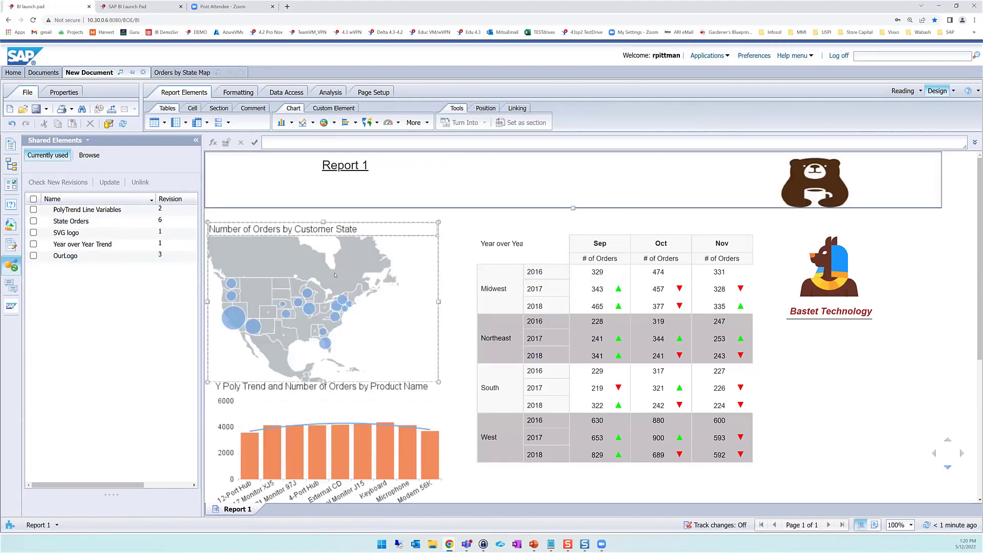
click(384, 232)
click(386, 224)
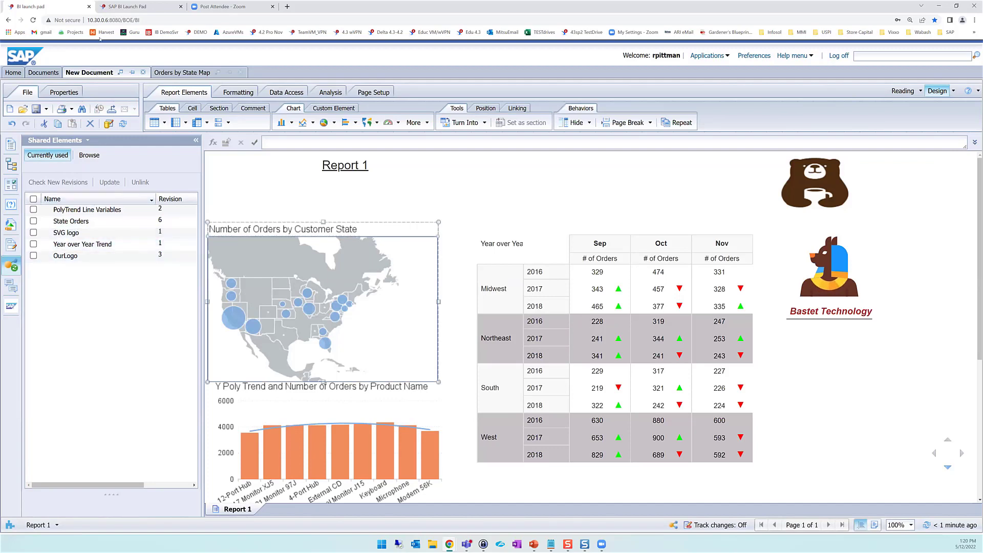
Step: Save the Revenue by Customer State map from Orders by State Map again as a shared element, overwriting State Orders in the Favorites Folder
click(165, 75)
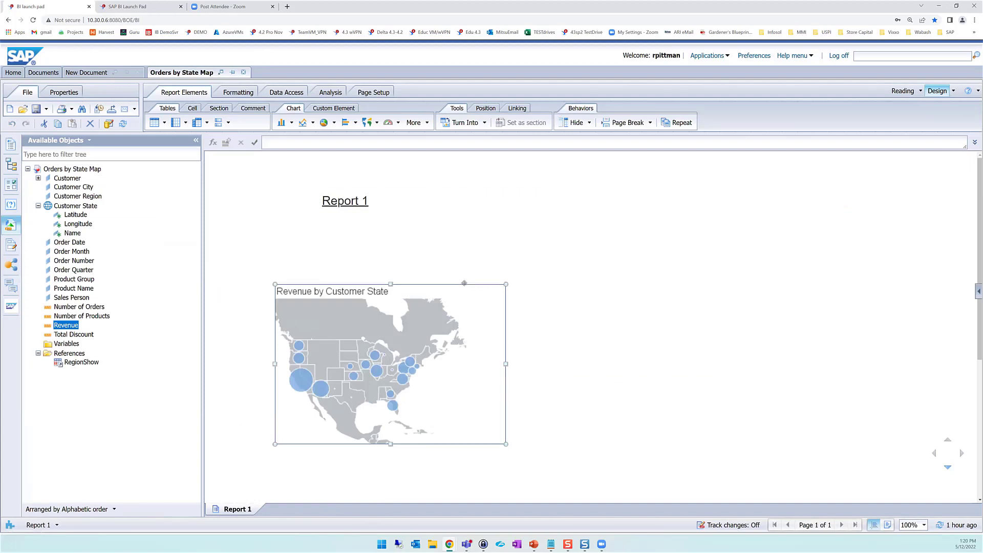
right_click(463, 283)
mouse_move(510, 418)
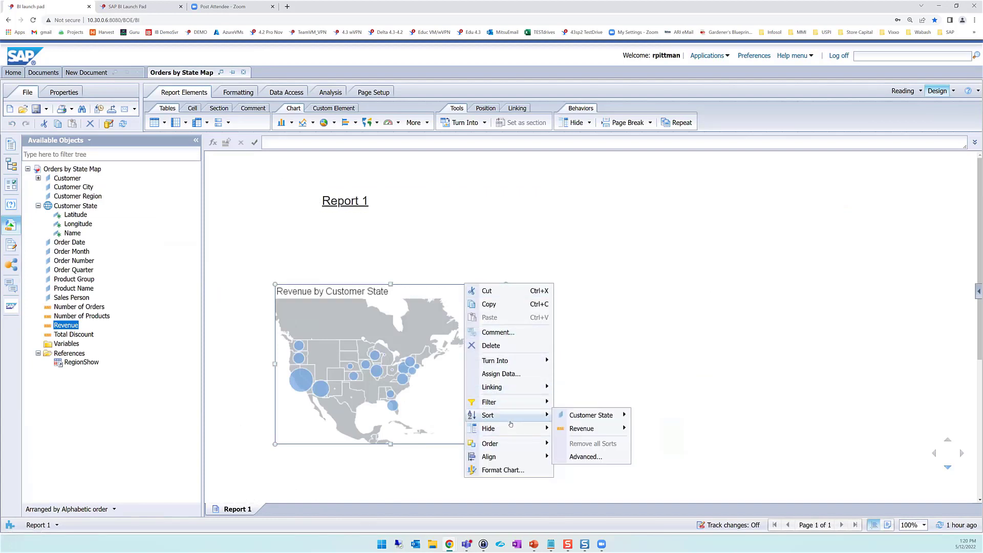
mouse_move(523, 389)
click(606, 428)
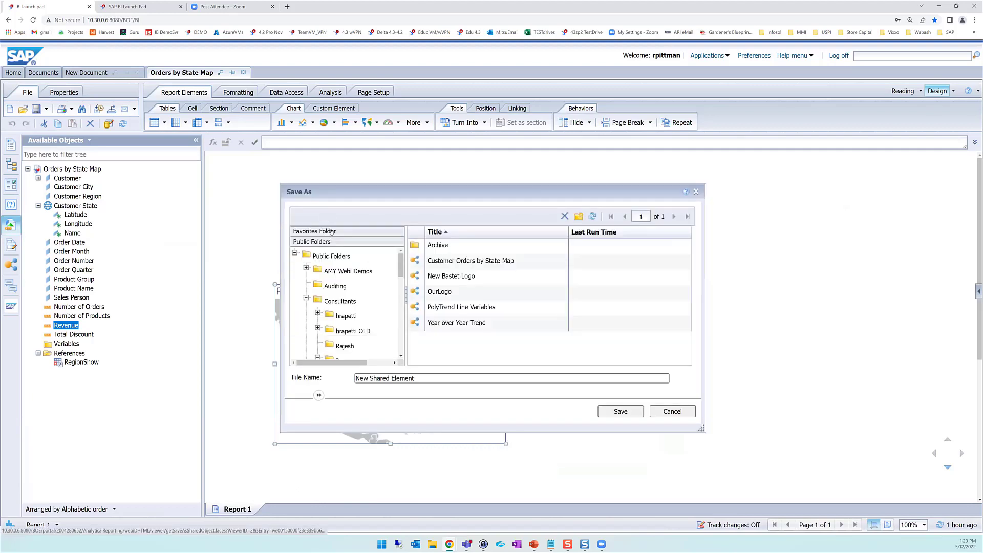
click(331, 232)
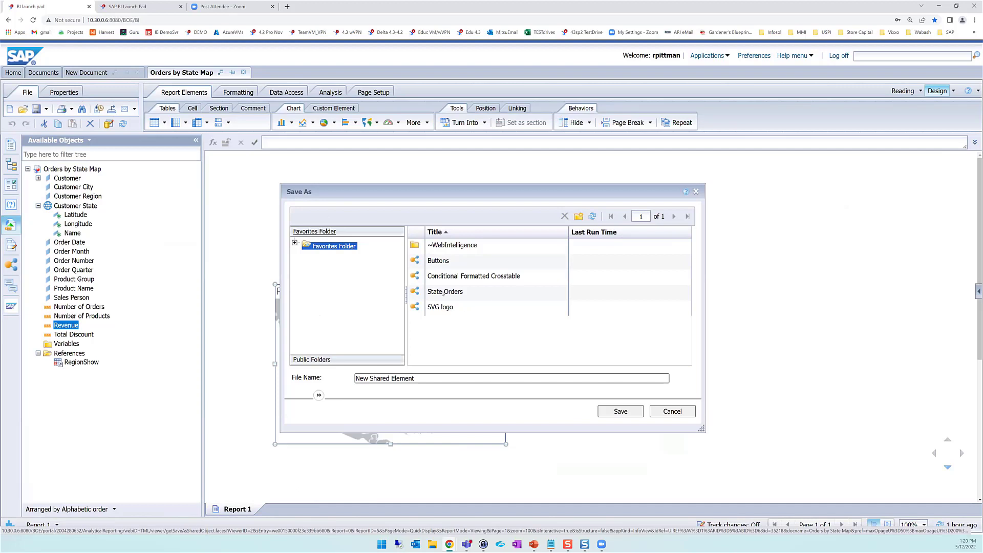
click(443, 291)
click(631, 412)
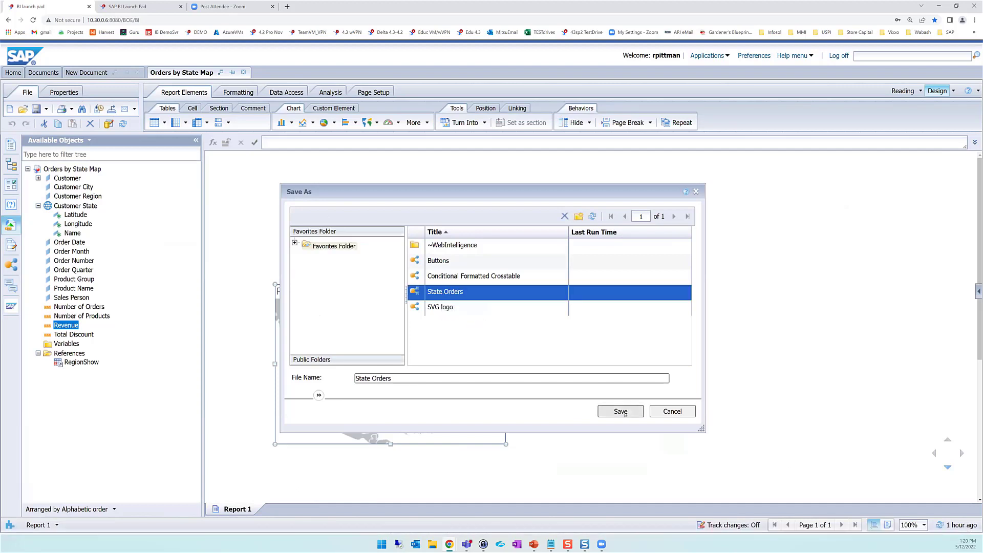
click(501, 336)
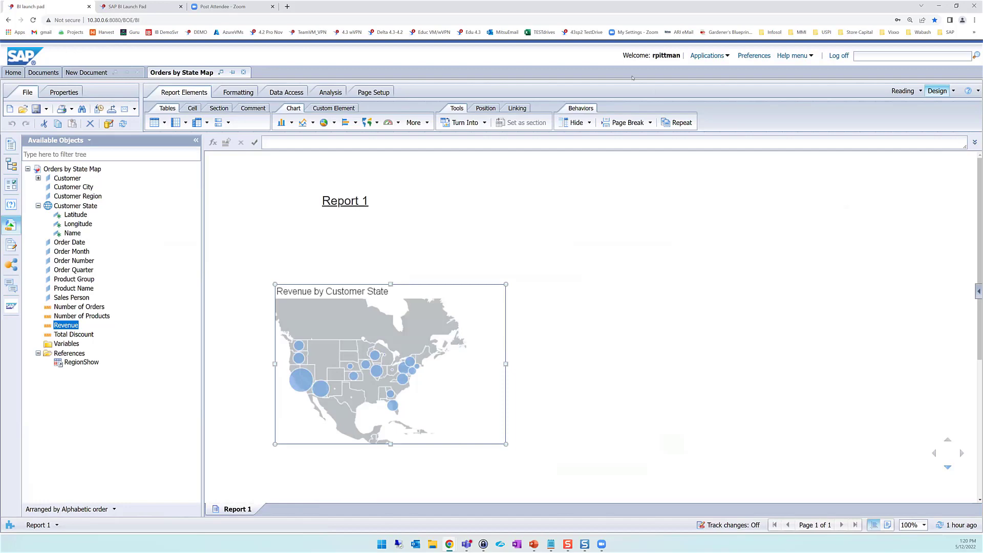
Step: In New Document, check all used shared elements for new revisions and update State Orders to its latest revision
click(90, 73)
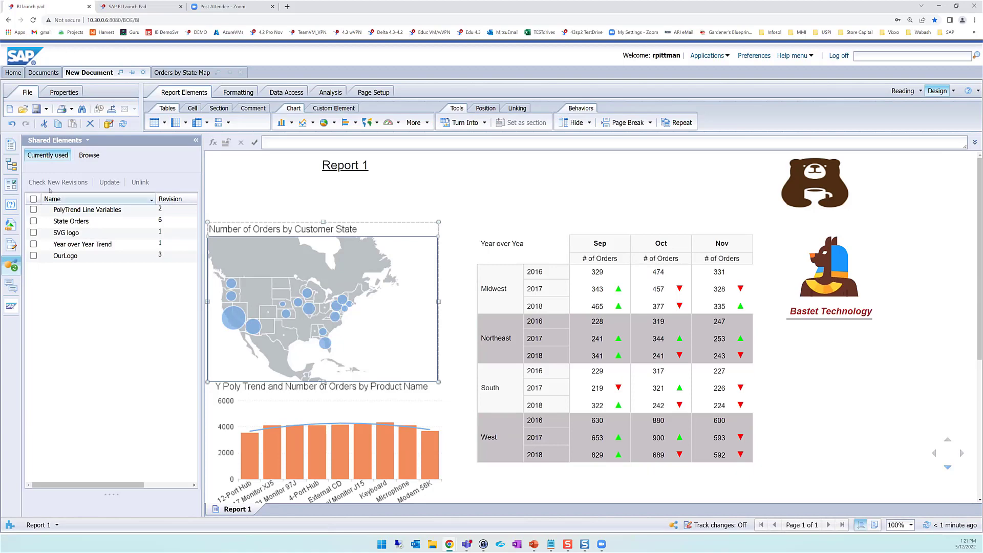
click(34, 199)
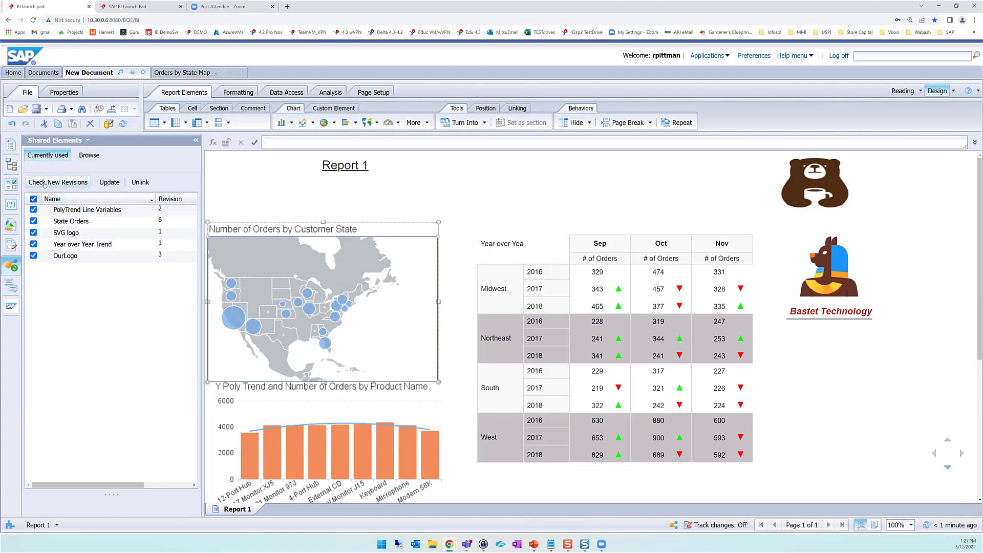
click(62, 183)
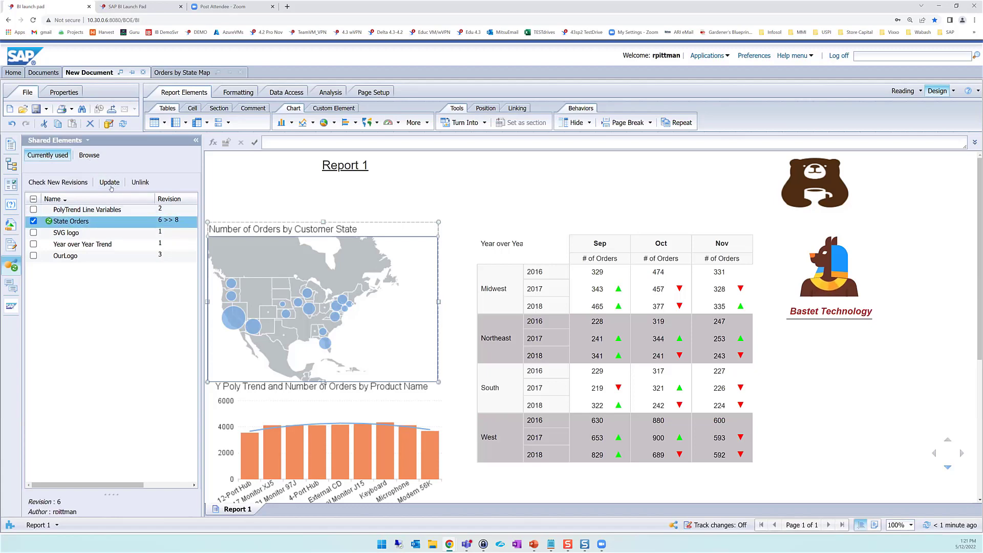
click(115, 184)
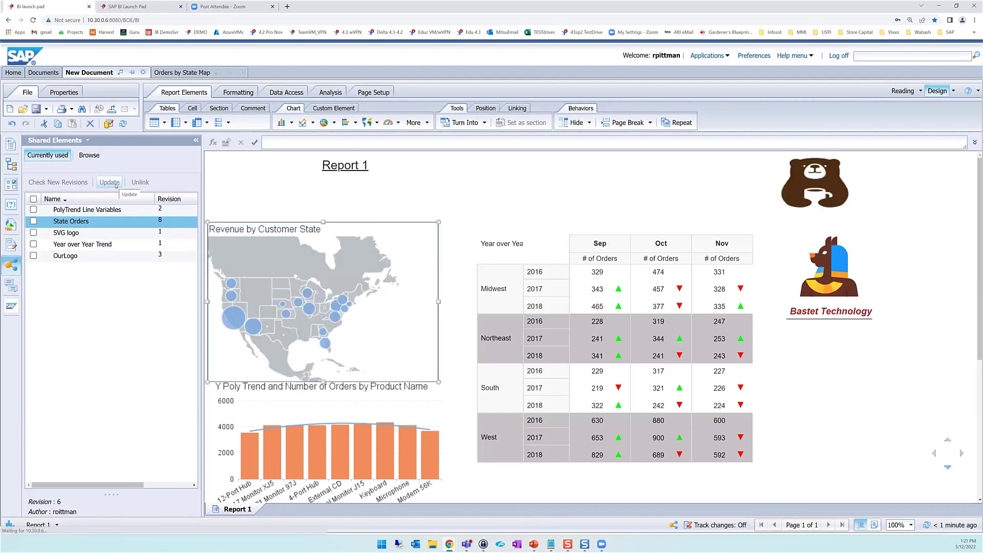
click(232, 230)
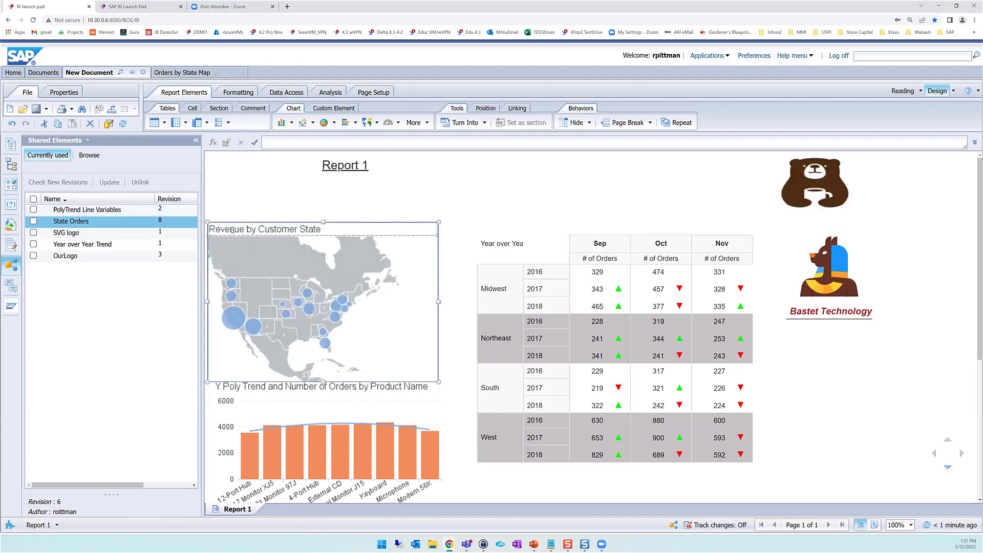
mouse_move(234, 317)
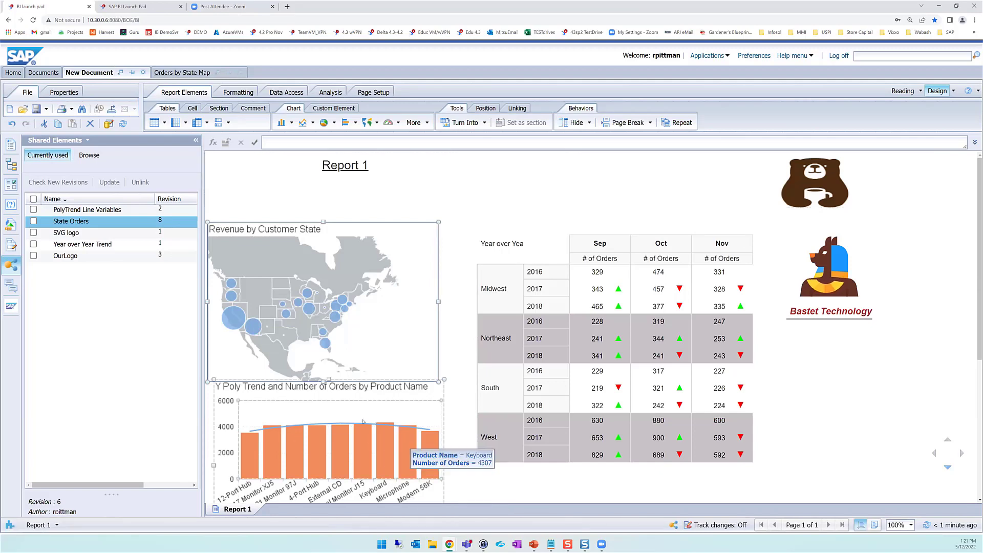
Step: Unlink the PolyTrend Line Variables shared element from its source in the report
click(11, 226)
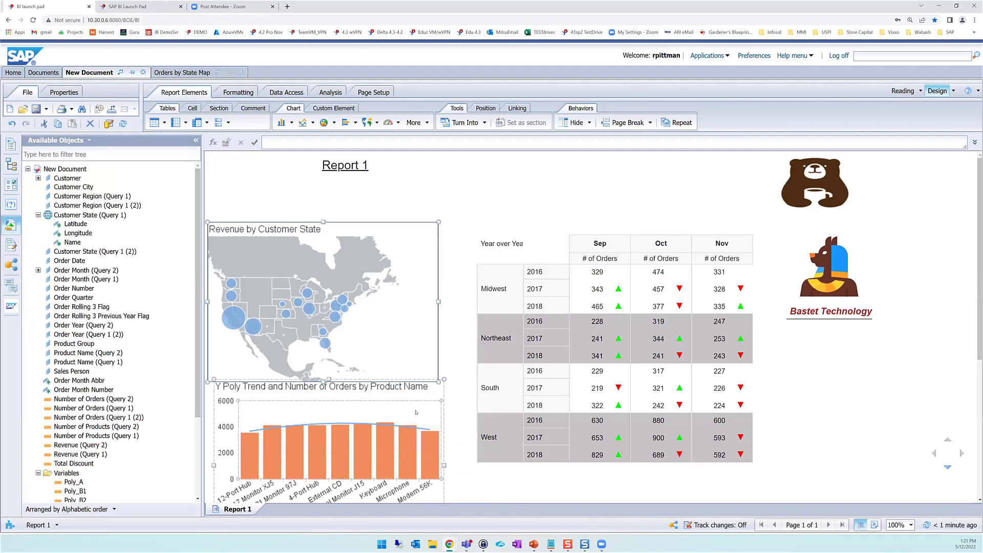
scroll(128, 415, down, 3)
scroll(127, 415, down, 1)
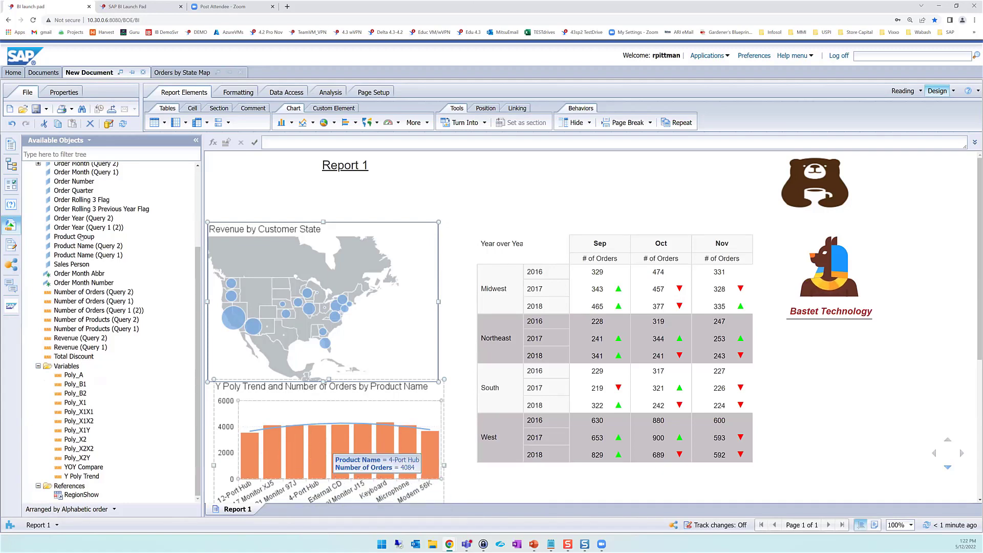
click(444, 402)
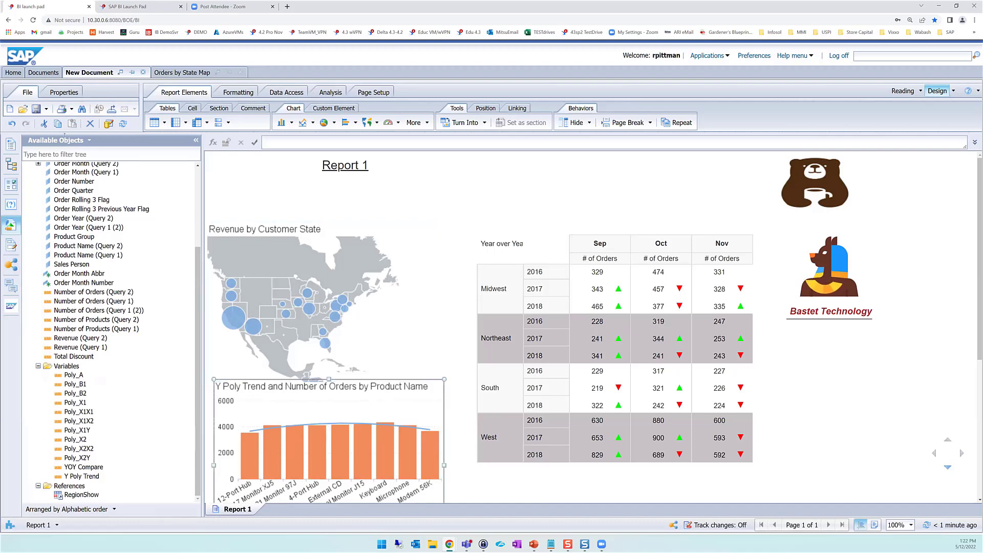
click(11, 265)
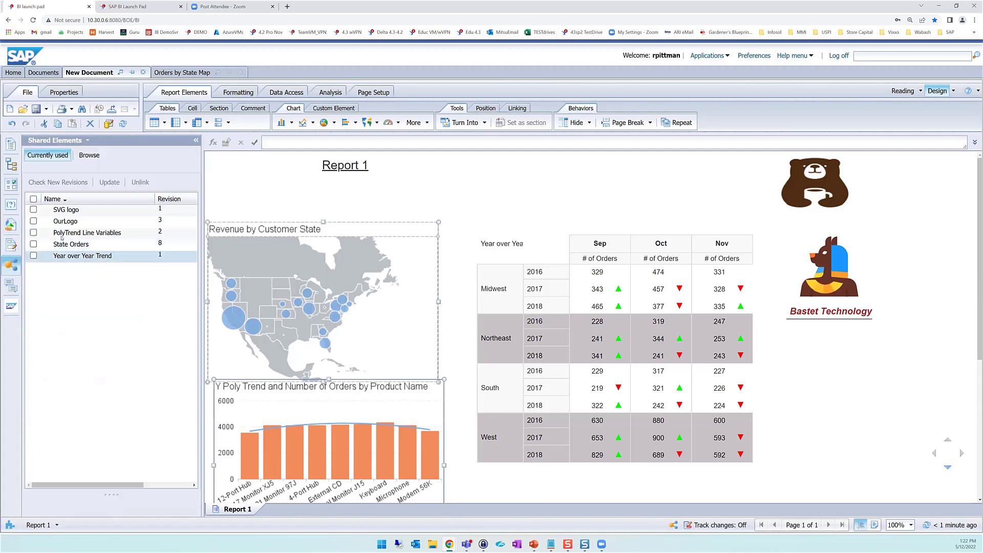
click(34, 232)
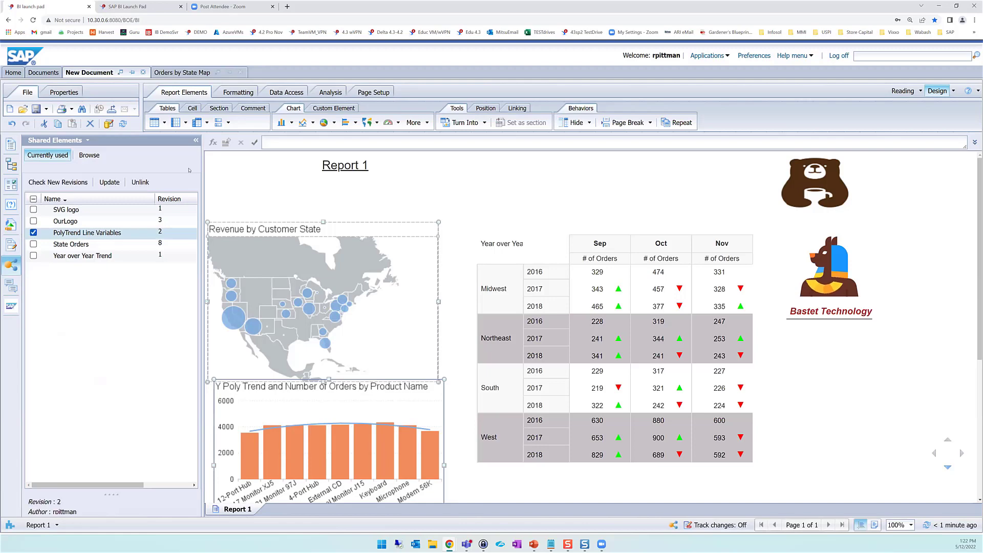
click(141, 183)
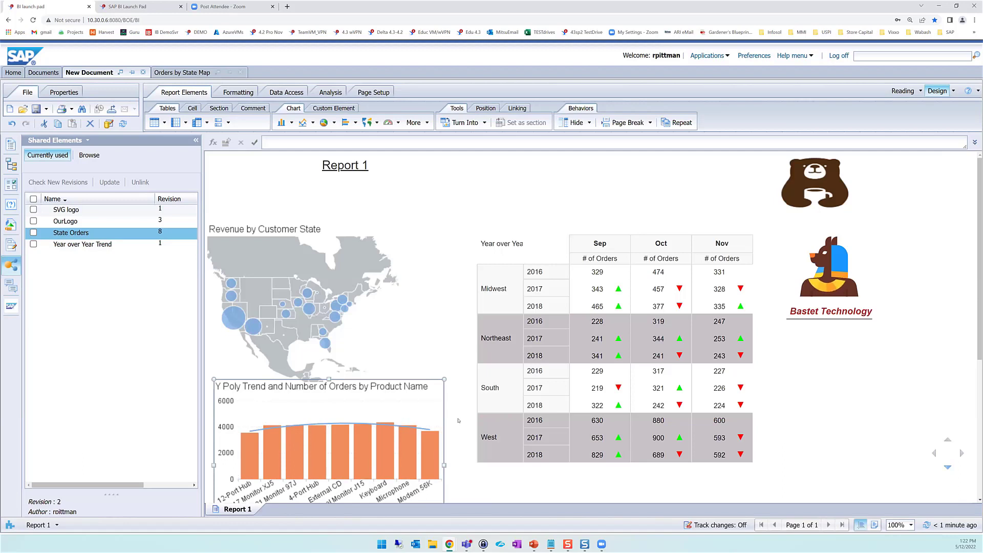
Step: Edit the Poly_X1 variable so its formula reads =Sum(RunningCount([Query 2].[Order Month]))
click(10, 225)
scroll(77, 398, down, 5)
click(75, 402)
double_click(75, 402)
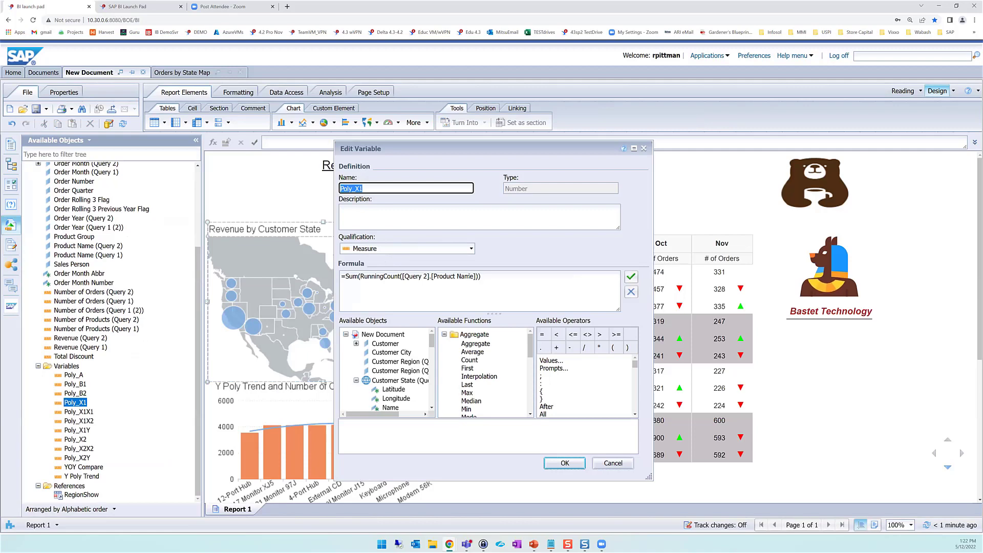
double_click(468, 276)
text(Order Month)
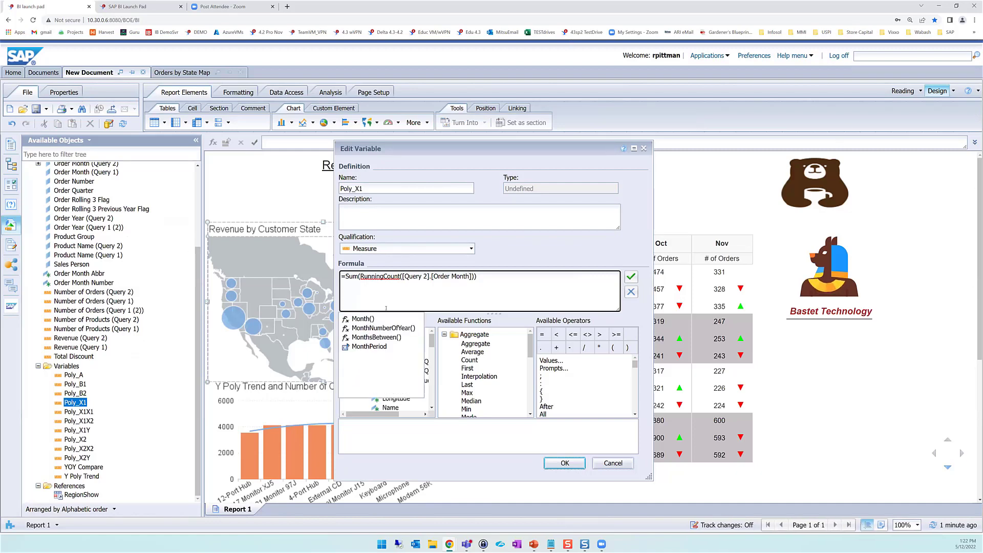
click(564, 464)
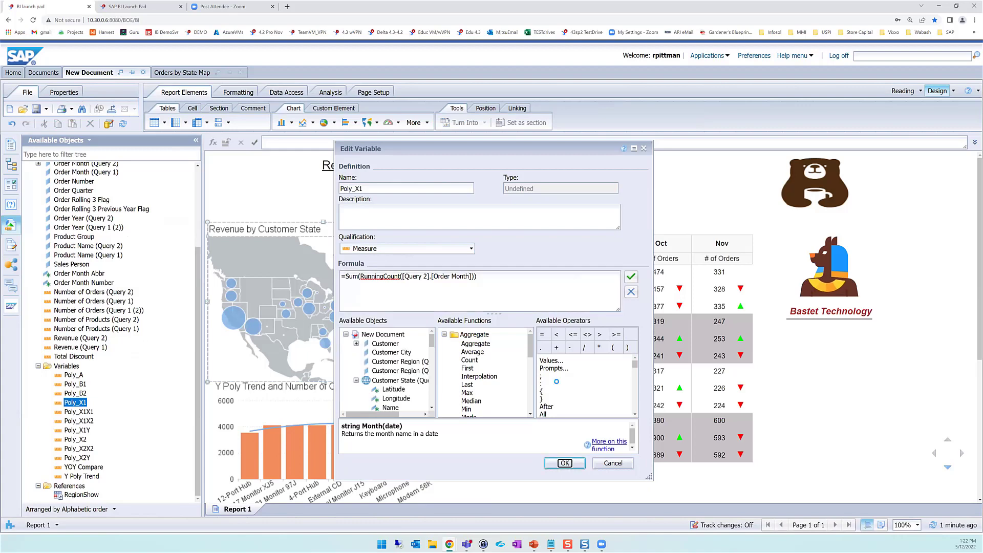
Step: Assign Order Month (Query 2) and Order Month Number to the category axis of the Y Poly Trend and Number of Orders chart
click(428, 410)
right_click(444, 394)
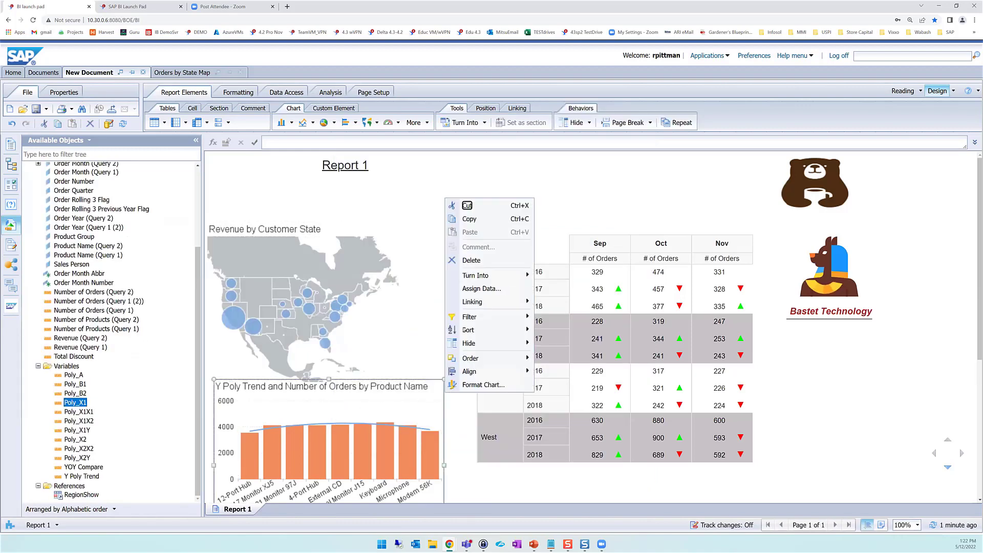
click(481, 289)
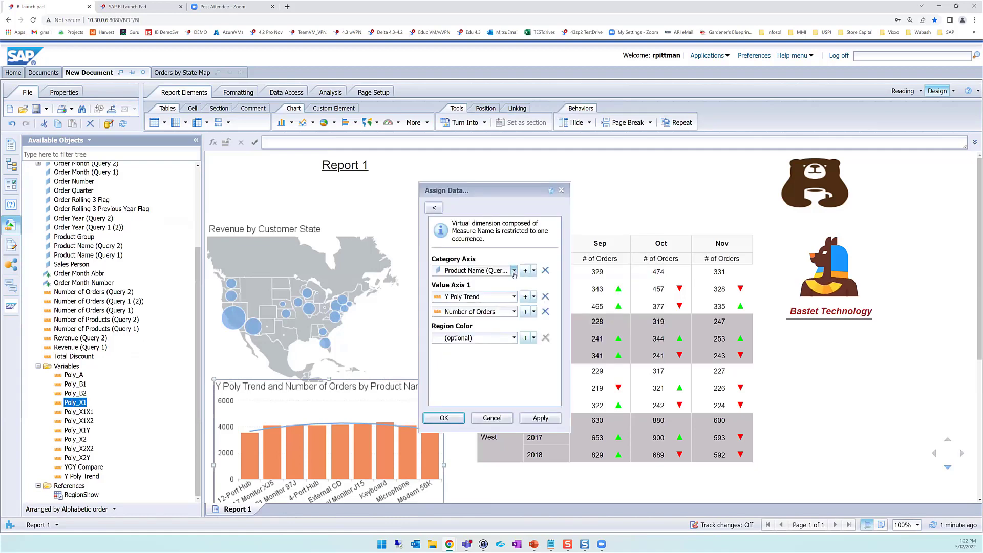
click(514, 271)
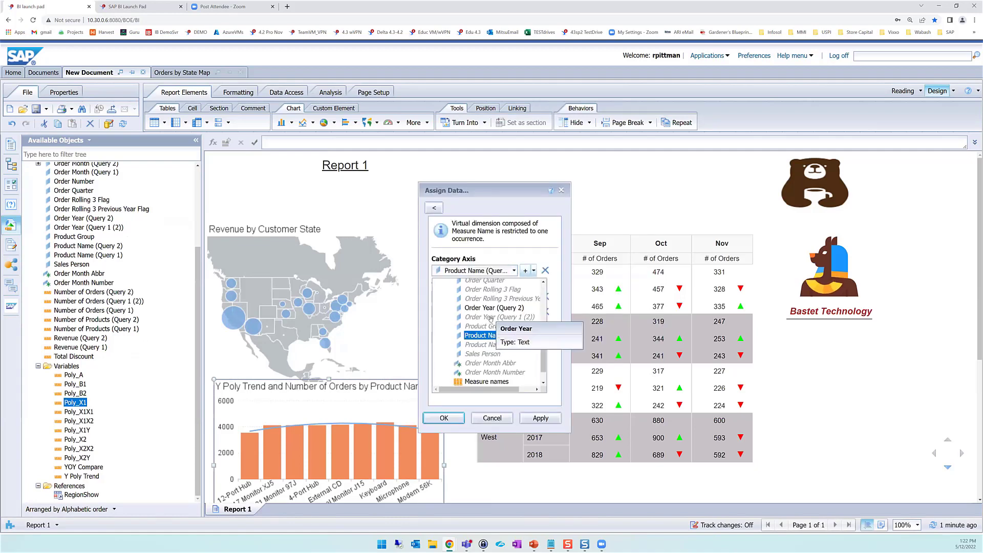
scroll(491, 315, up, 3)
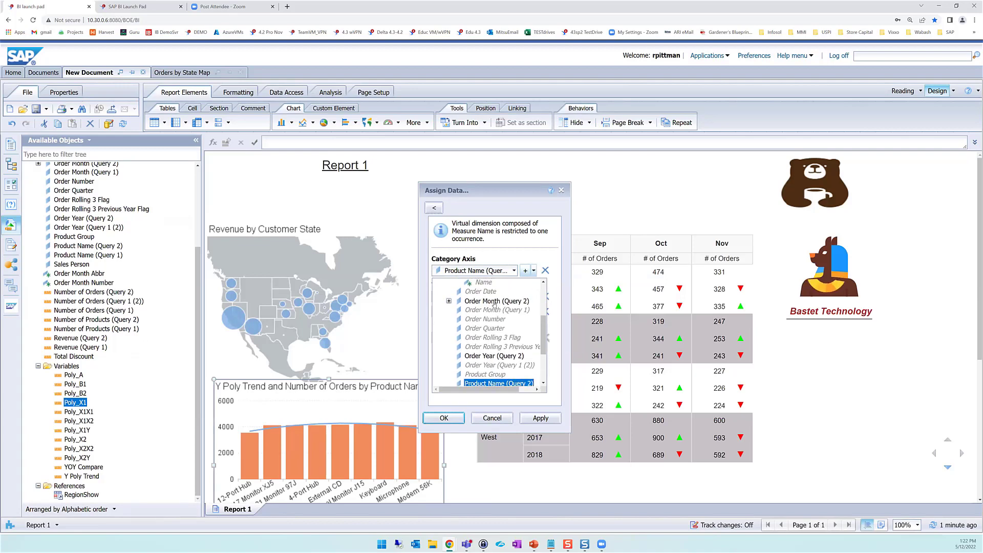
click(493, 301)
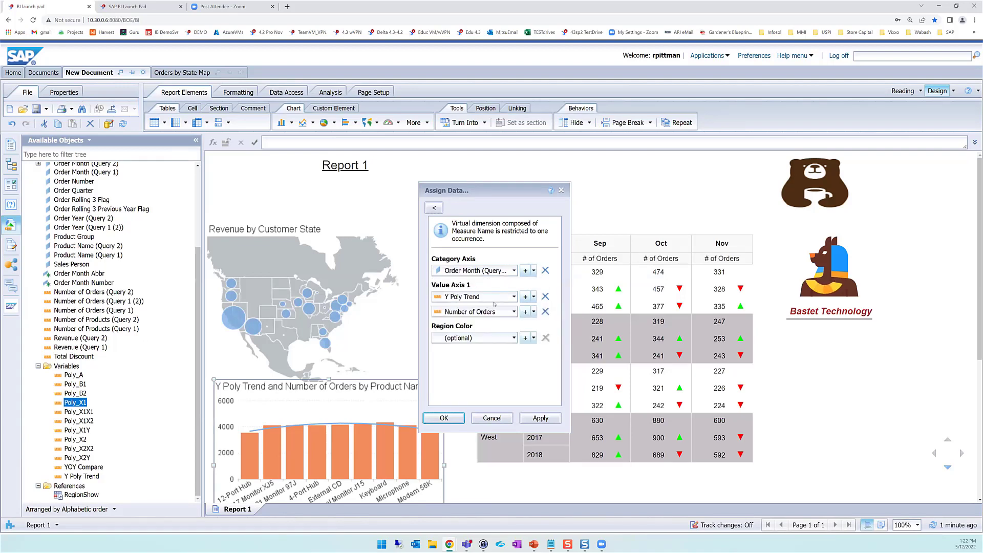
click(525, 271)
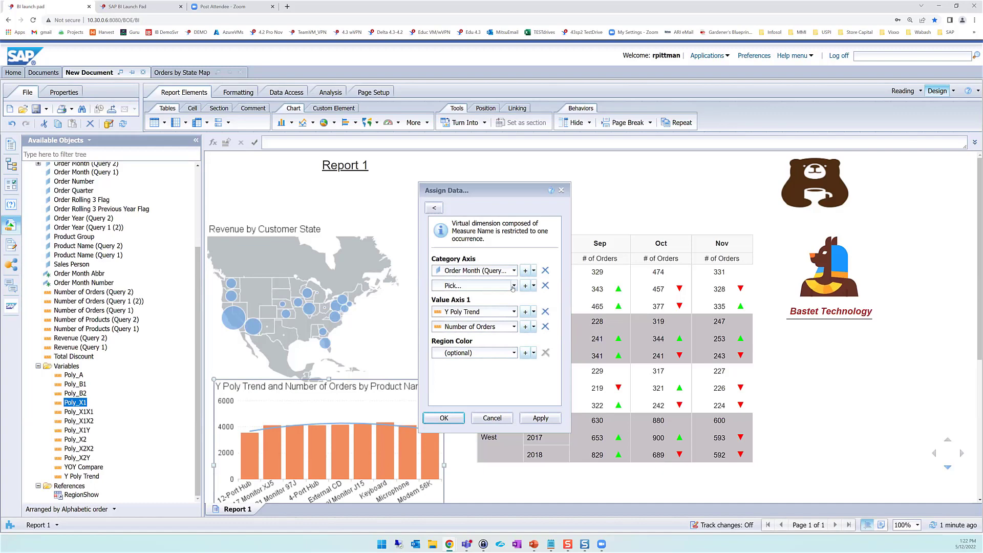
click(513, 286)
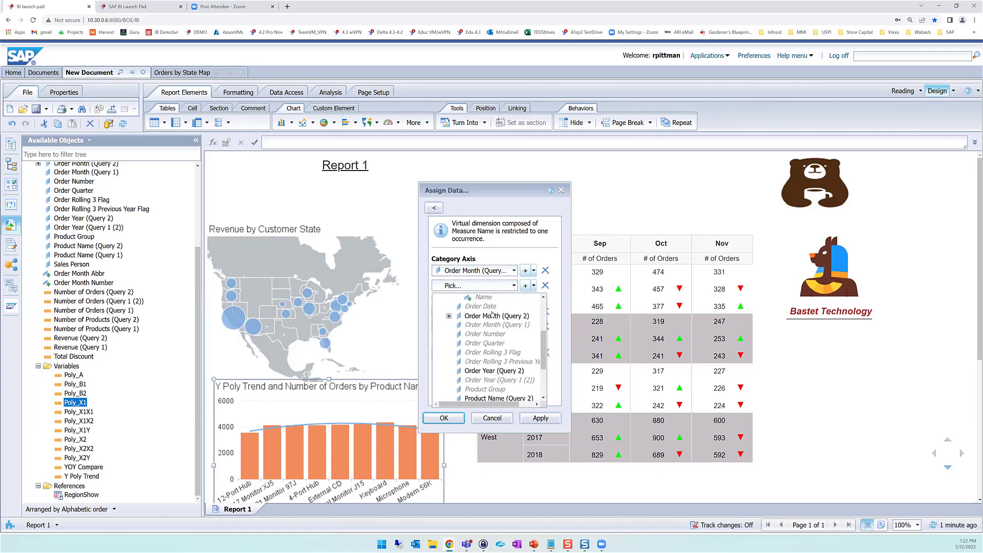
click(448, 316)
click(486, 332)
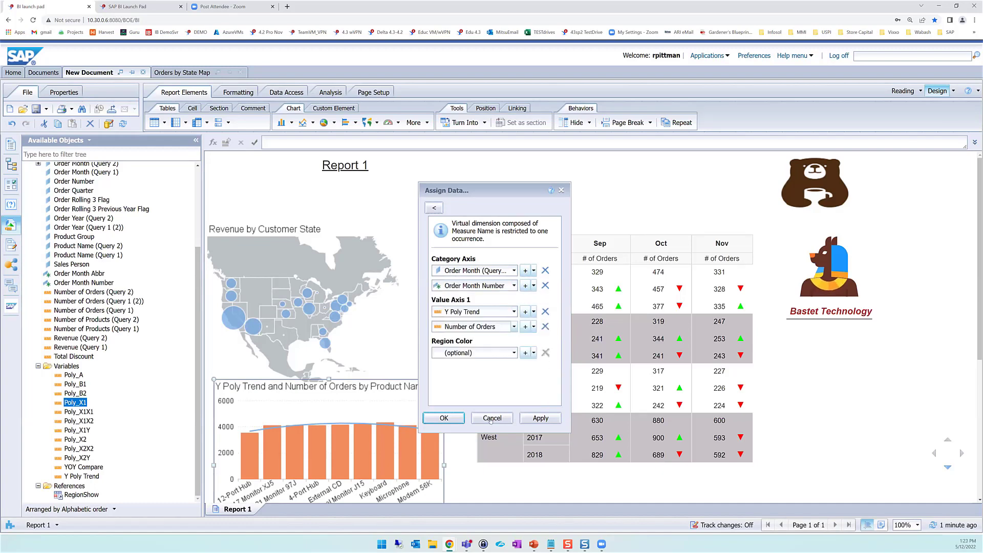
click(444, 418)
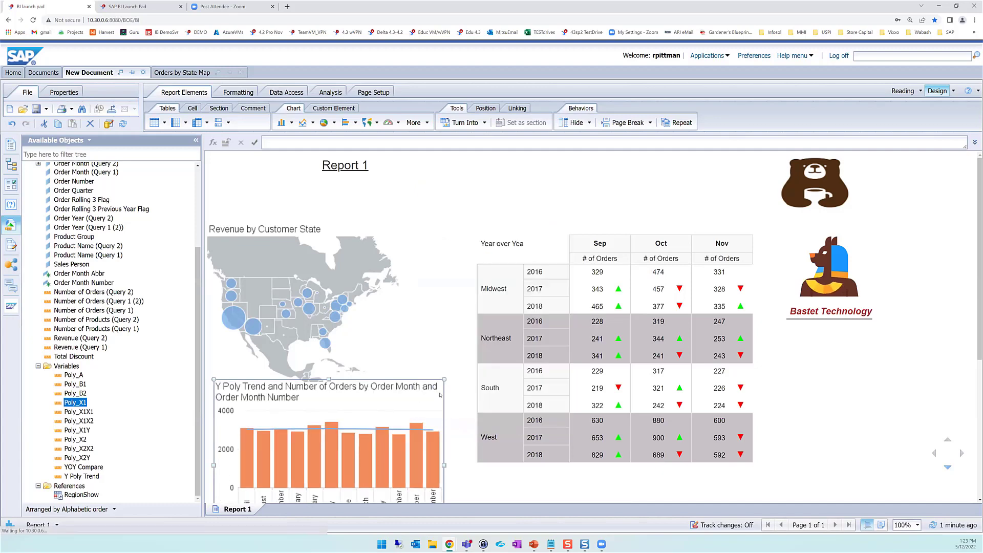
scroll(358, 430, down, 1)
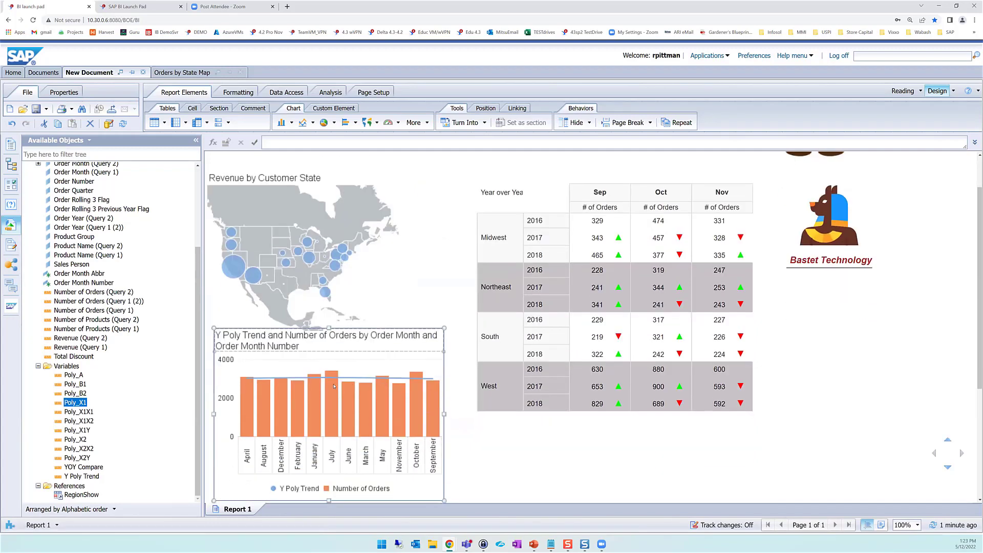
Step: Sort the Y Poly Trend and Number of Orders chart by Order Month Number in ascending order
right_click(445, 343)
mouse_move(504, 279)
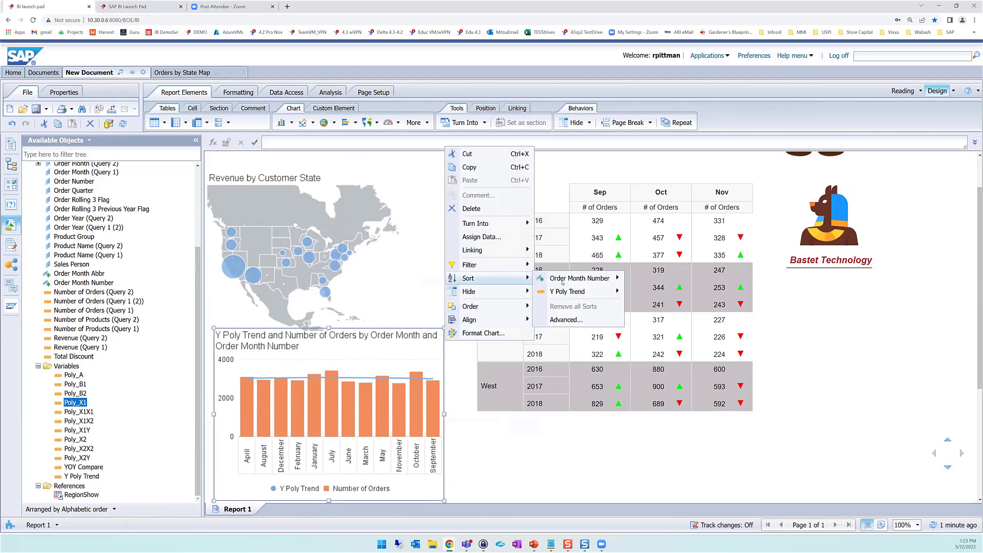
mouse_move(563, 281)
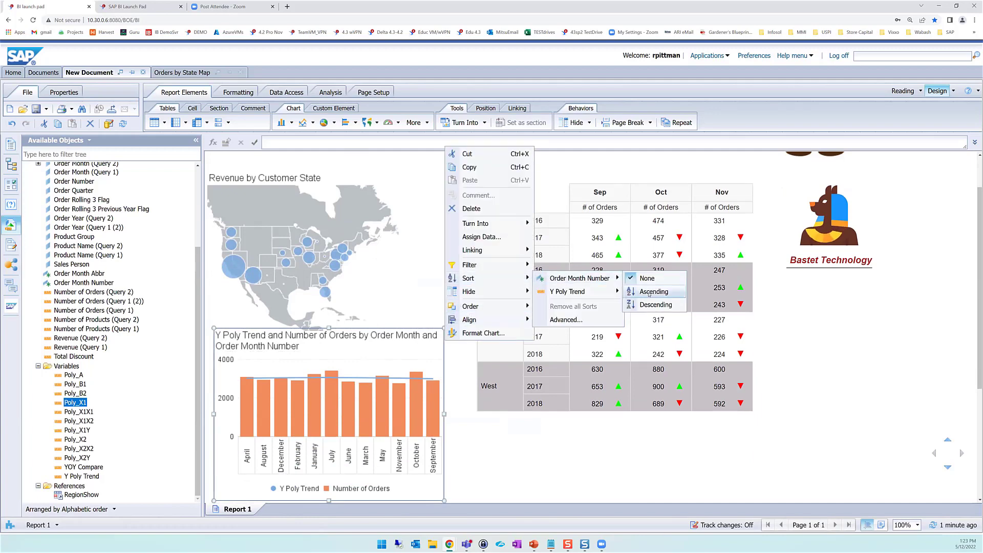
click(658, 291)
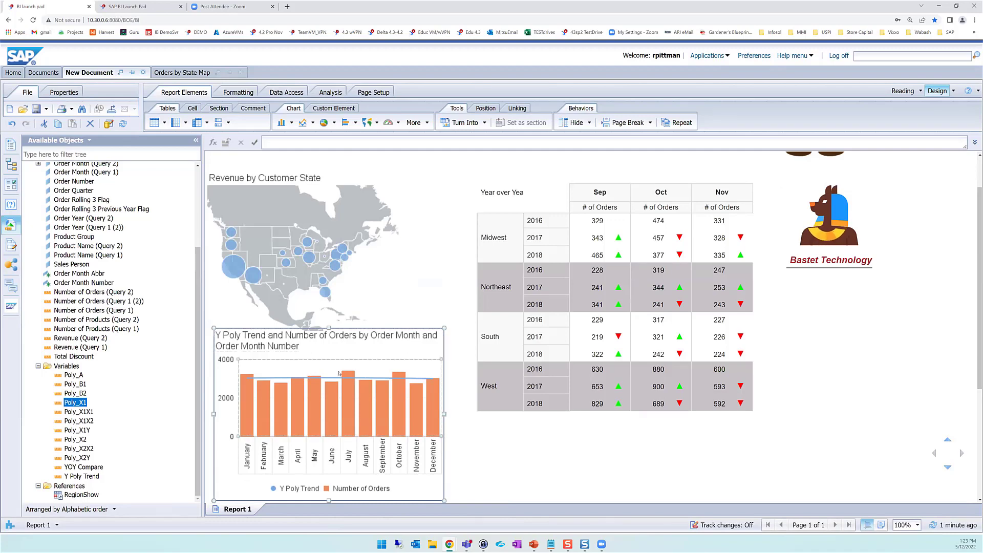
mouse_move(346, 380)
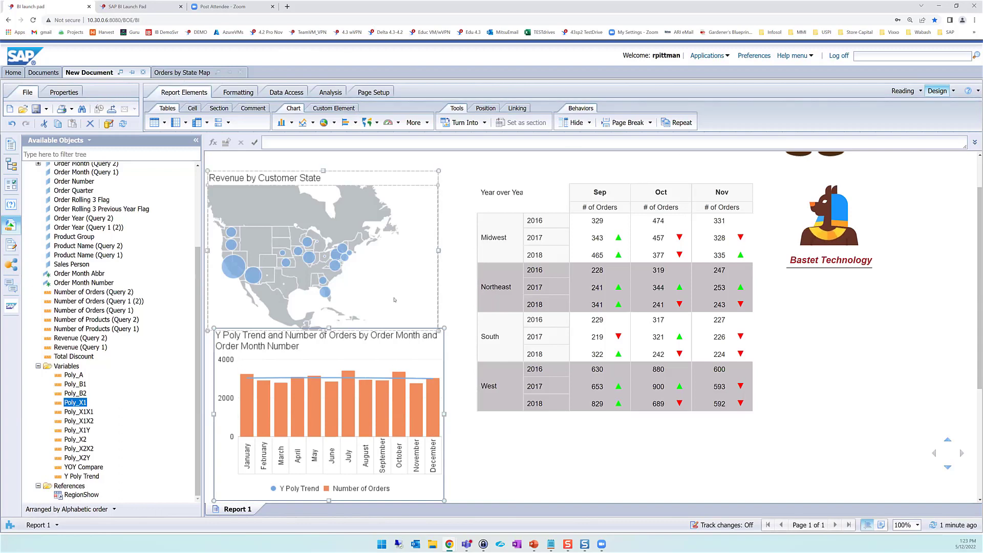
click(523, 435)
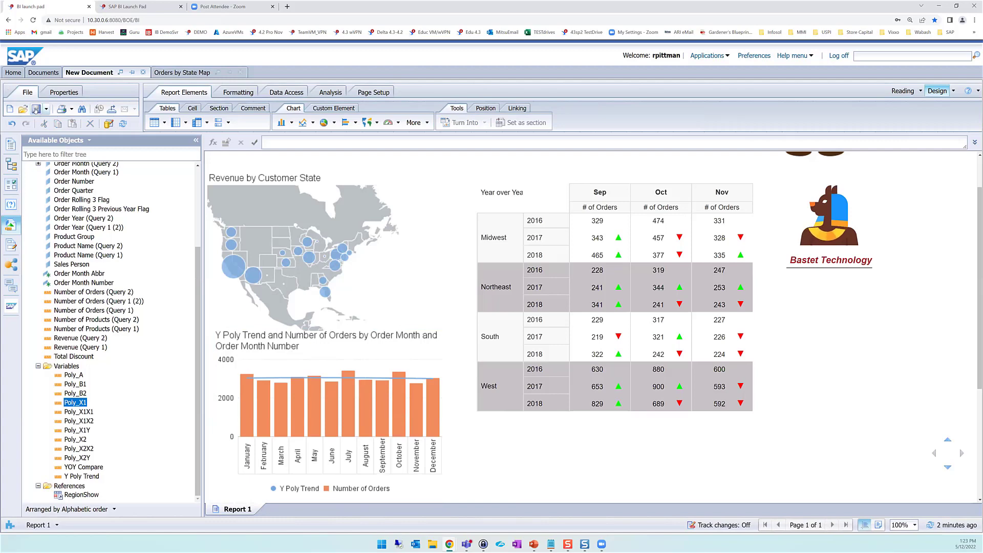
Step: Save the document as demo1 in the Favorites Folder as Web Intelligence, overwriting the existing file
click(46, 112)
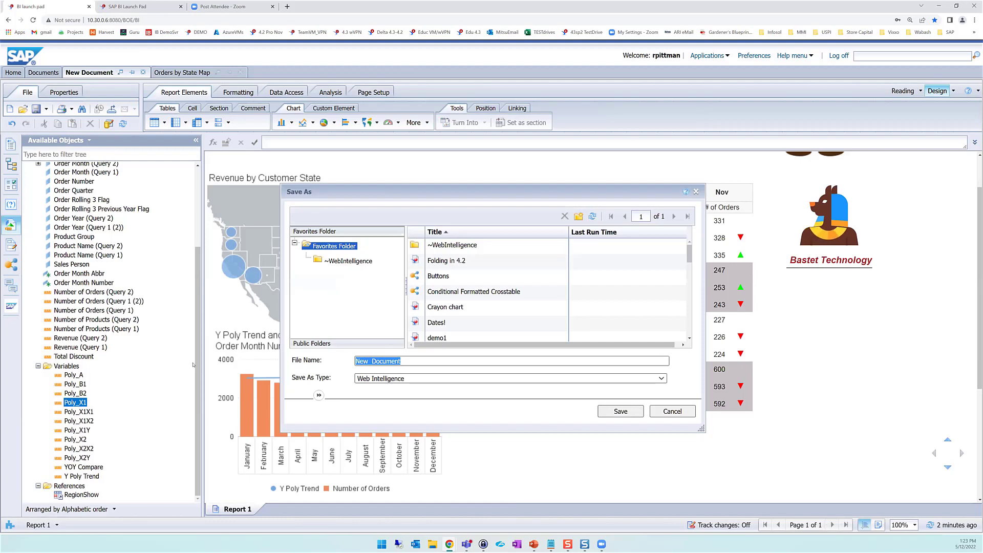
text(demo1)
key(Return)
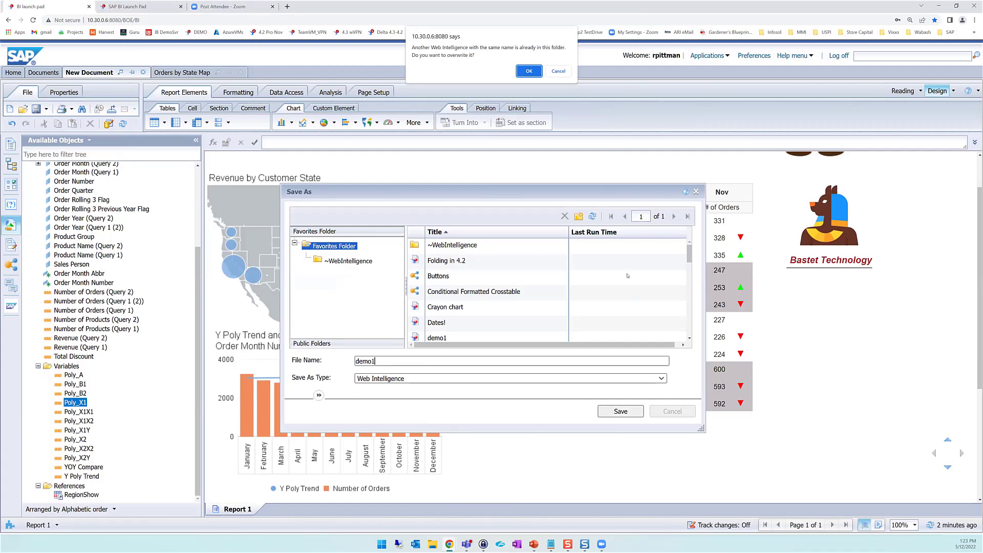
click(530, 72)
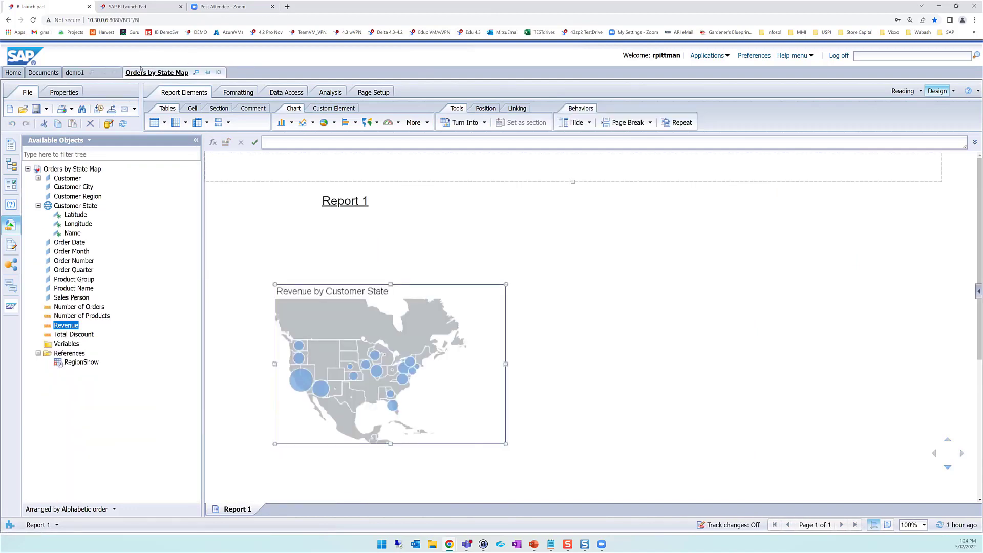
Step: Switch to the other SAP BI Launch Pad session and create an empty Web Intelligence document with no data source
click(124, 7)
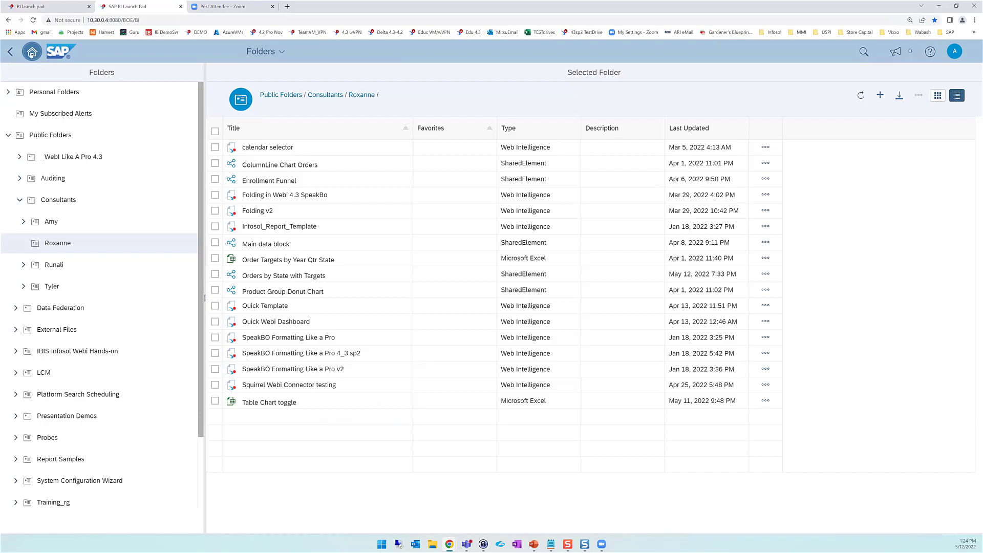
click(32, 53)
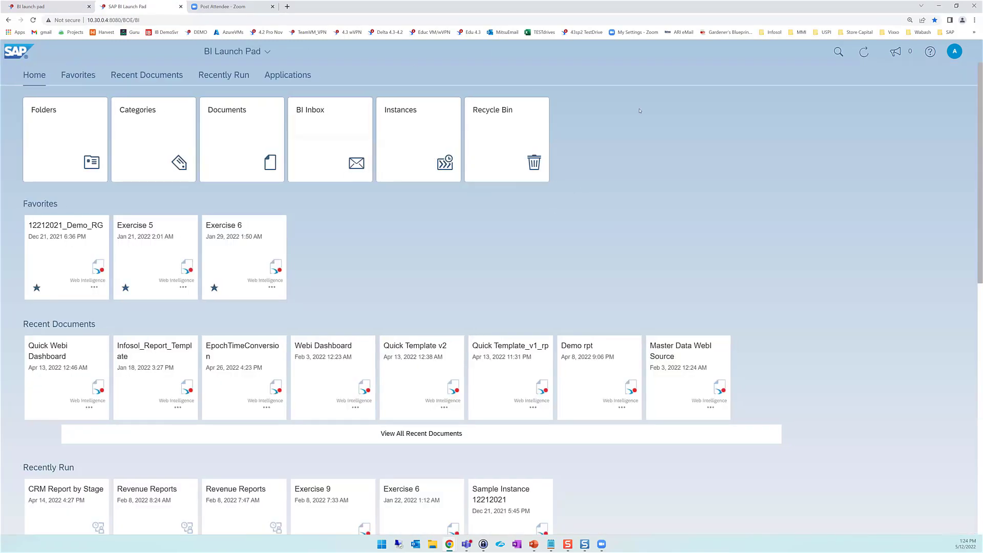
click(286, 76)
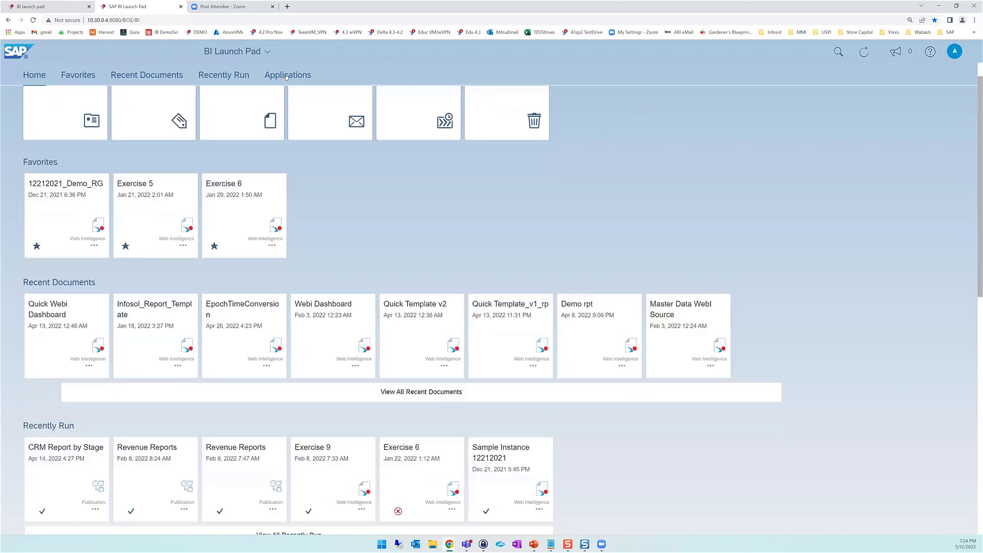
click(155, 125)
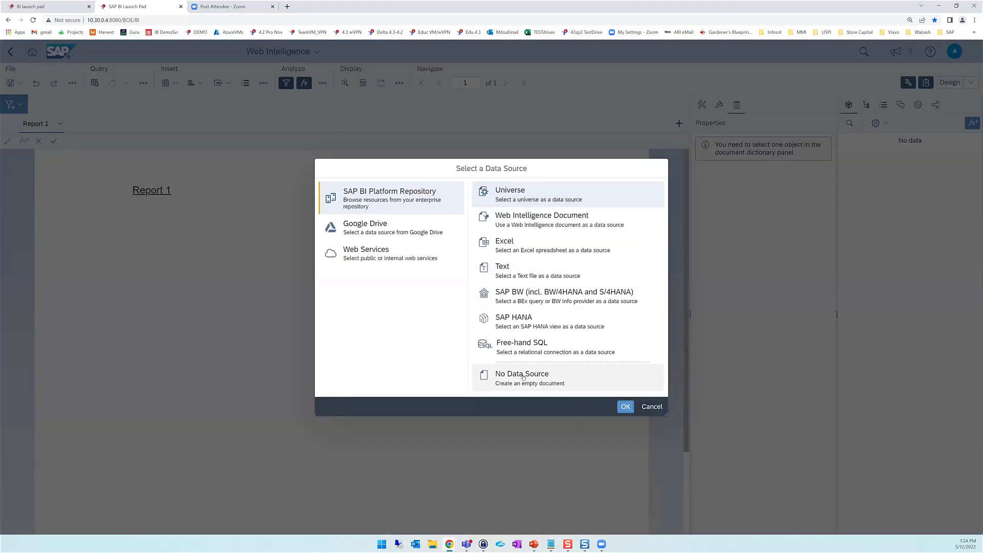
click(530, 376)
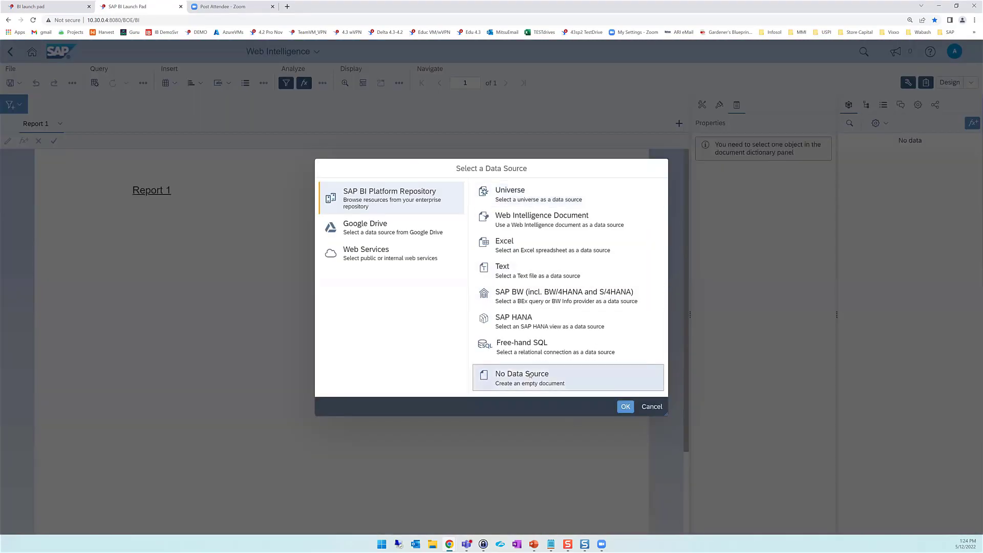
click(625, 406)
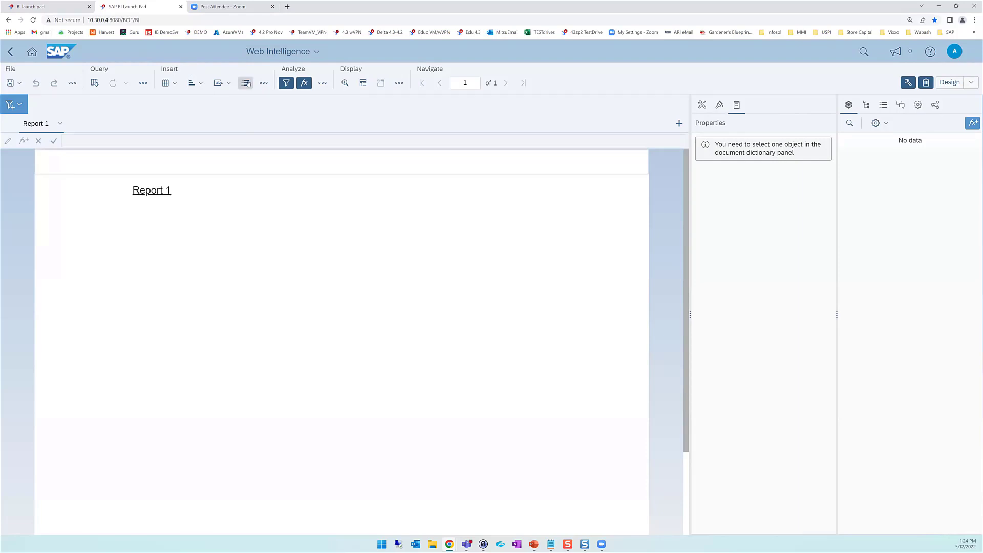
Step: Insert the Donut chart shared element from My Folders into Report 1
click(263, 83)
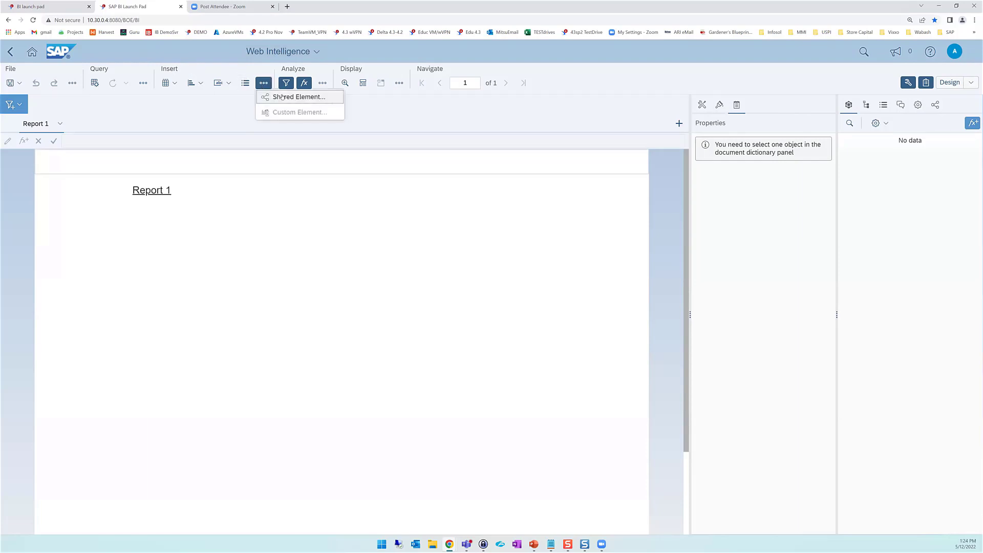
click(281, 97)
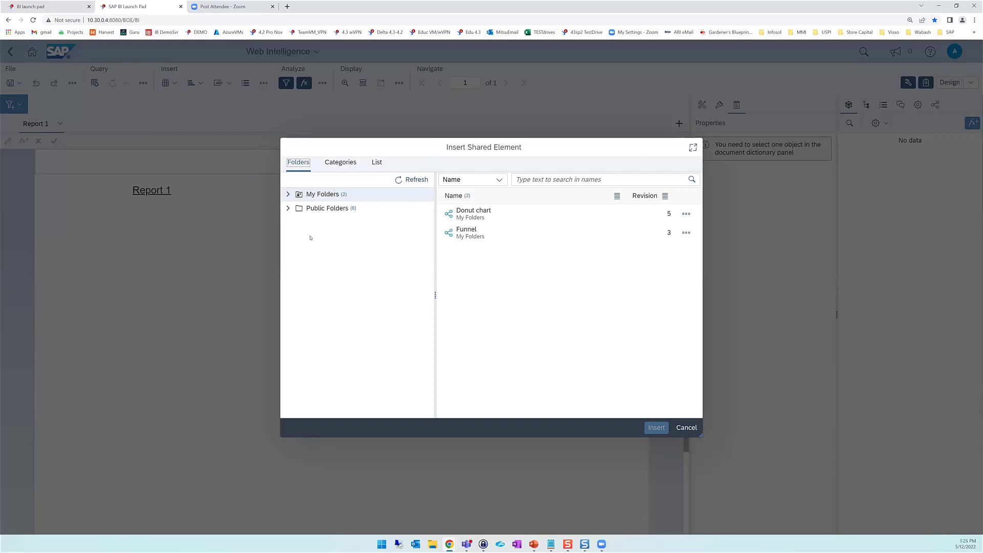
click(318, 208)
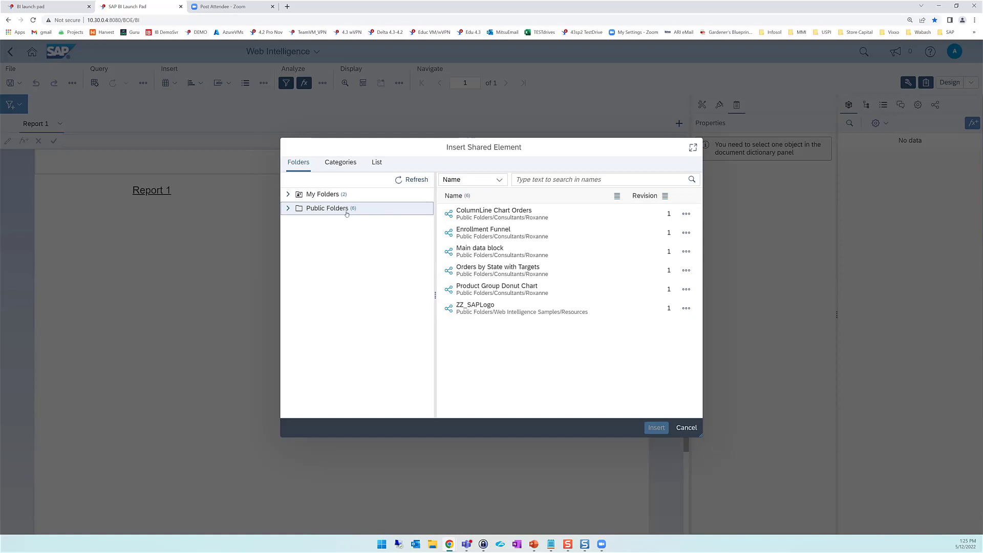
click(320, 194)
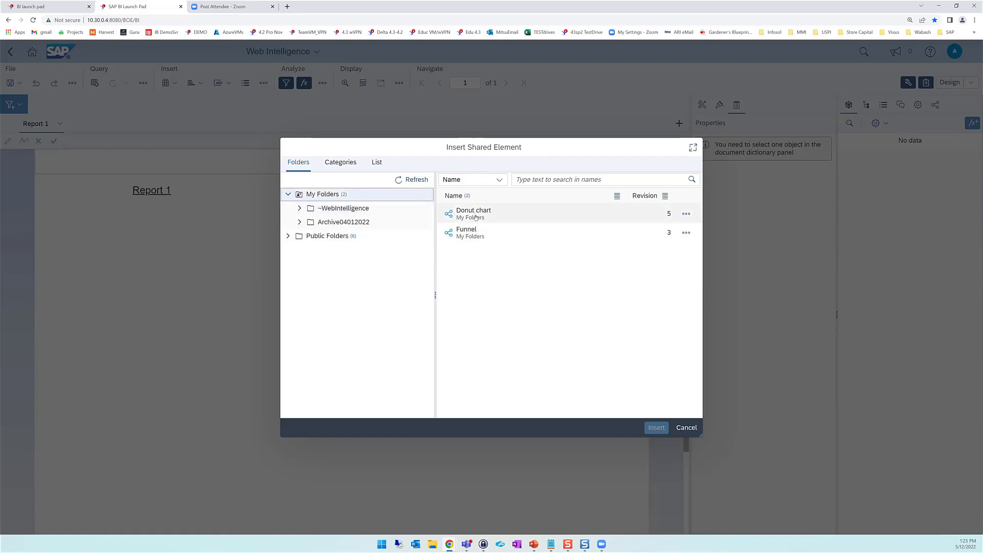
double_click(474, 213)
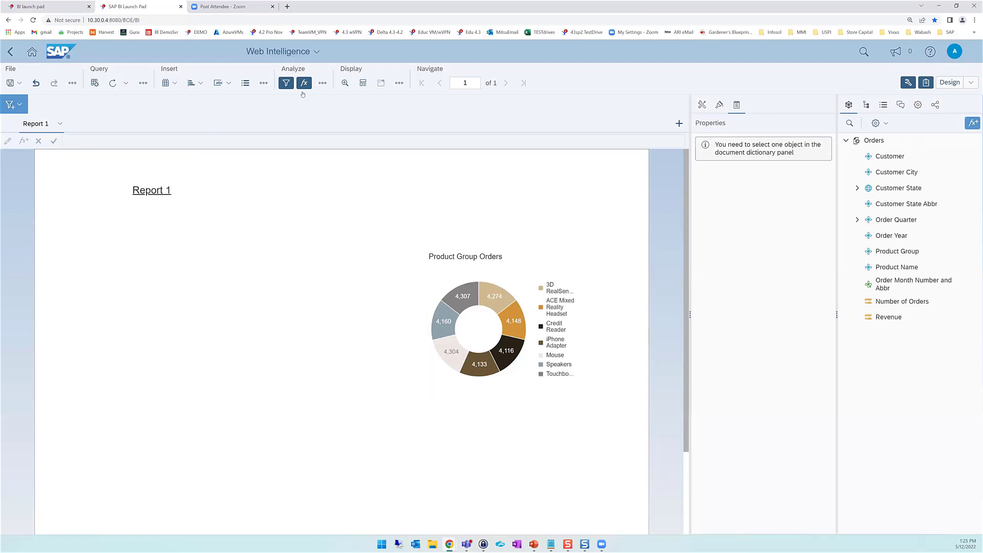
Step: Insert the Funnel shared element from My Folders to the left of the Product Group Orders donut
click(263, 83)
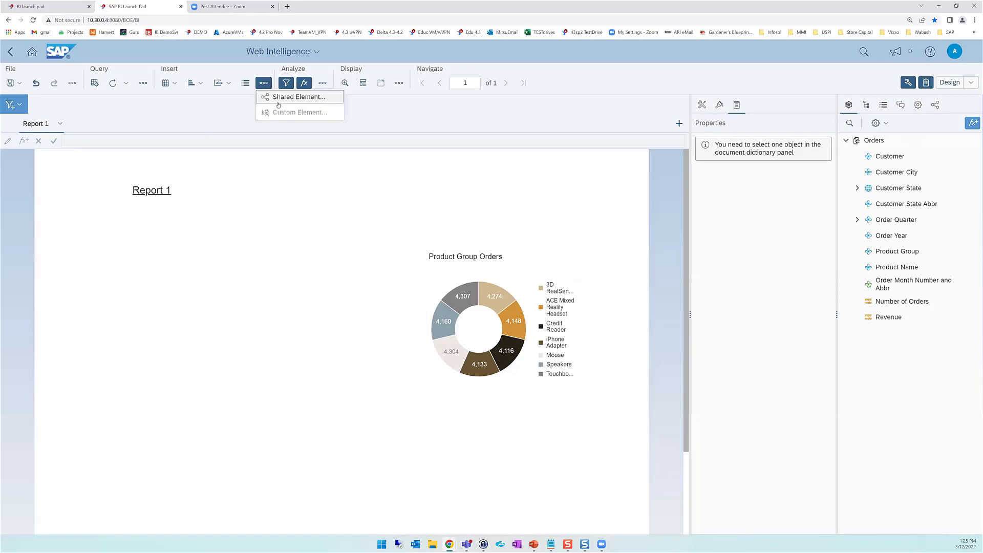
click(279, 98)
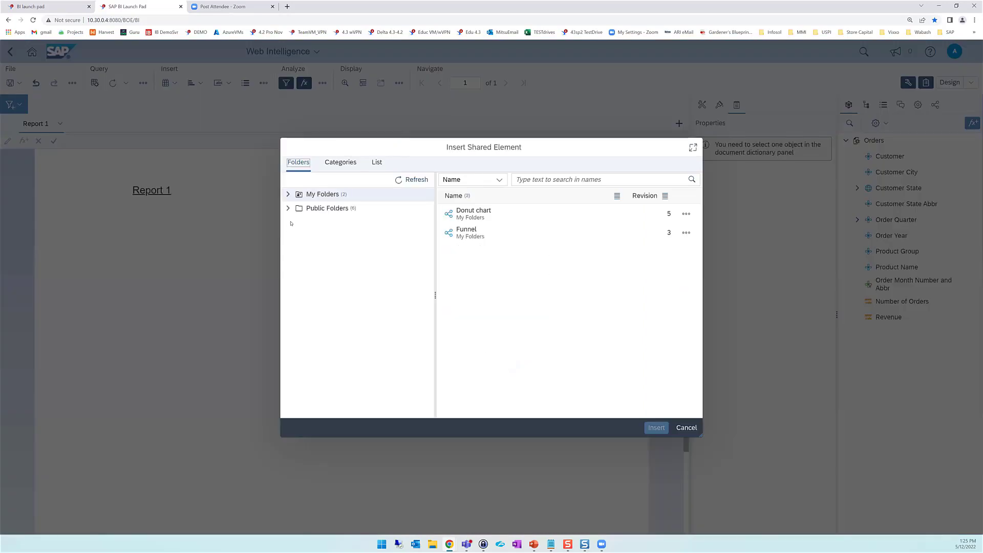
click(468, 235)
click(656, 427)
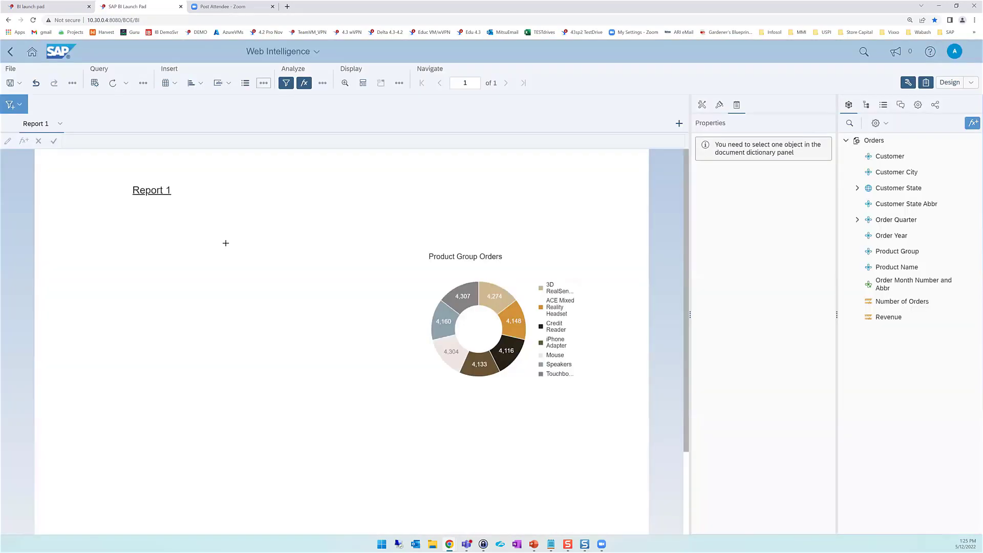
click(256, 264)
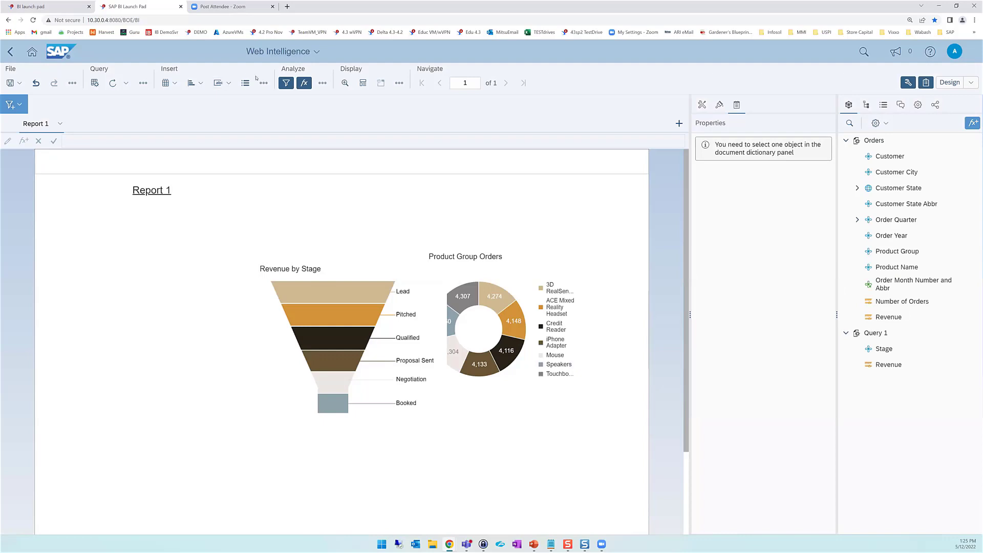
Step: Insert the ColumnLine Chart Orders shared element from Public Folders beside the funnel, and move the funnel clear of the donut chart
click(263, 82)
click(494, 154)
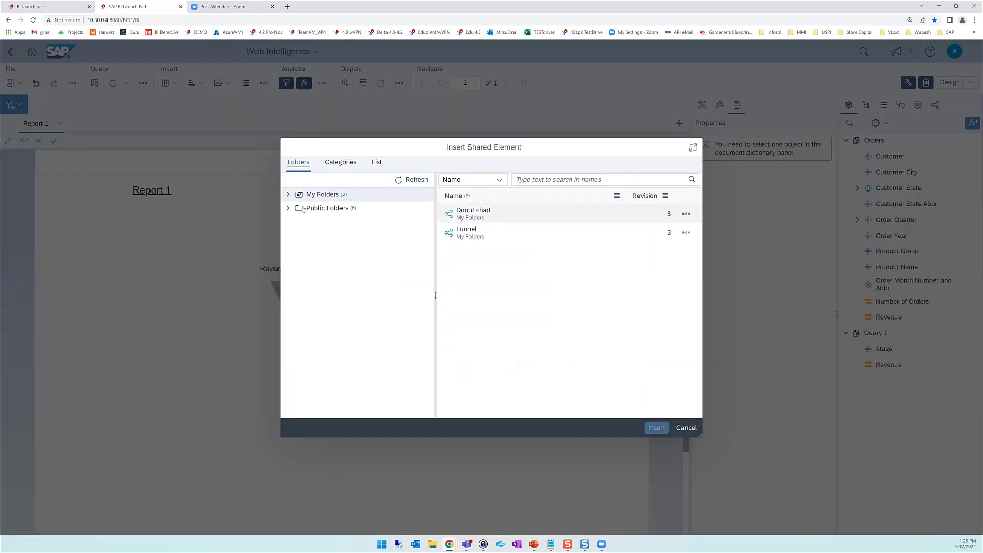
click(304, 207)
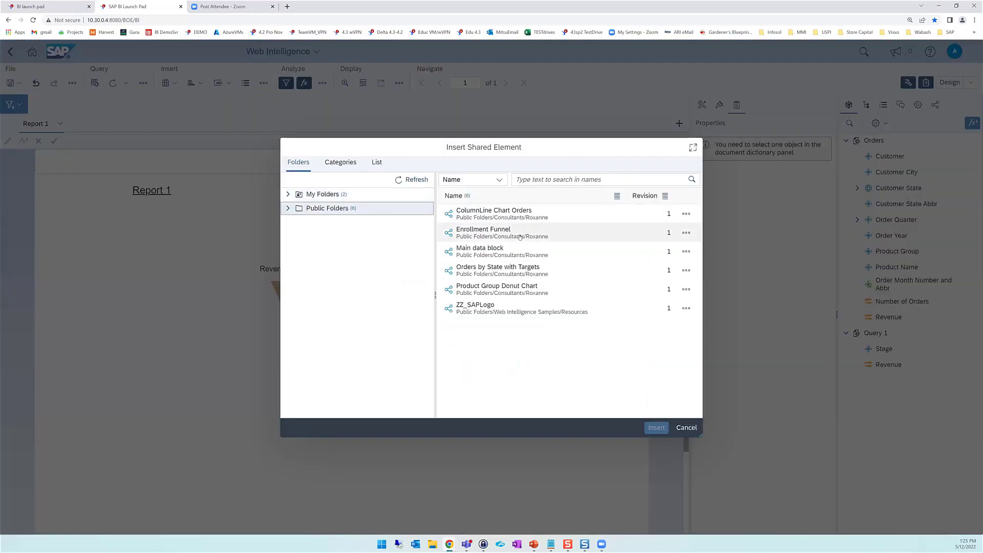
click(512, 212)
click(656, 427)
click(58, 243)
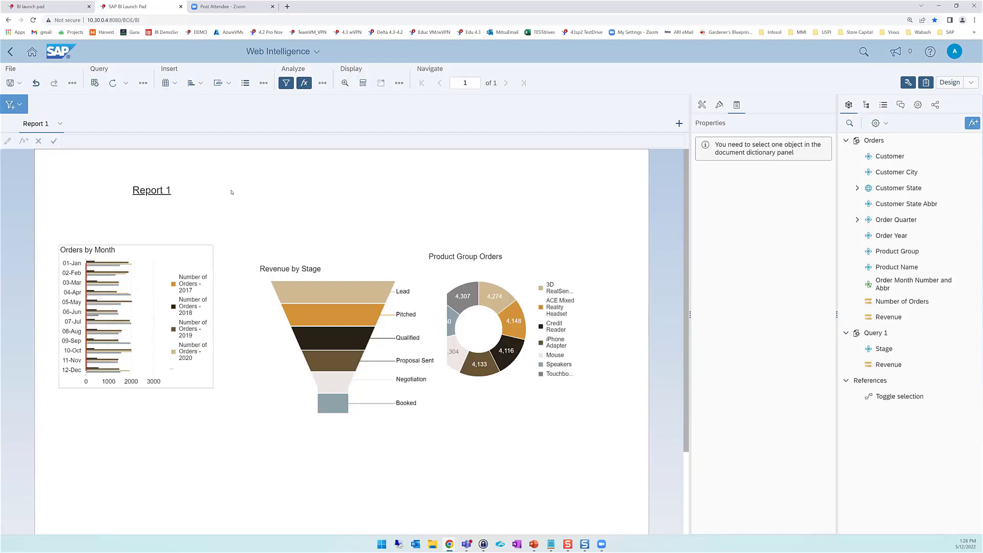
click(339, 265)
drag(336, 269, 302, 248)
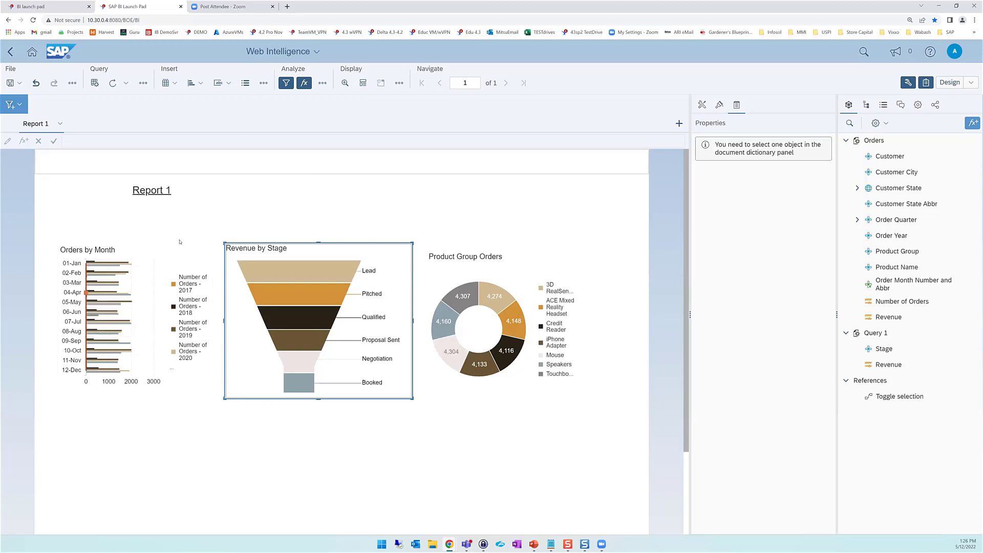
Step: Examine the data assignment of the Orders by Month and Revenue by Stage charts
click(151, 286)
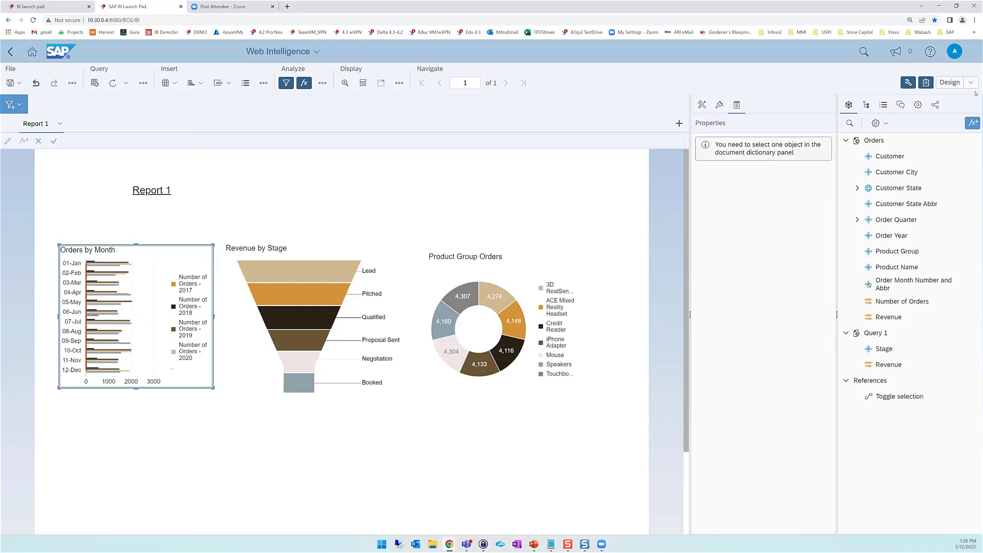
click(701, 105)
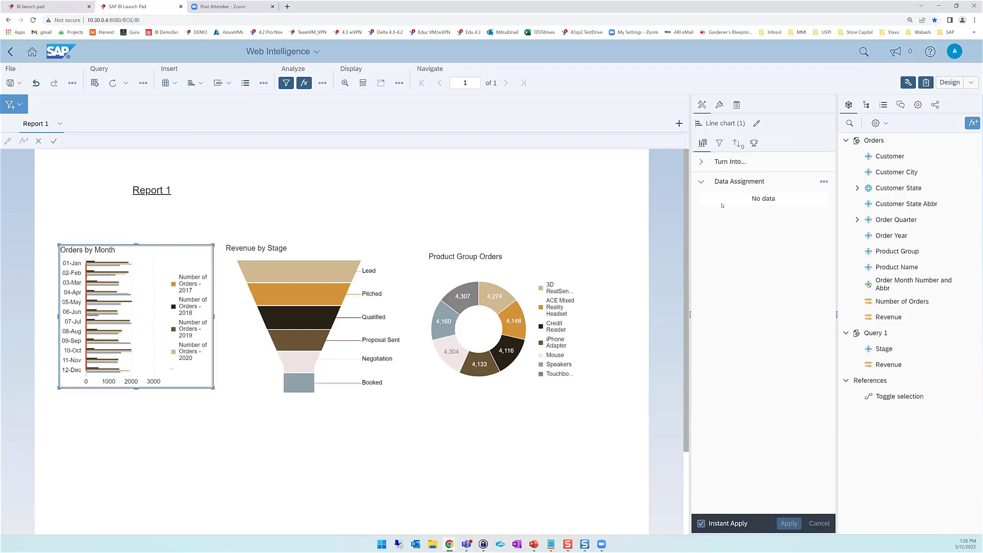
click(701, 182)
click(702, 182)
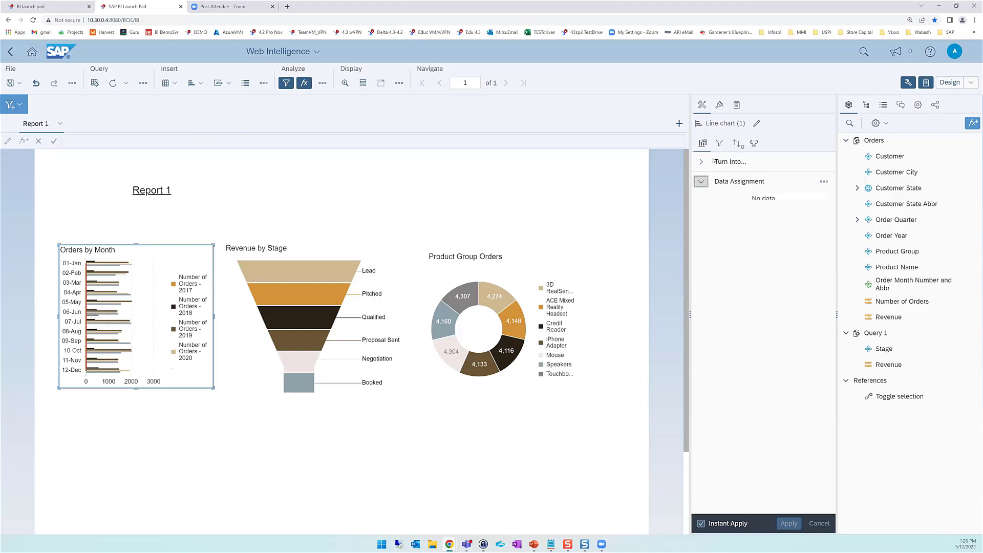
click(391, 274)
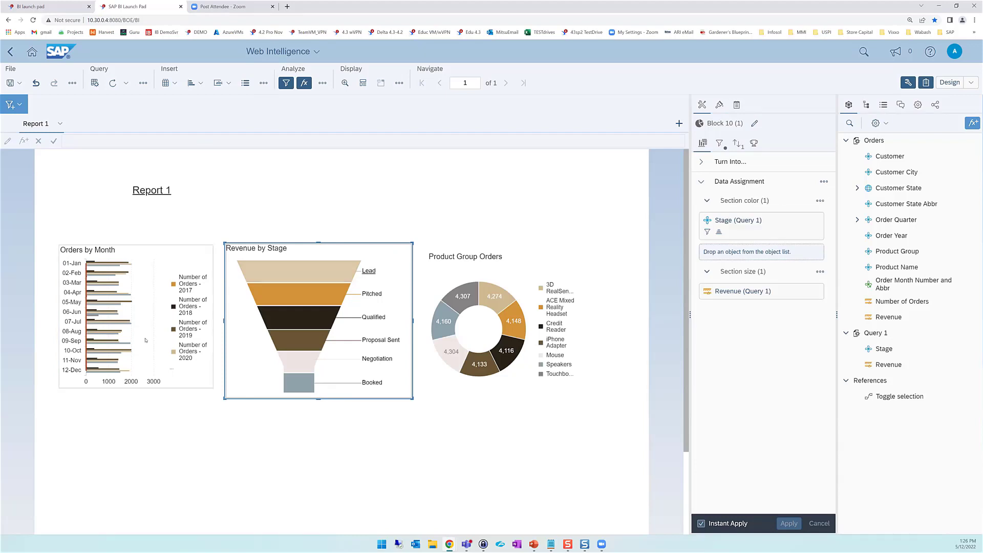
click(150, 358)
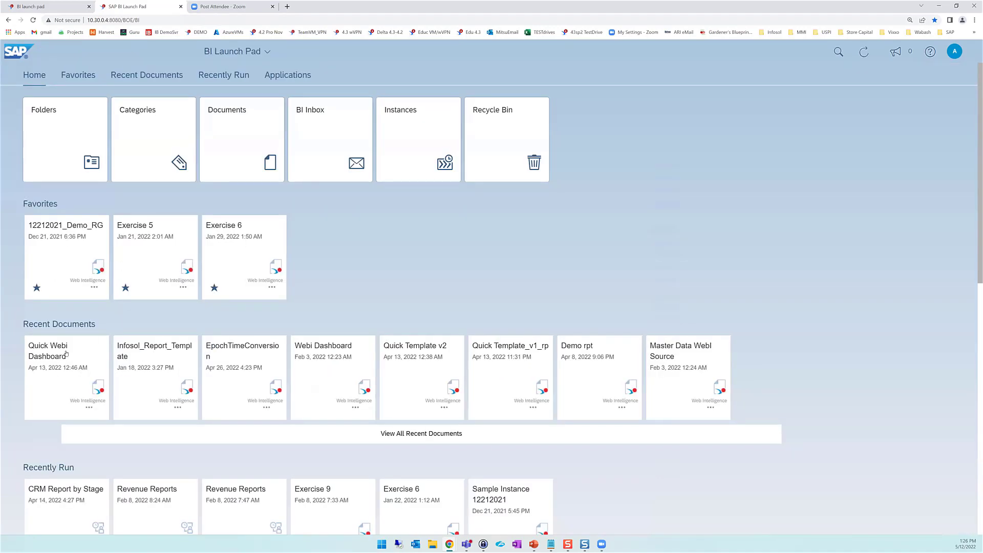
Step: Open the Quick Webi Dashboard document in Design mode and show the filters on the Product Group Orders donut chart
click(66, 354)
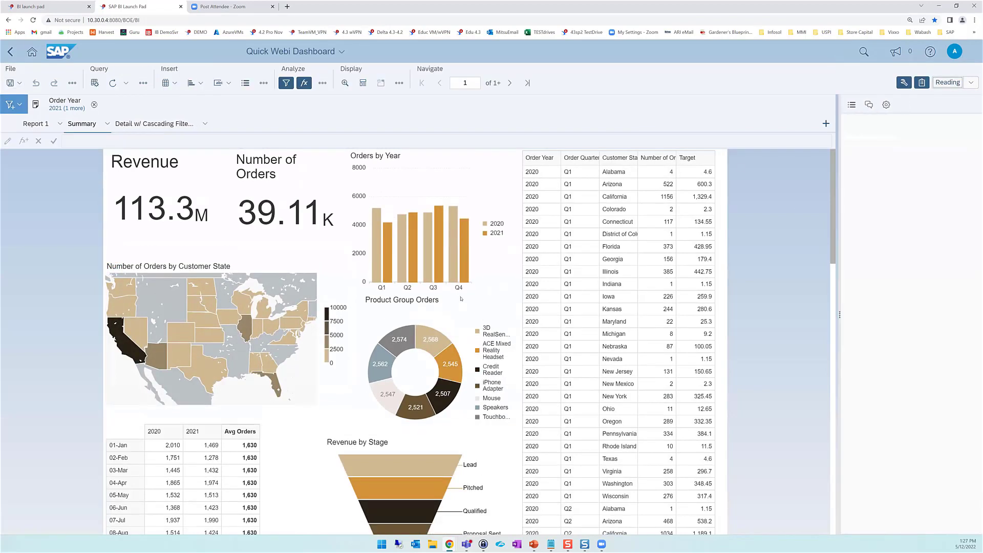
click(457, 322)
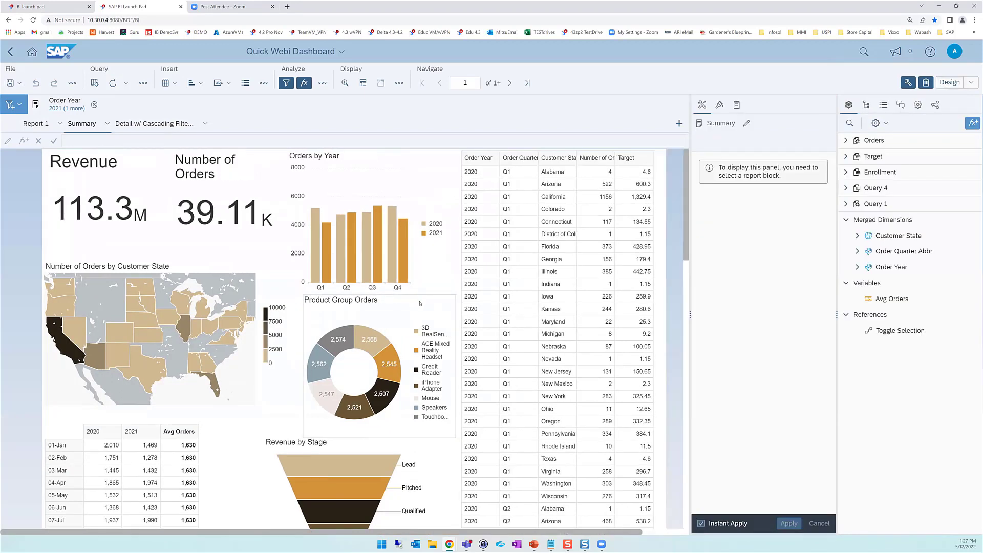
mouse_move(739, 211)
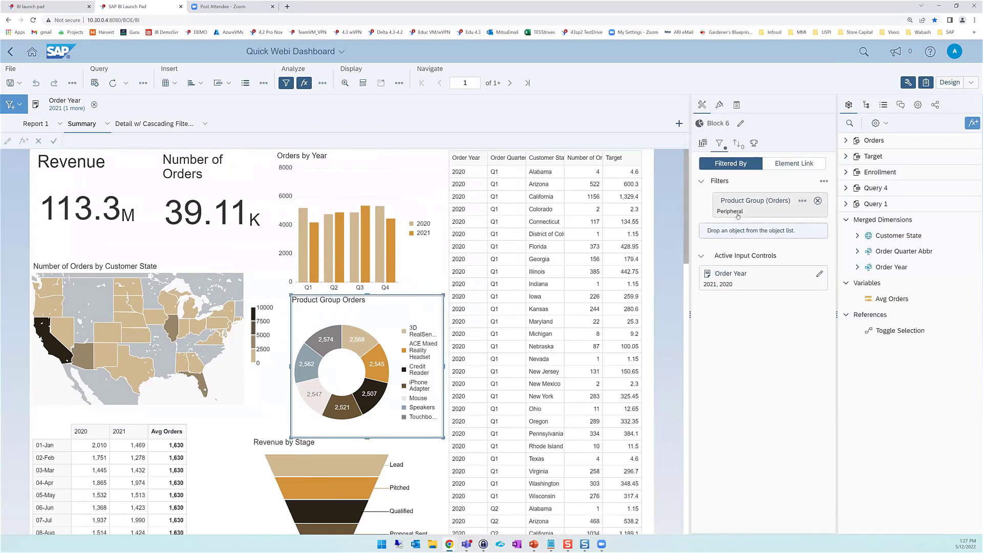
Step: Change the Product Group (Orders) filter on the Product Group Orders donut chart to Video only
click(802, 201)
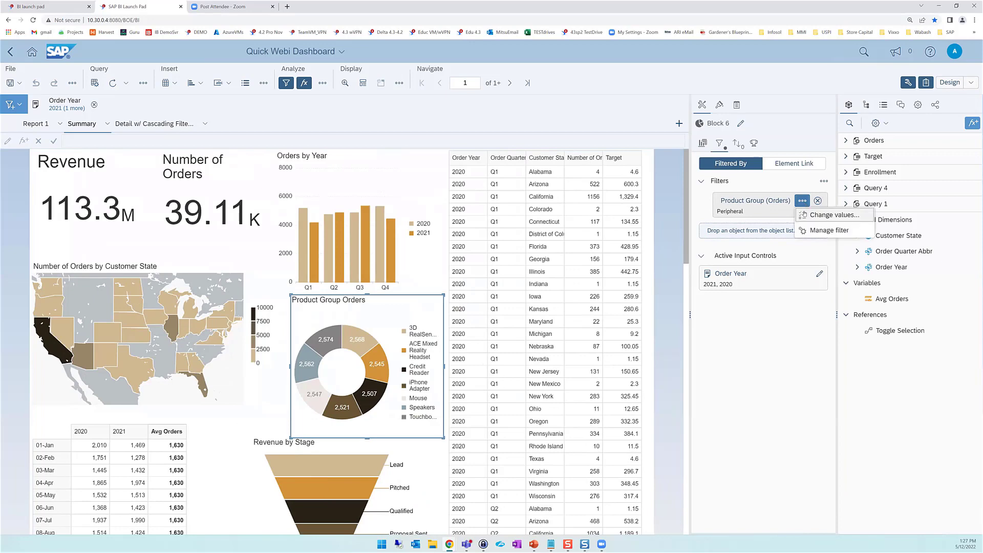
click(812, 217)
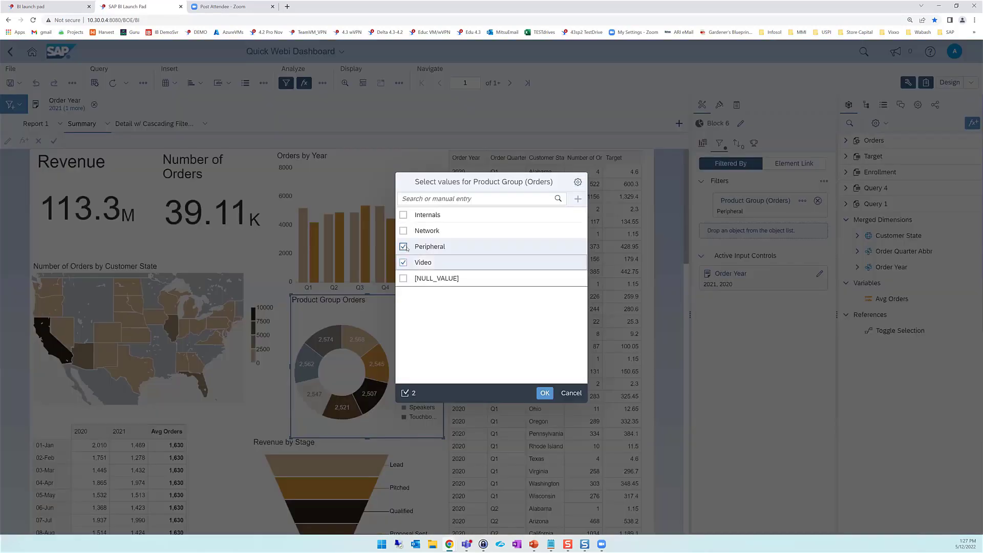
click(424, 261)
click(544, 393)
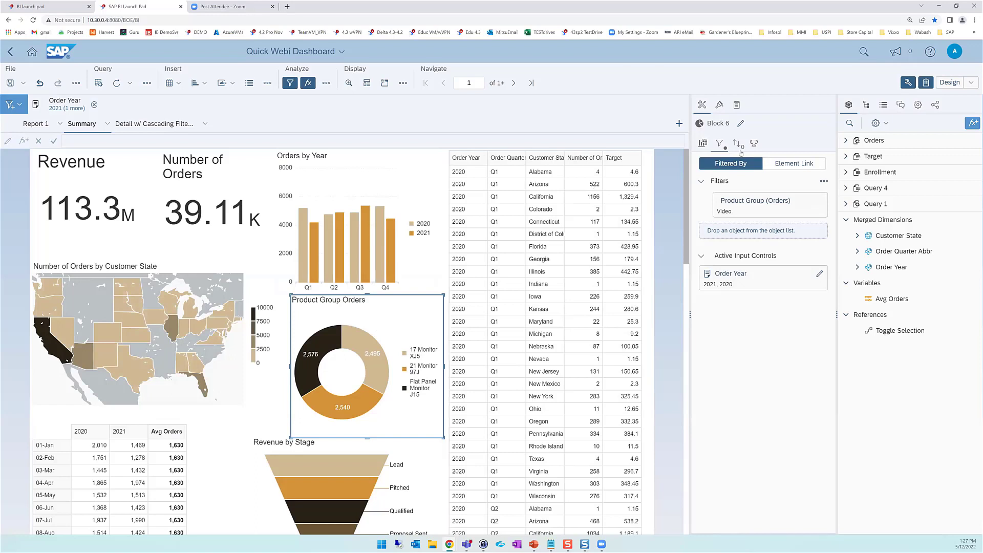
Step: Apply the Blue Crystal color palette to the Product Group Orders donut chart
click(722, 109)
click(736, 143)
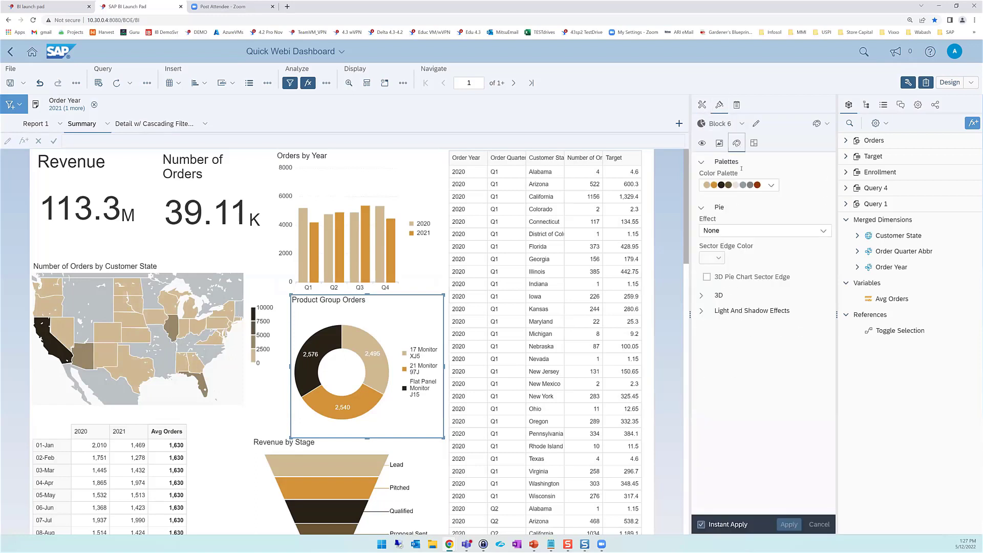
click(770, 184)
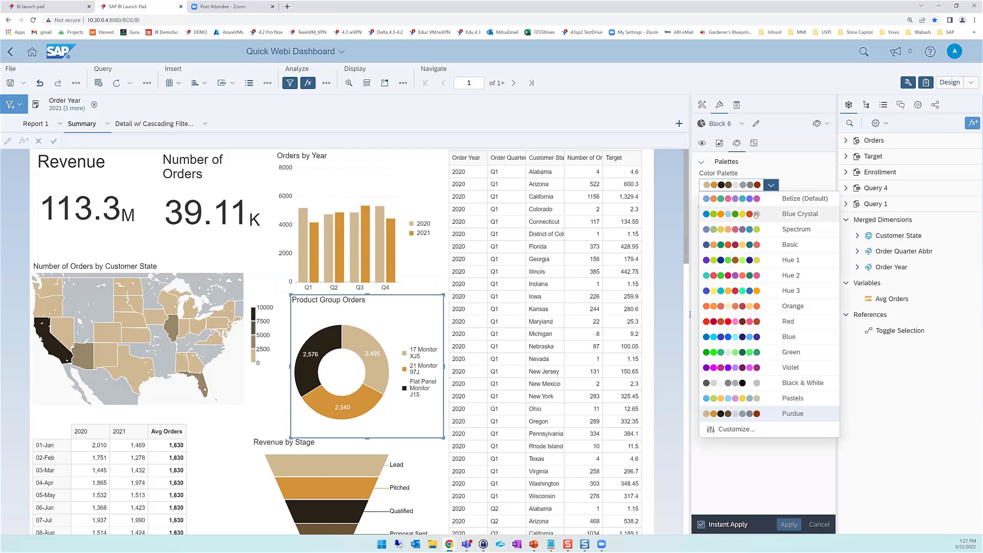
click(756, 215)
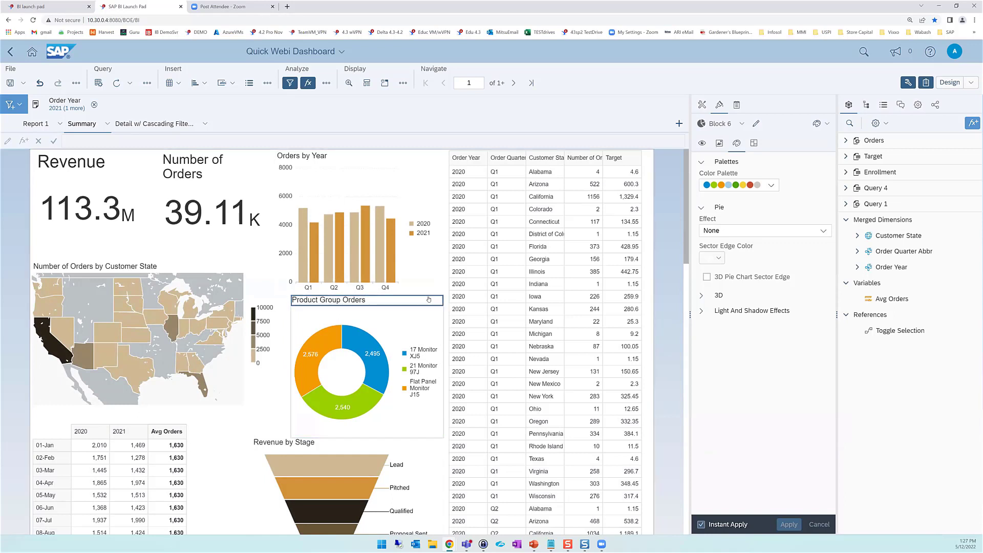
Step: Save the modified Product Group Orders donut chart as a shared element, overwriting Donut chart in My Folders
click(428, 299)
click(389, 327)
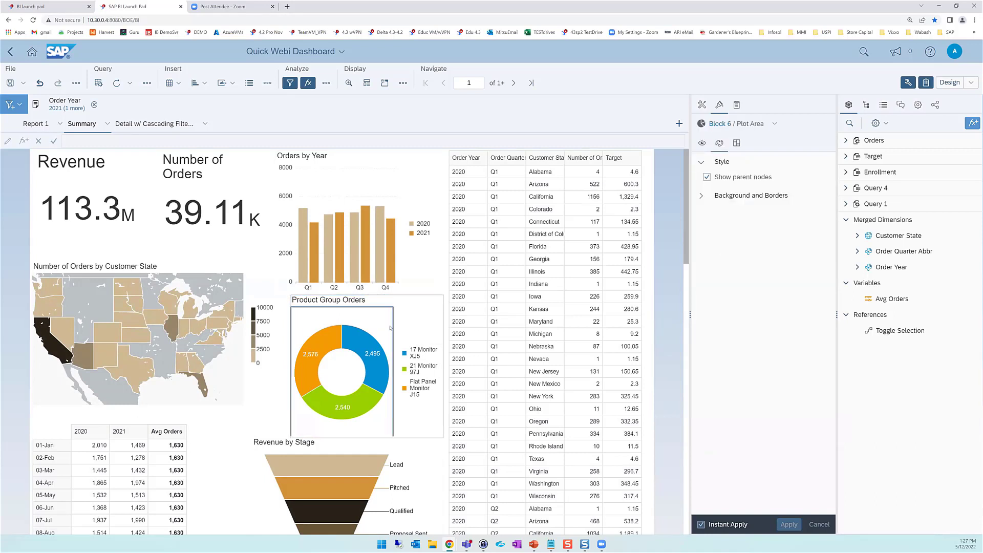
click(409, 315)
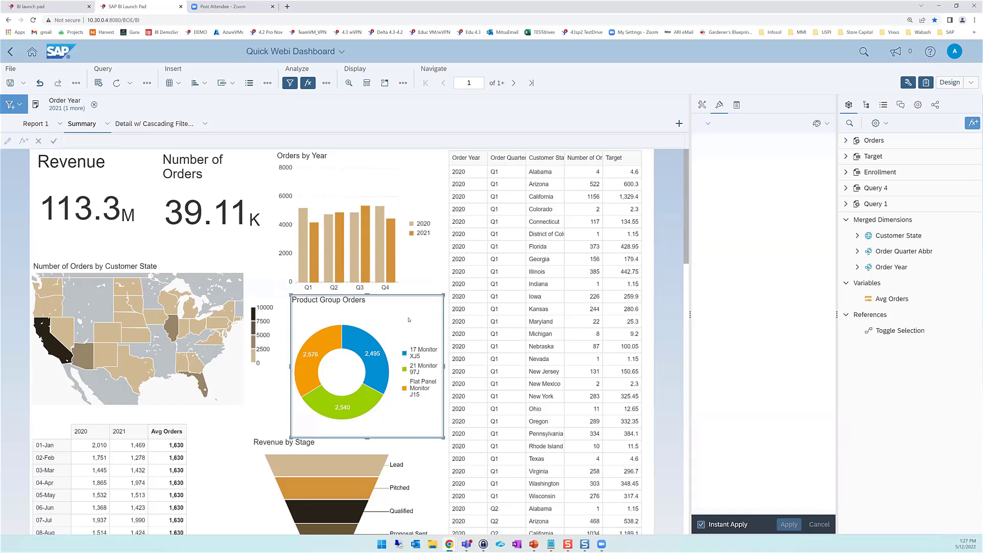
right_click(410, 314)
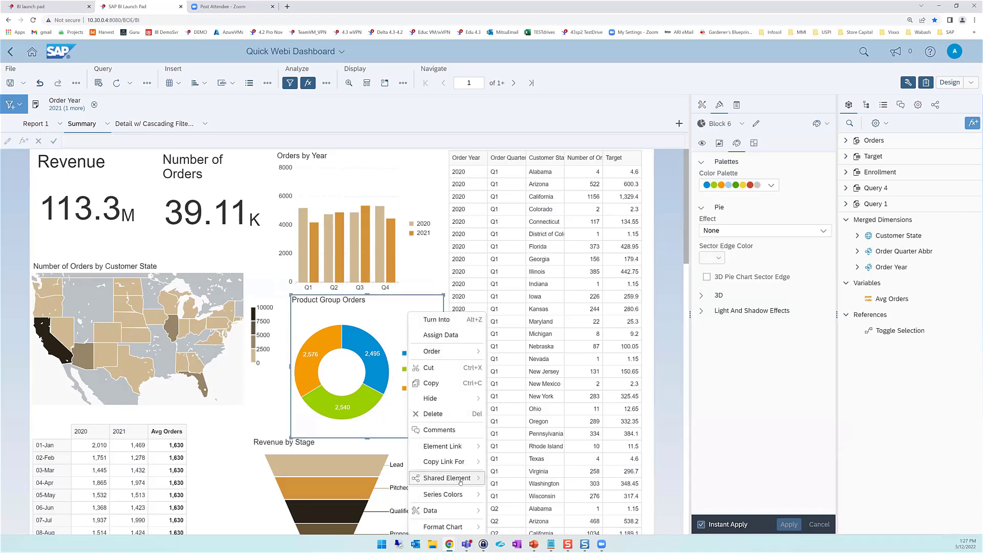
mouse_move(461, 477)
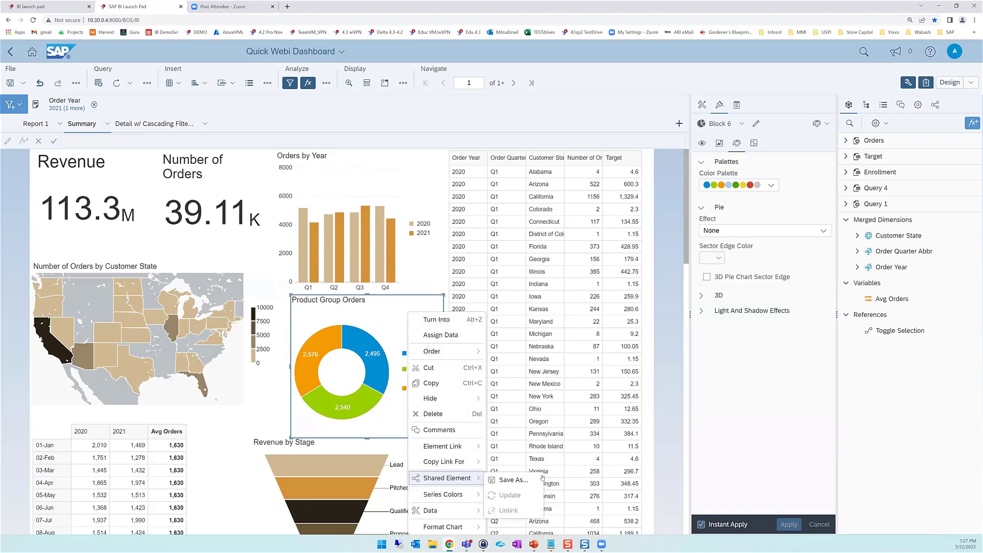
click(512, 480)
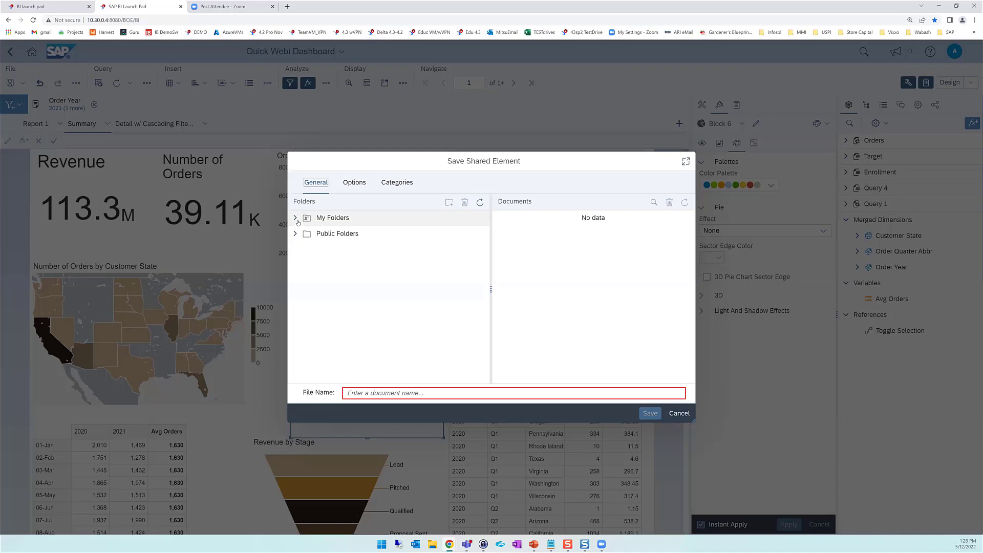
click(296, 220)
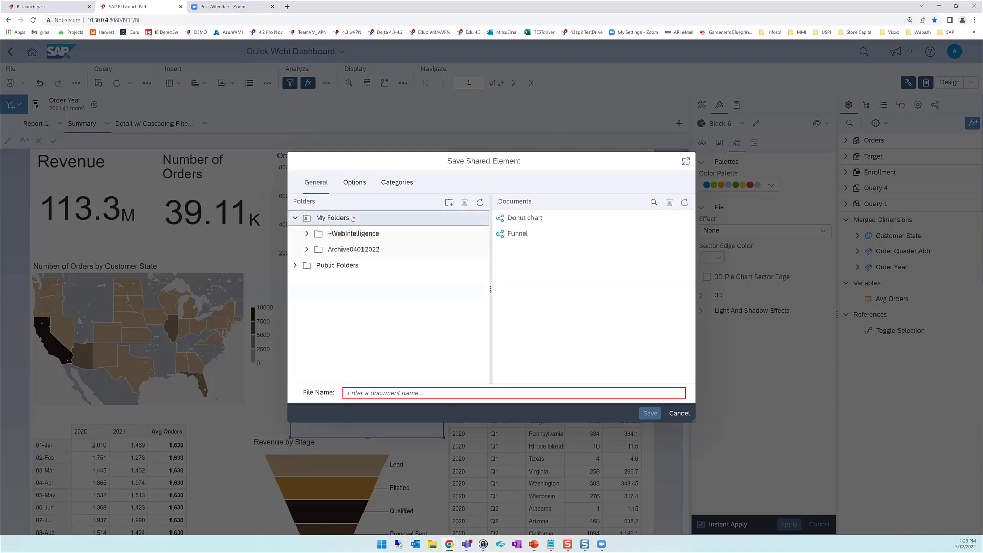
click(528, 218)
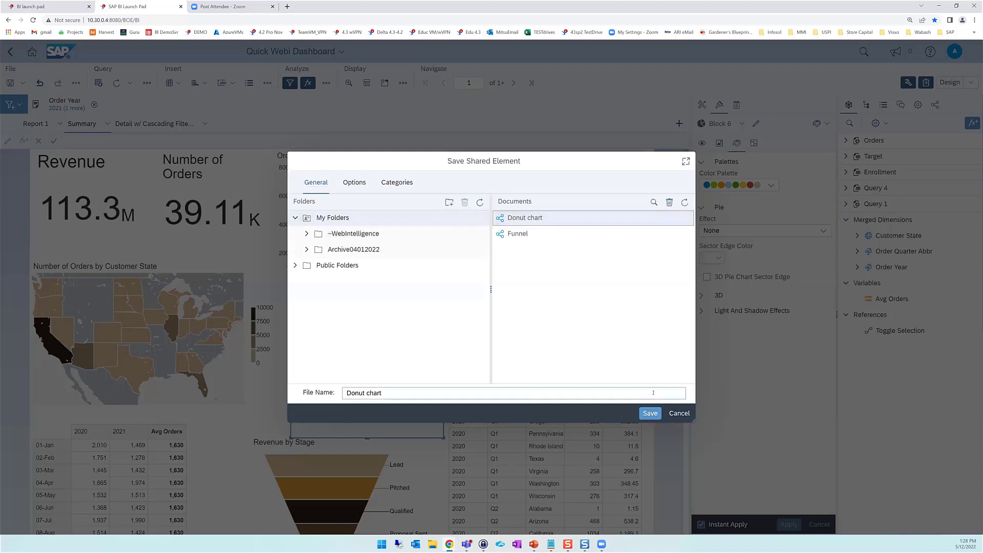
click(650, 413)
click(585, 309)
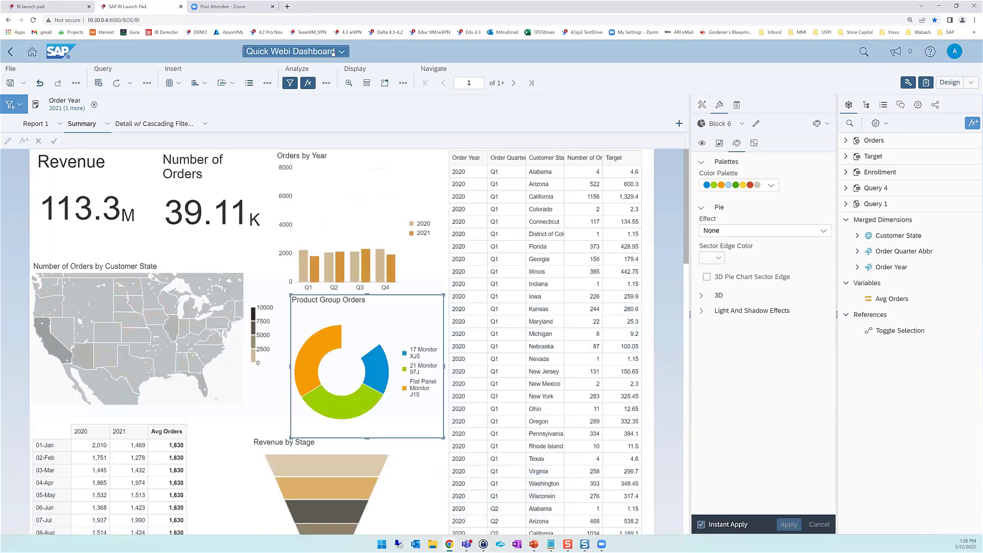
Step: Switch to the open Web Intelligence document and update its shared elements to their latest revisions
click(341, 51)
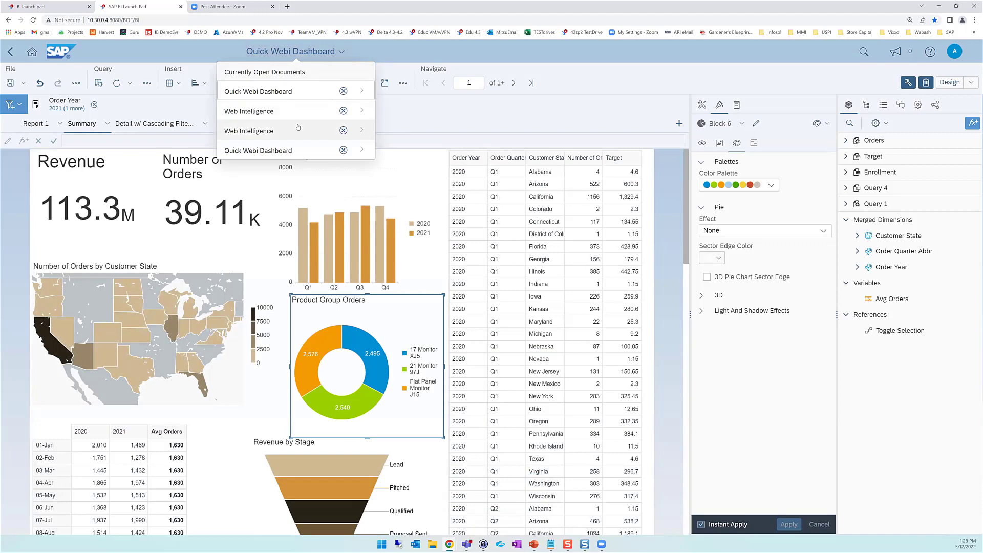
click(301, 111)
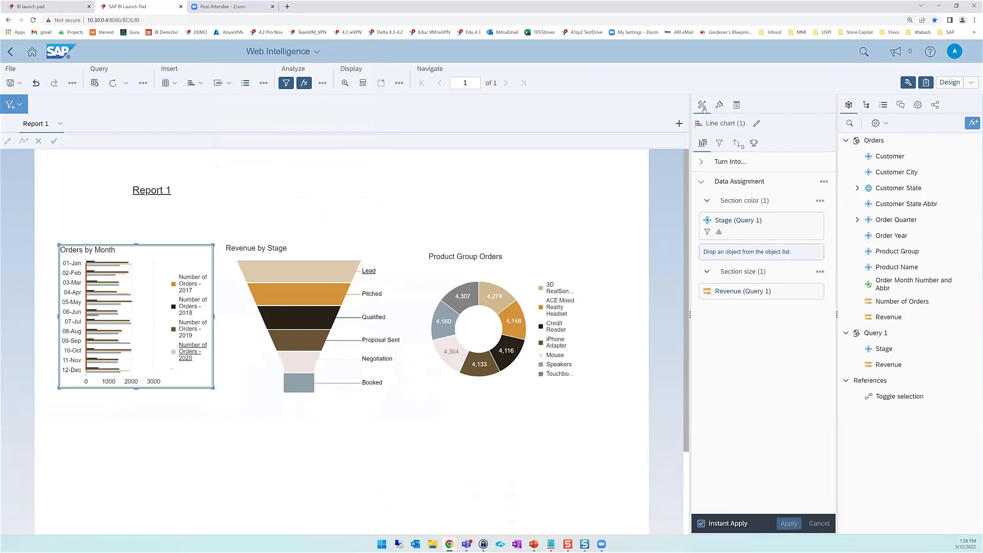
click(936, 106)
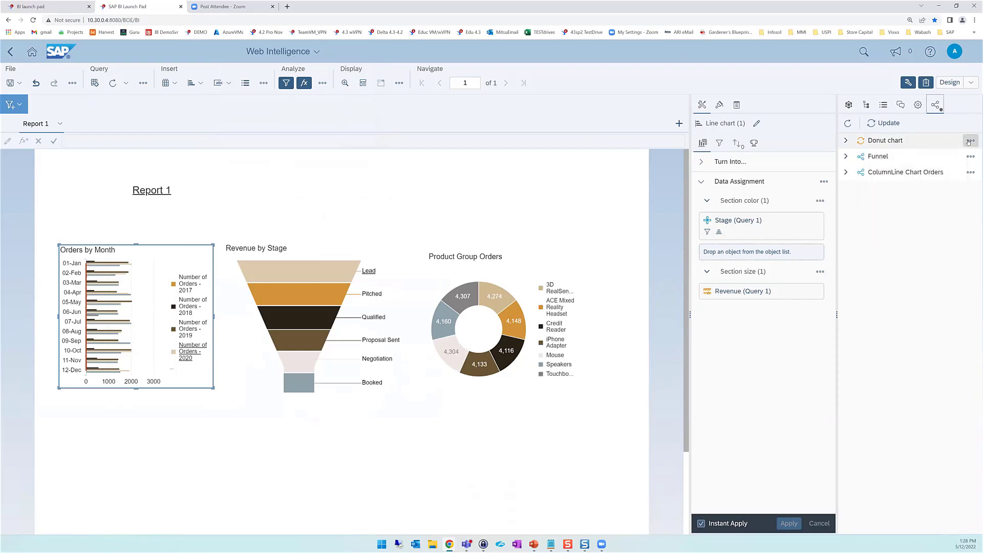
mouse_move(892, 143)
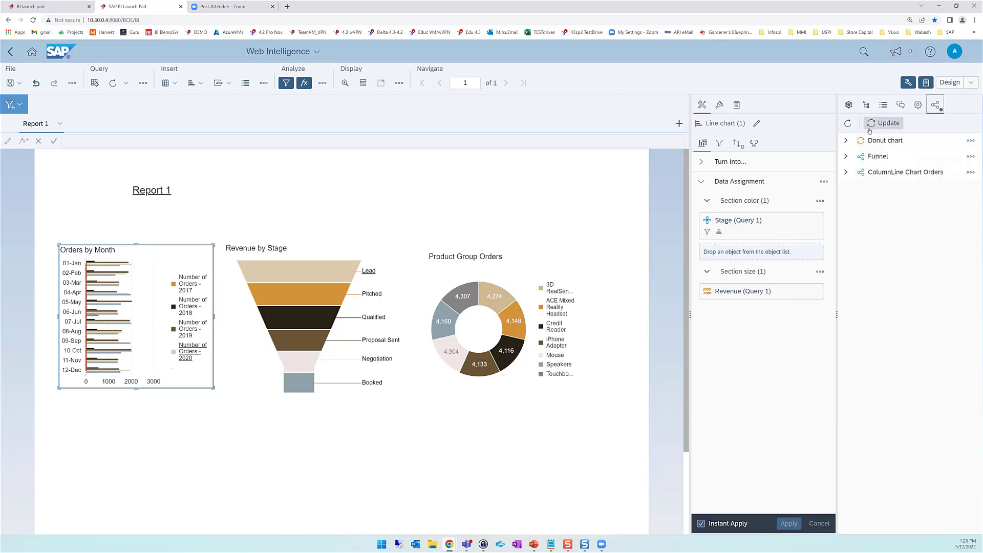
click(873, 125)
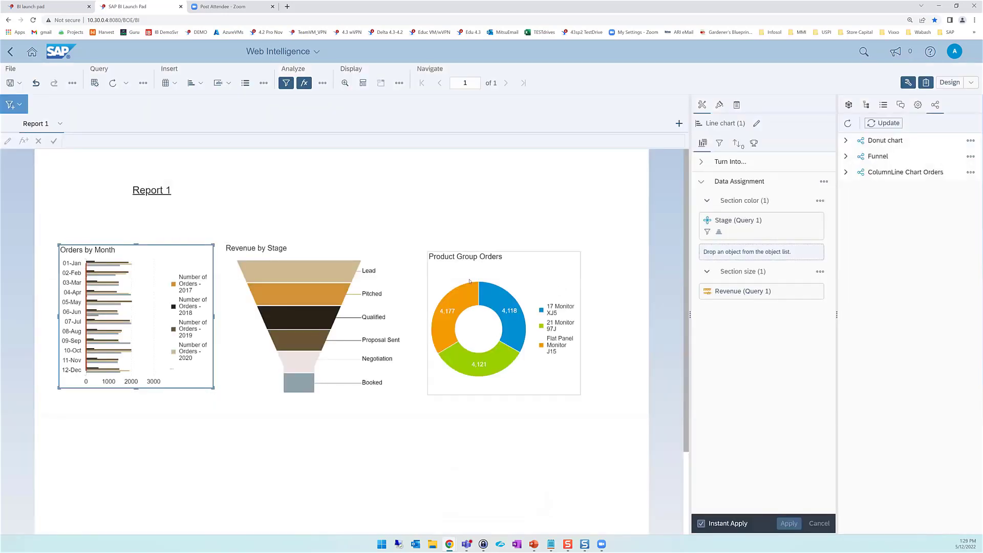
mouse_move(502, 318)
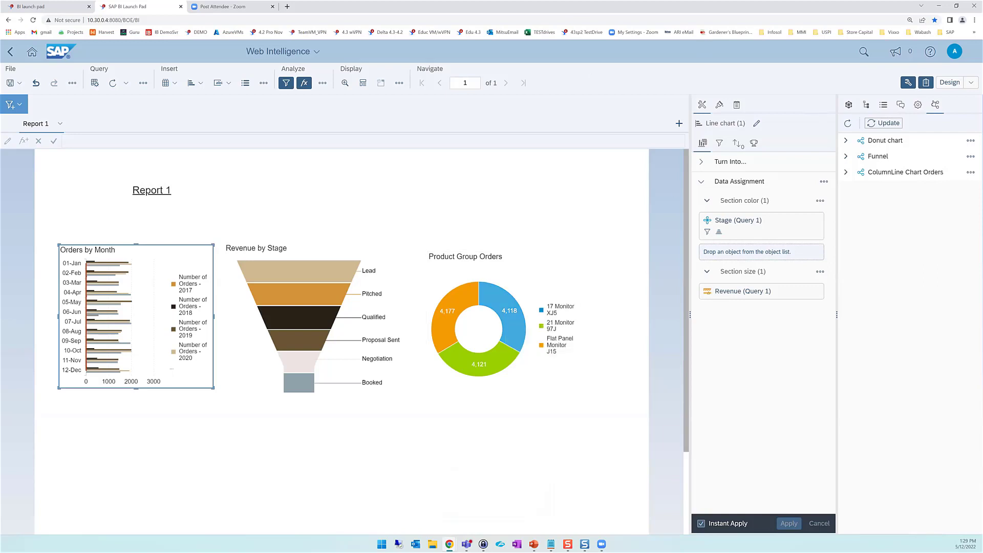
Step: Try to turn on the option to update shared elements in the document's properties
click(918, 105)
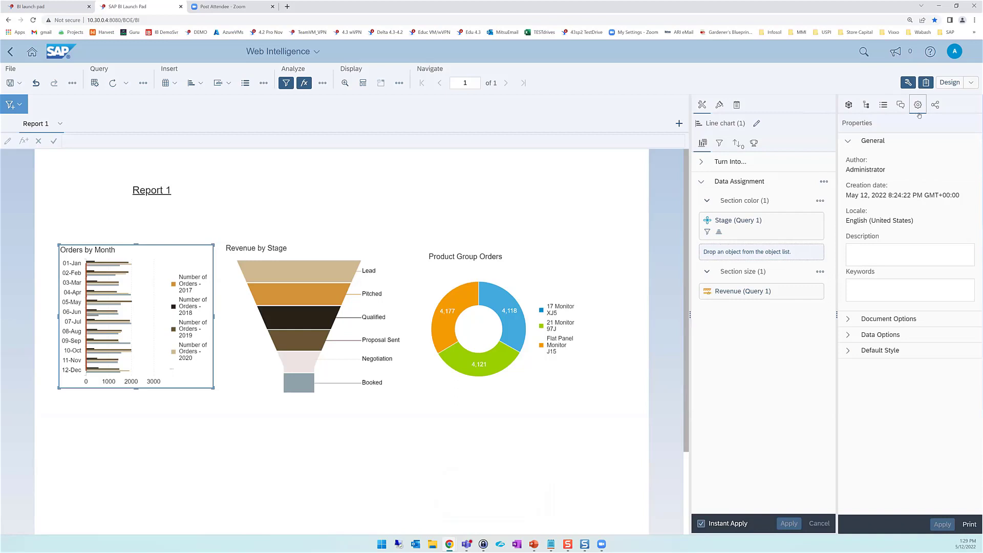
click(852, 319)
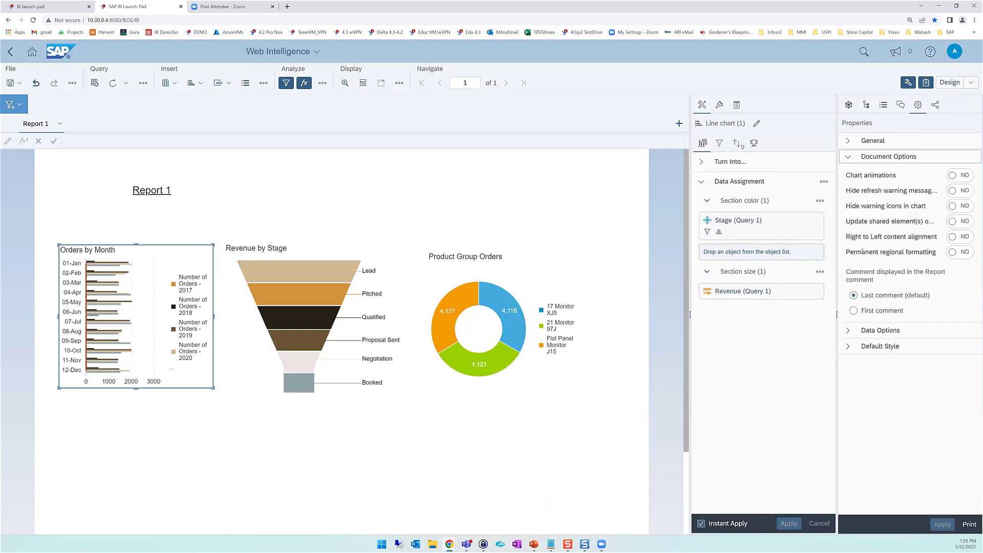
click(964, 223)
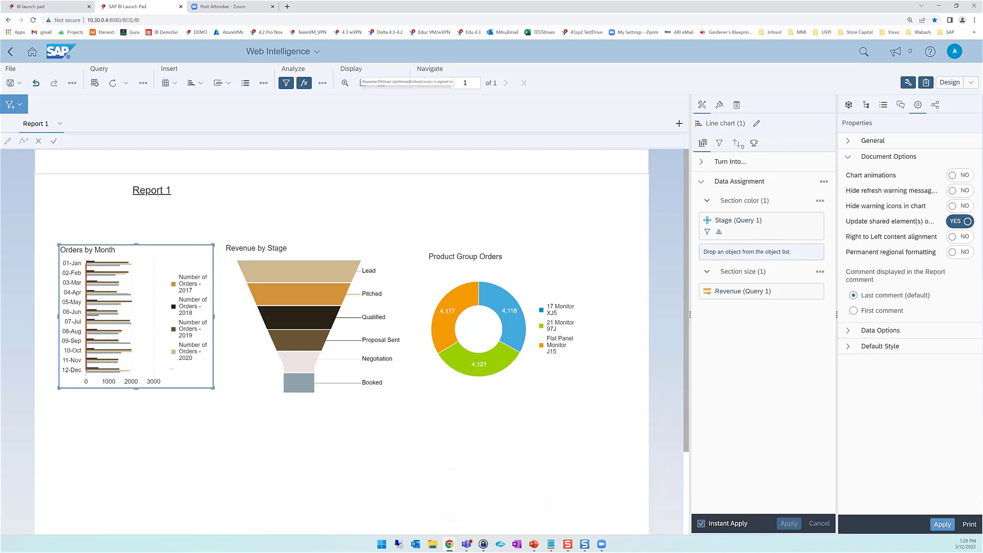
Step: Add a second report and insert the Orders by State with Targets shared element from Public Folders near its upper left
click(679, 123)
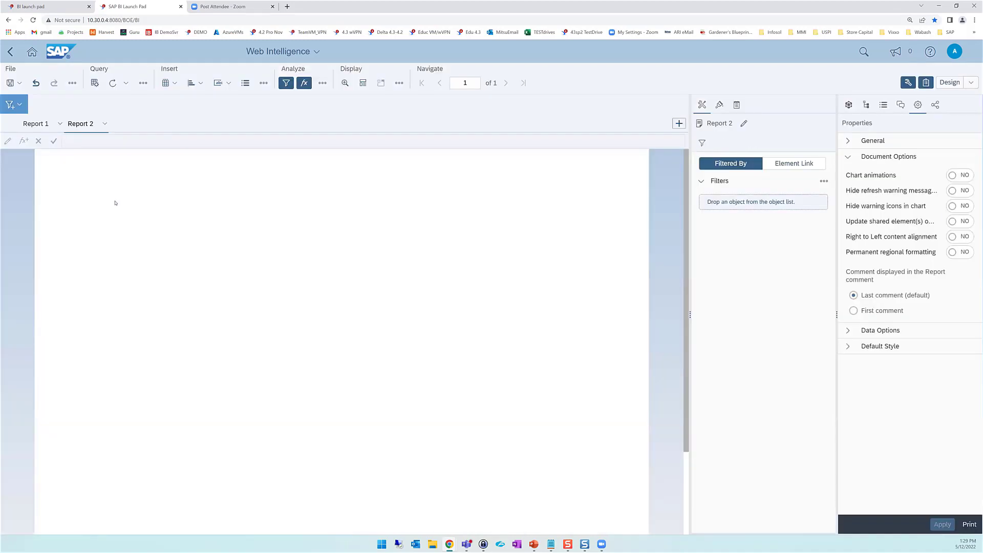
click(322, 82)
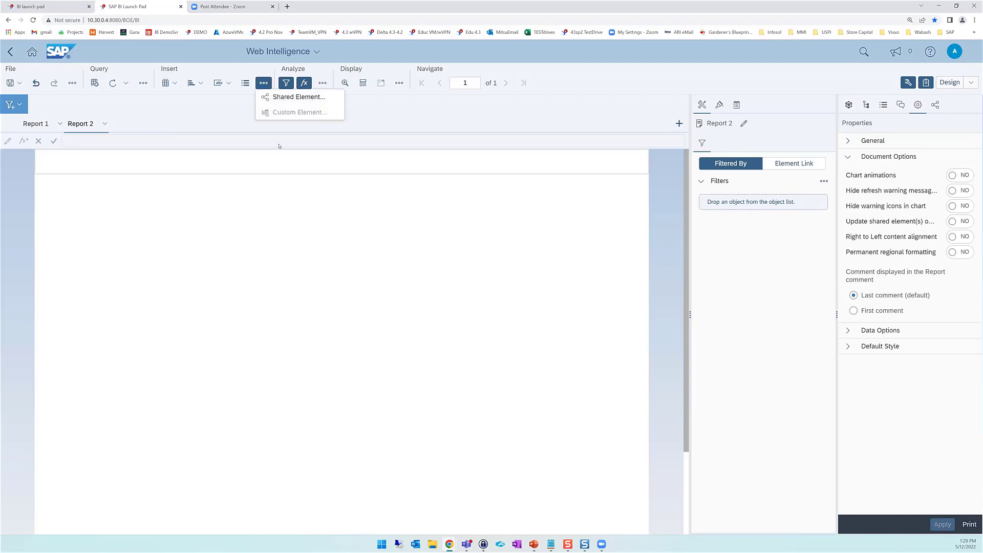
click(302, 97)
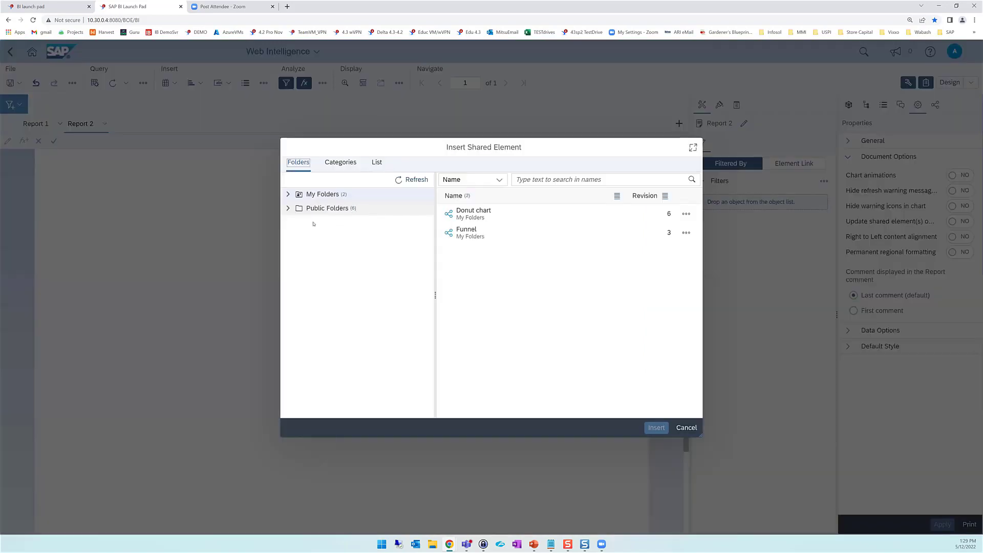
click(318, 208)
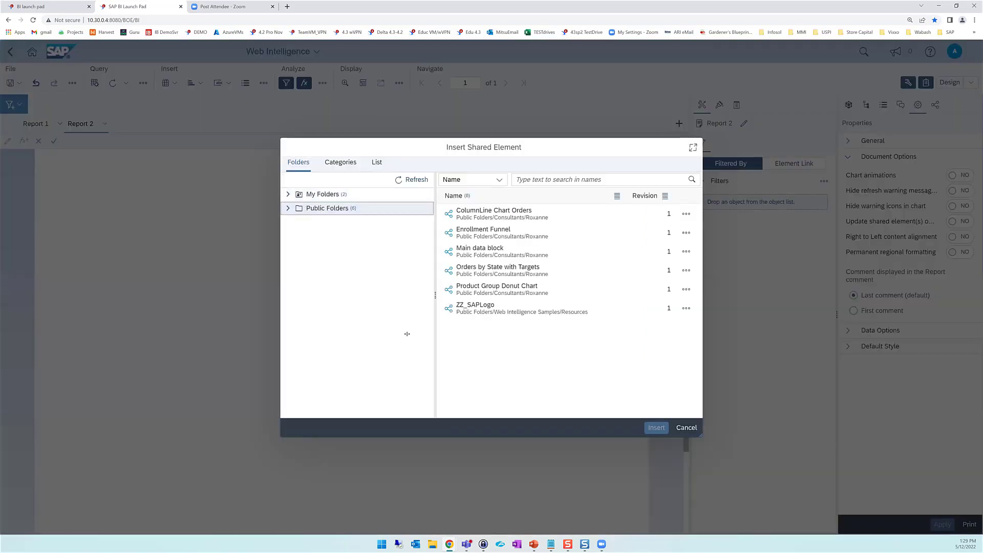
click(529, 270)
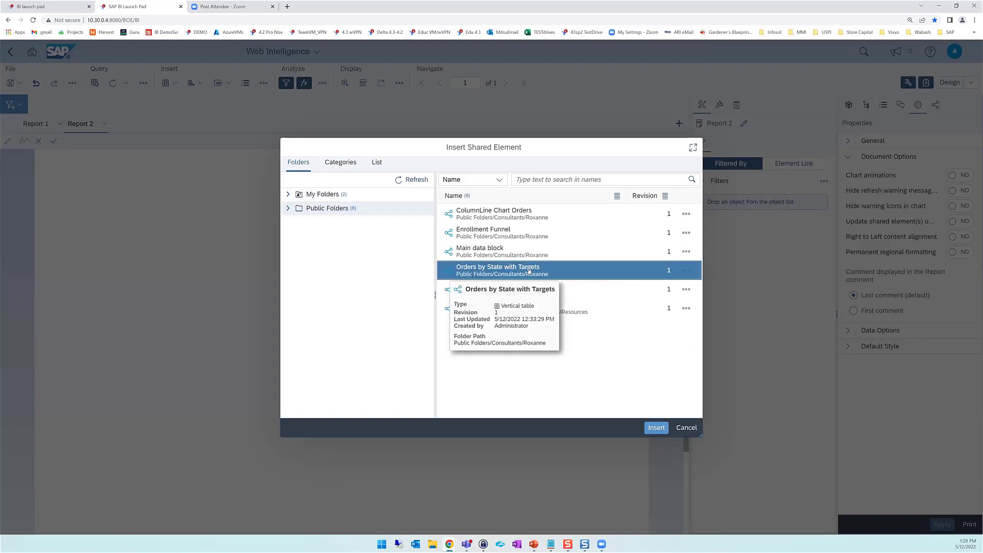
click(656, 428)
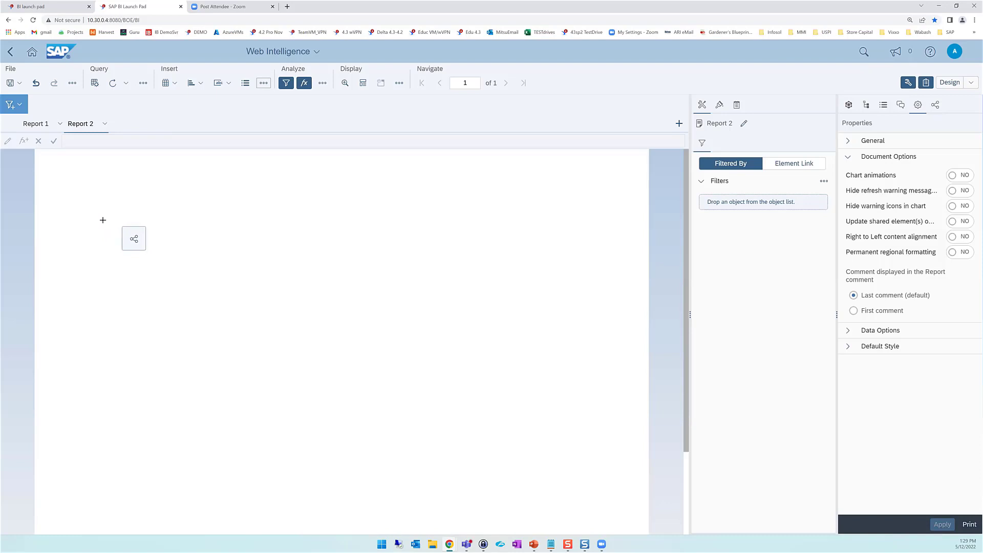
click(121, 233)
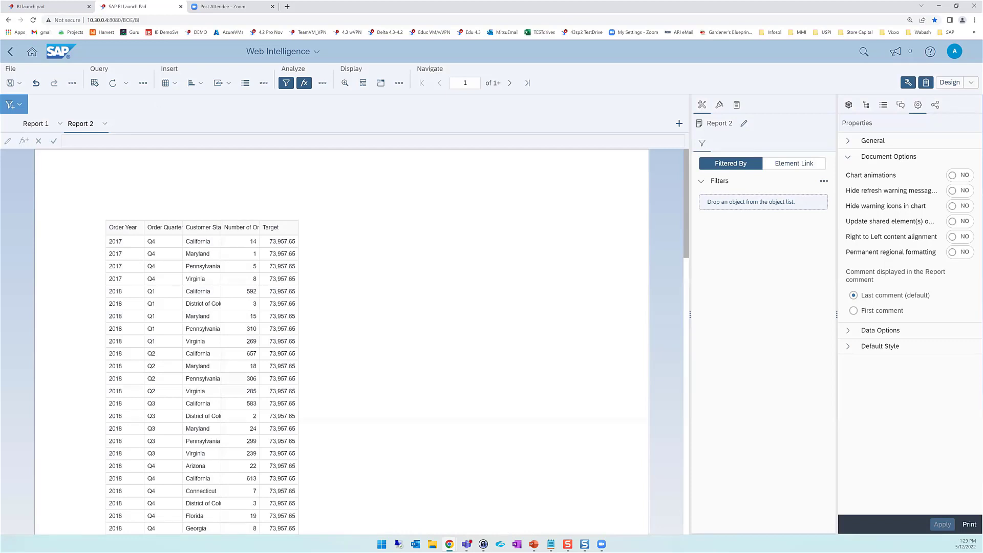
Step: Examine the Orders, Query 1 and Target queries in the Query Panel, and close it without changes
click(95, 83)
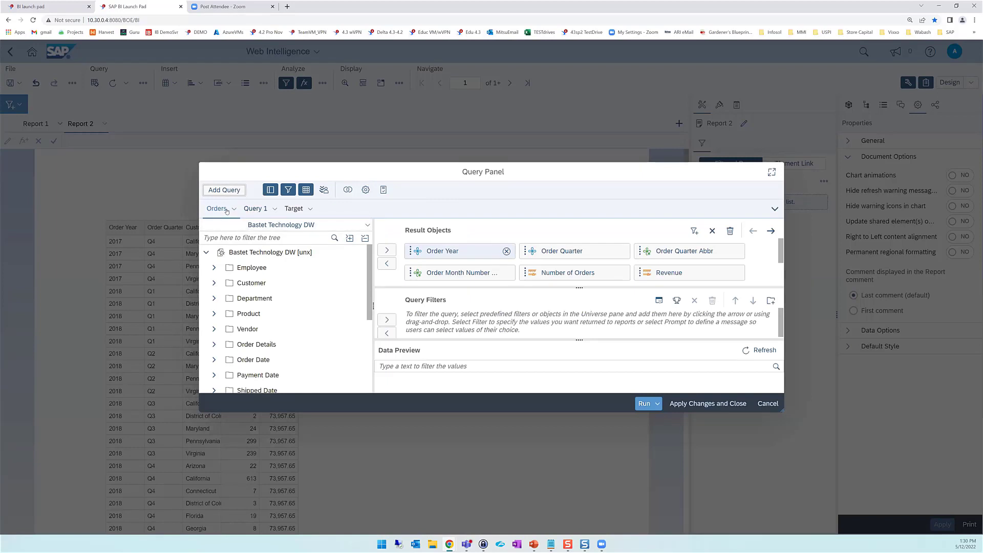
click(262, 210)
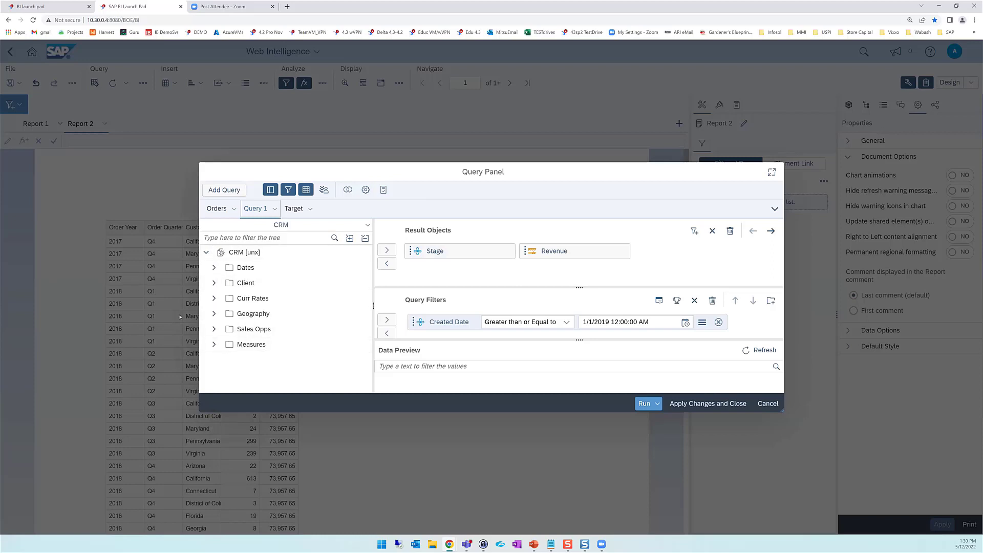
click(294, 209)
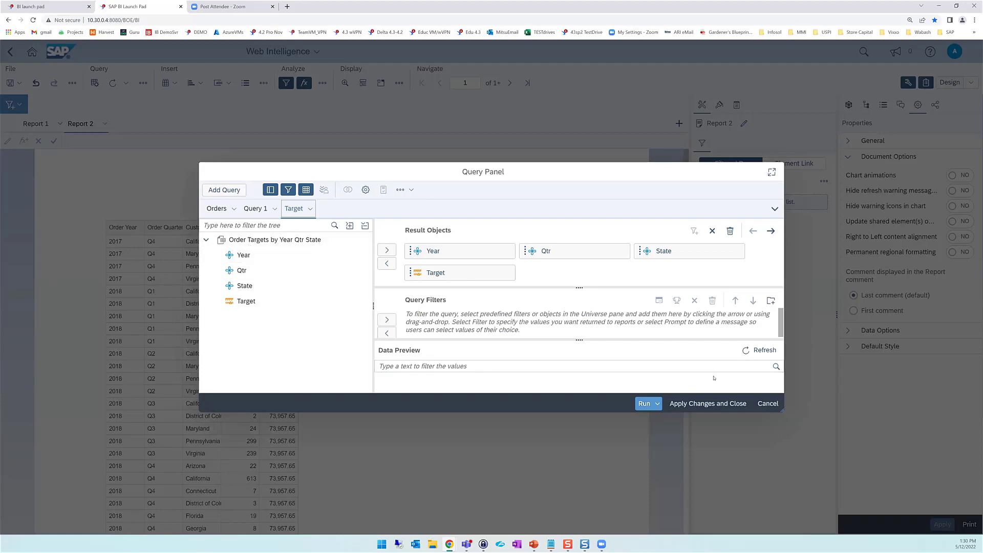
click(768, 404)
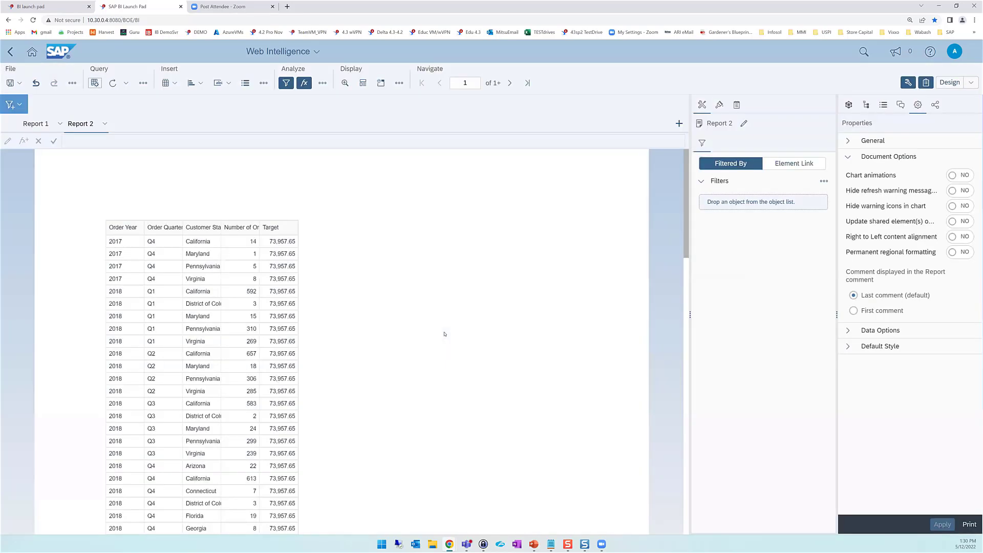
Step: Switch to the other BI launch pad browser tab and bring up the demo1 document
click(284, 242)
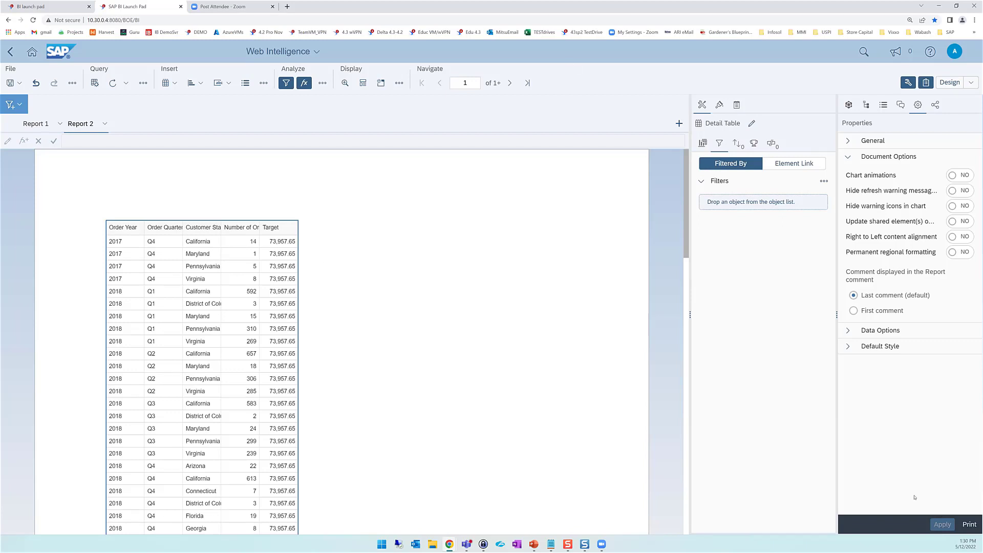
click(36, 82)
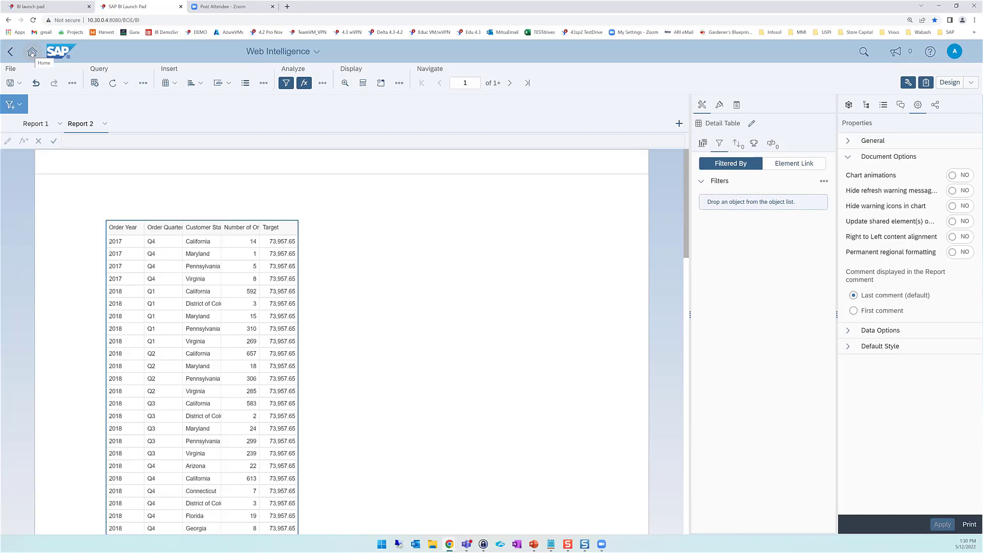
click(30, 6)
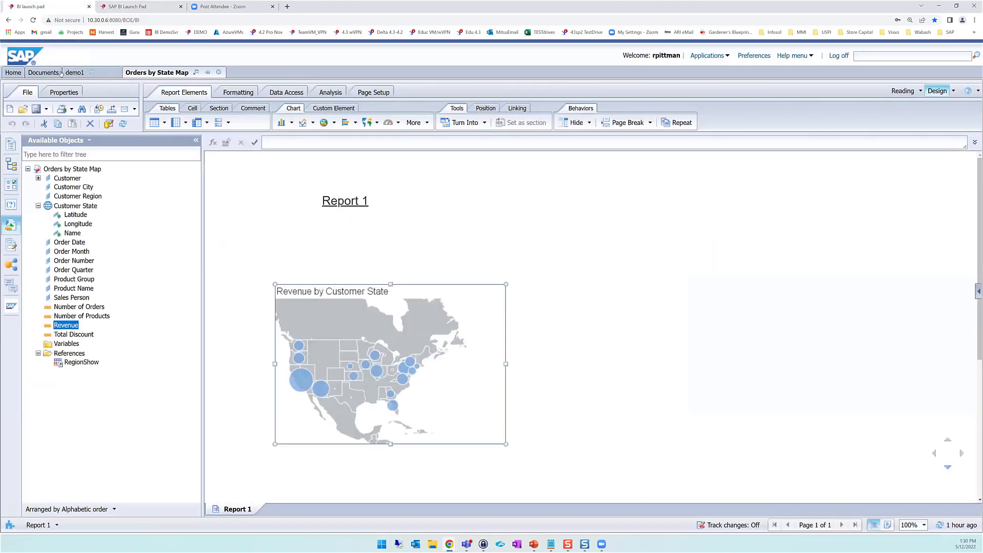
click(75, 73)
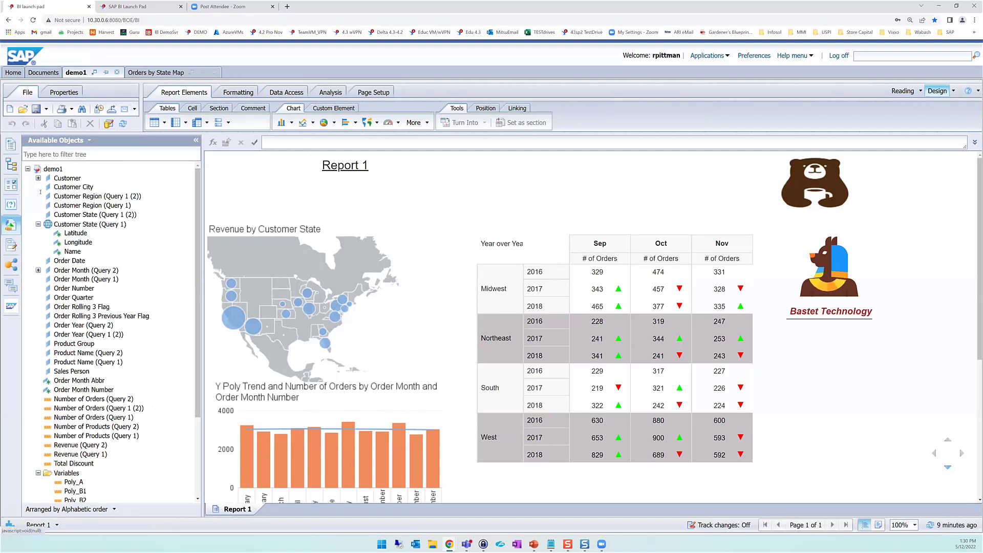
Step: Insert the Buttons shared element from My Favorites between the revenue map and the Year over Year table, and select its first button cell
click(11, 264)
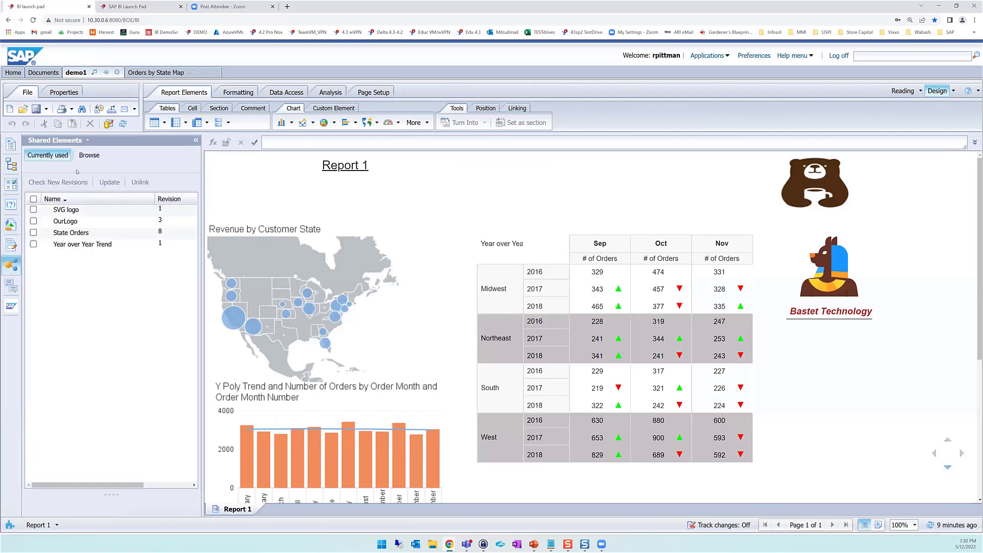
click(90, 155)
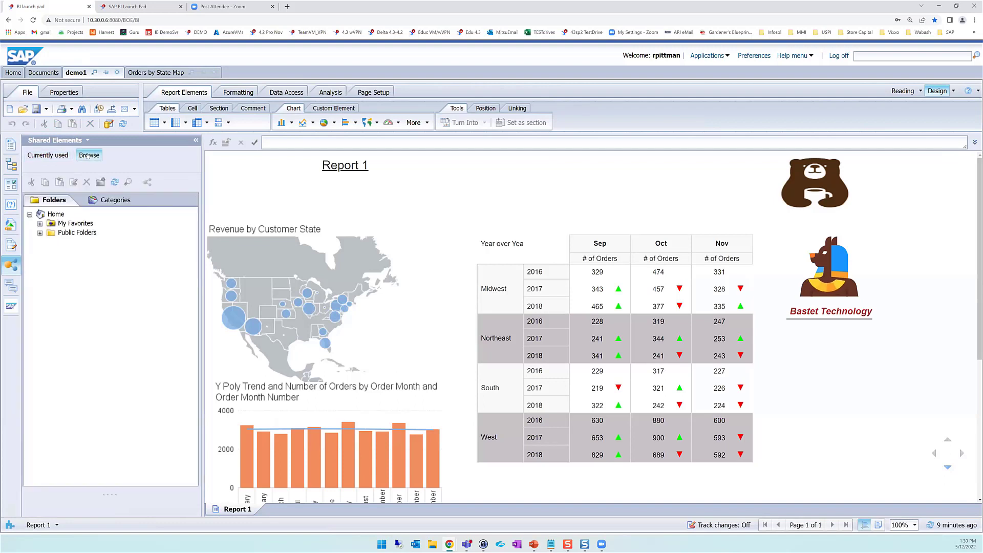
click(40, 224)
click(74, 243)
drag(416, 240, 442, 193)
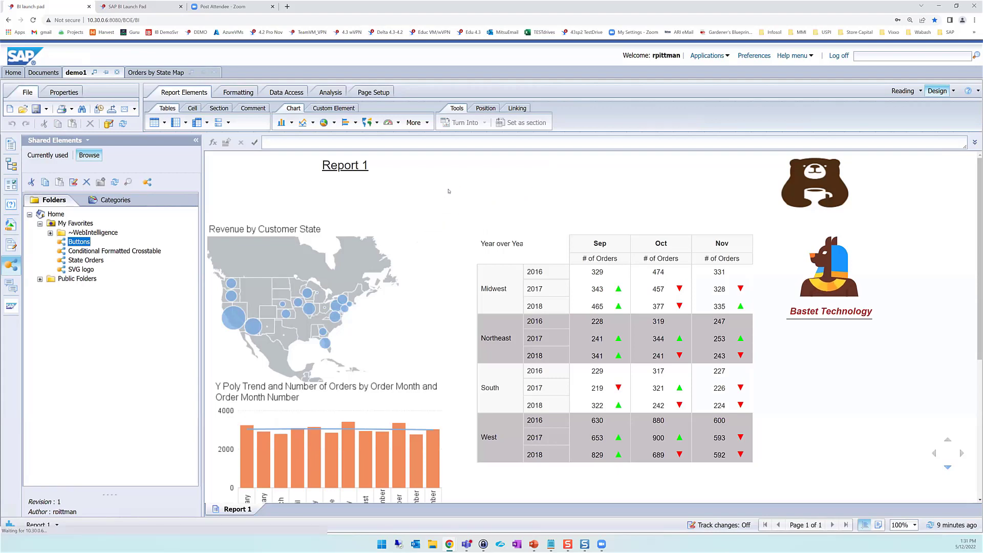
drag(511, 191, 464, 219)
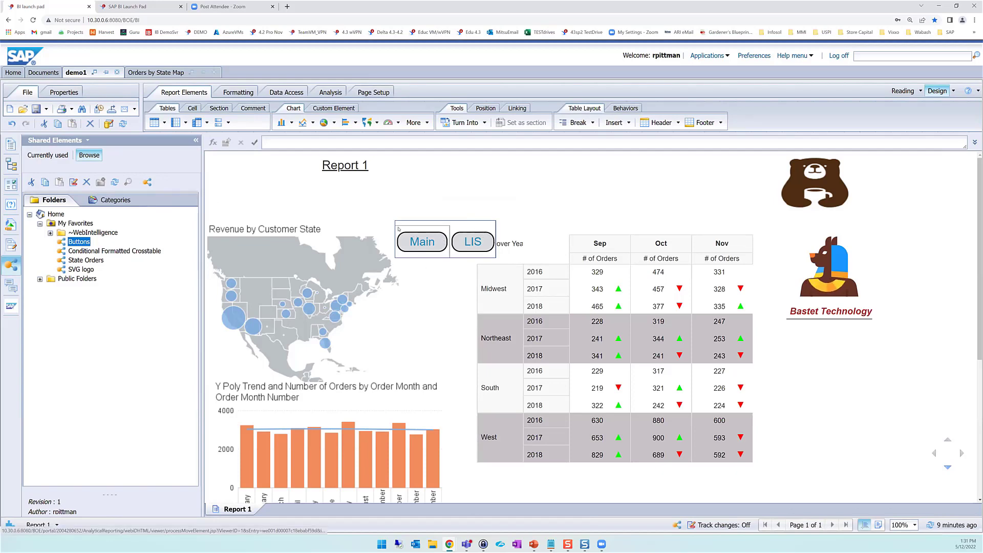
click(434, 231)
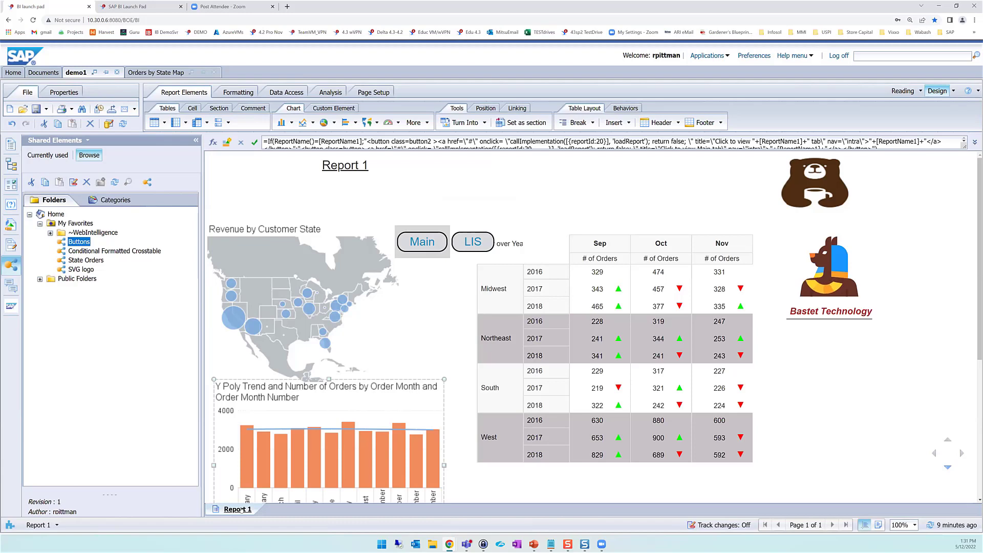
Step: Rename Report 1 as Orders
double_click(242, 509)
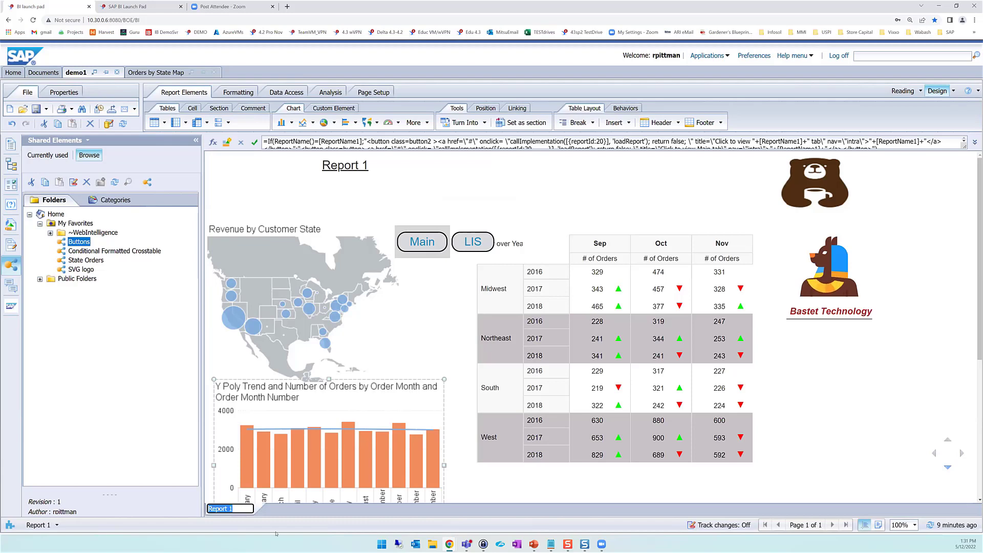
text(Orders)
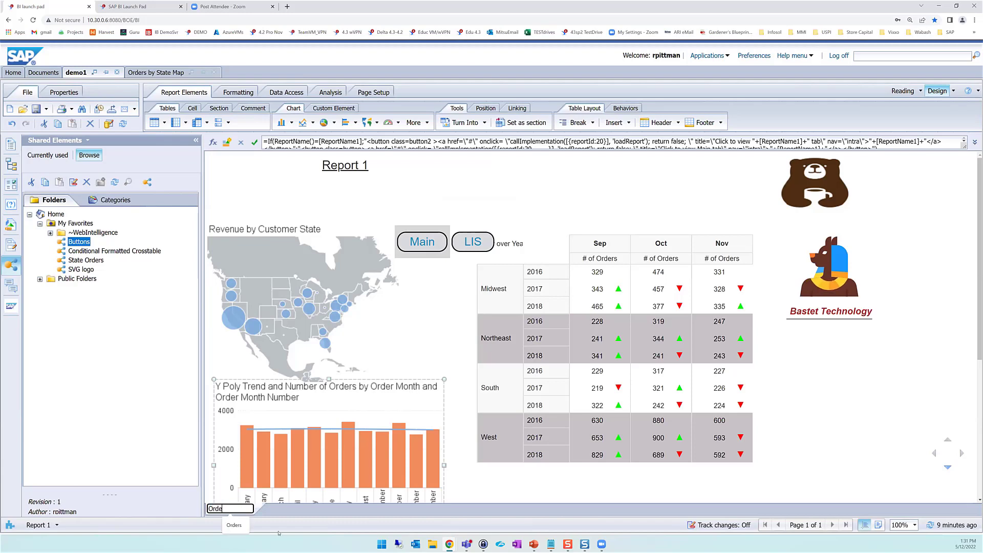
key(Return)
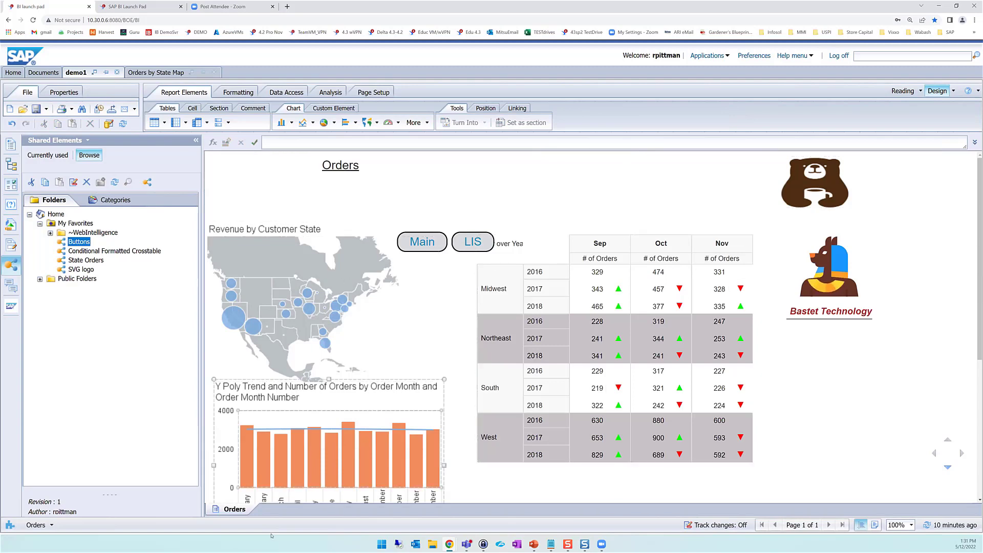
Step: Add a second report to the demo1 document and name it Data
right_click(234, 509)
click(292, 427)
right_click(292, 510)
click(320, 473)
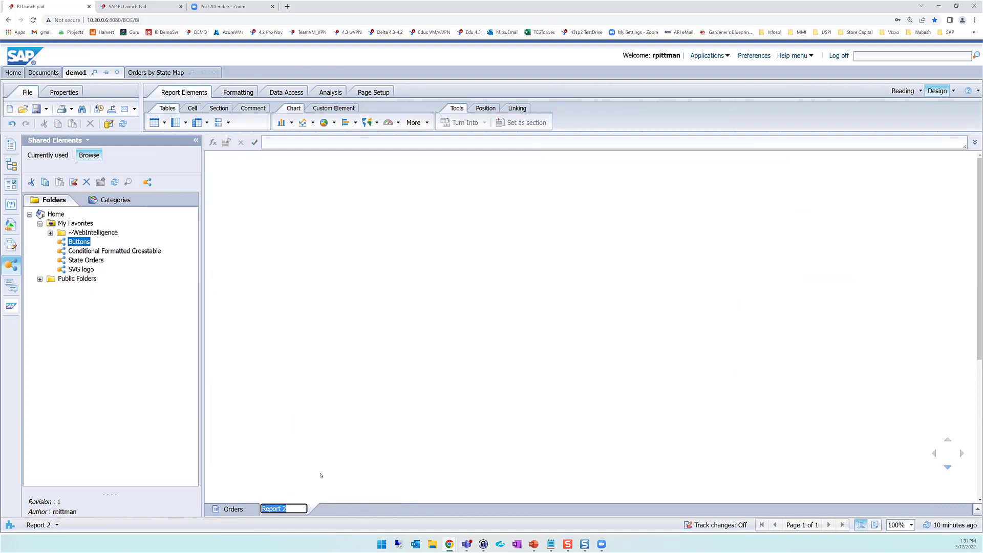
text(Data)
key(Return)
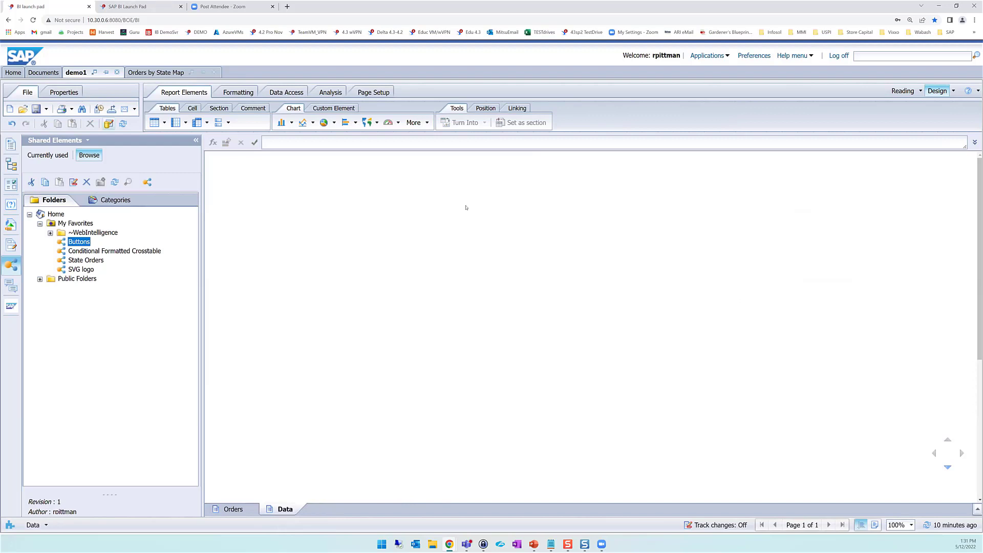
Step: Insert a blank table in the Data report and enter tab1 and tab2 in its first two body cells
click(154, 123)
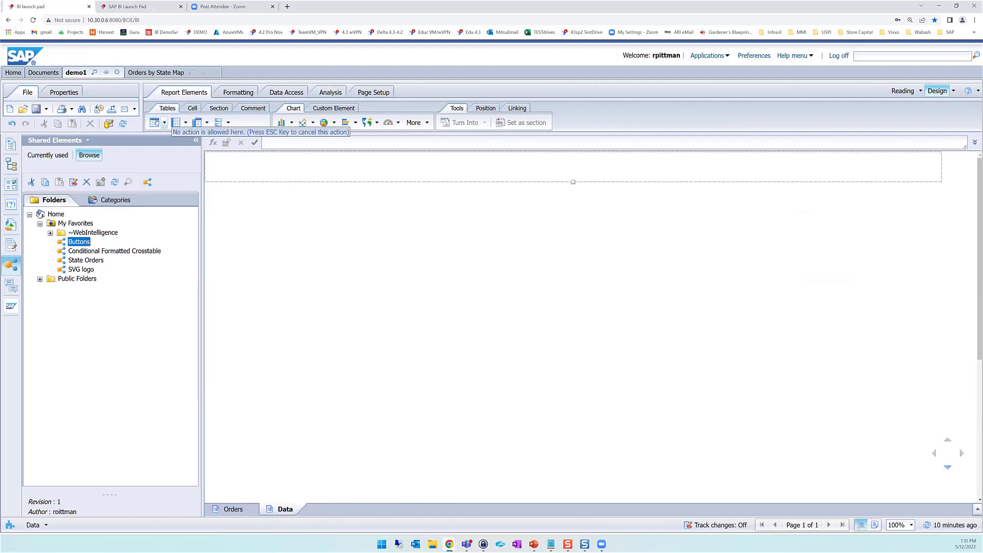
click(365, 221)
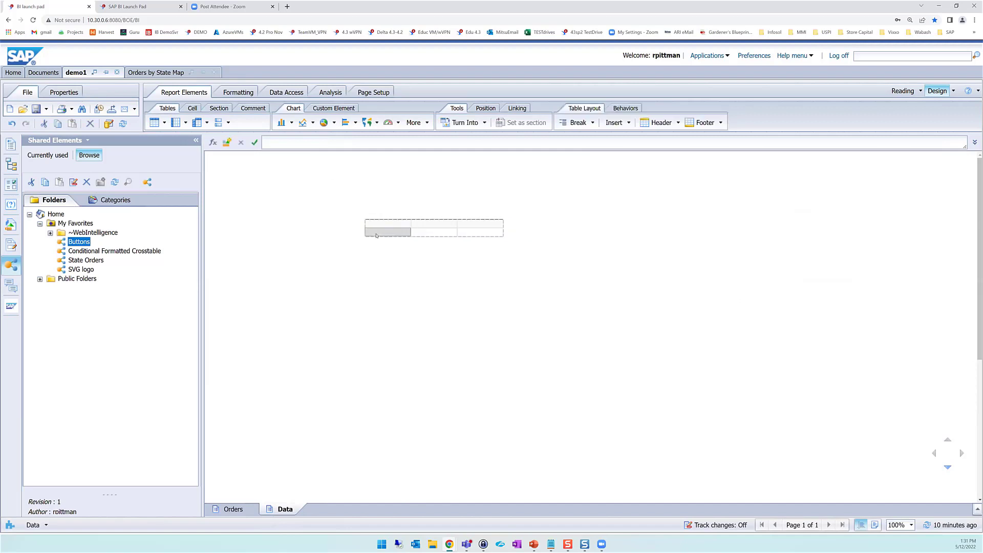
click(322, 144)
text(tab1)
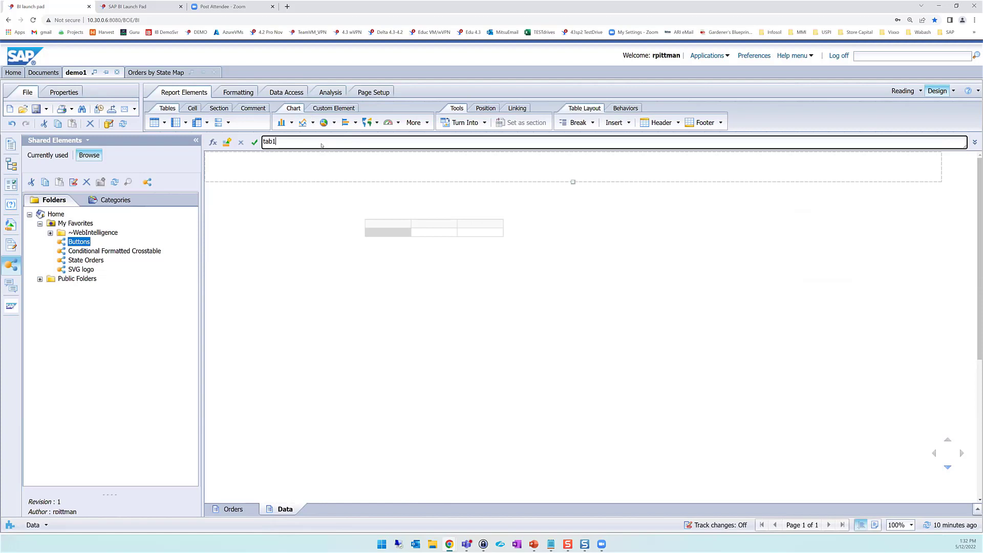
key(Return)
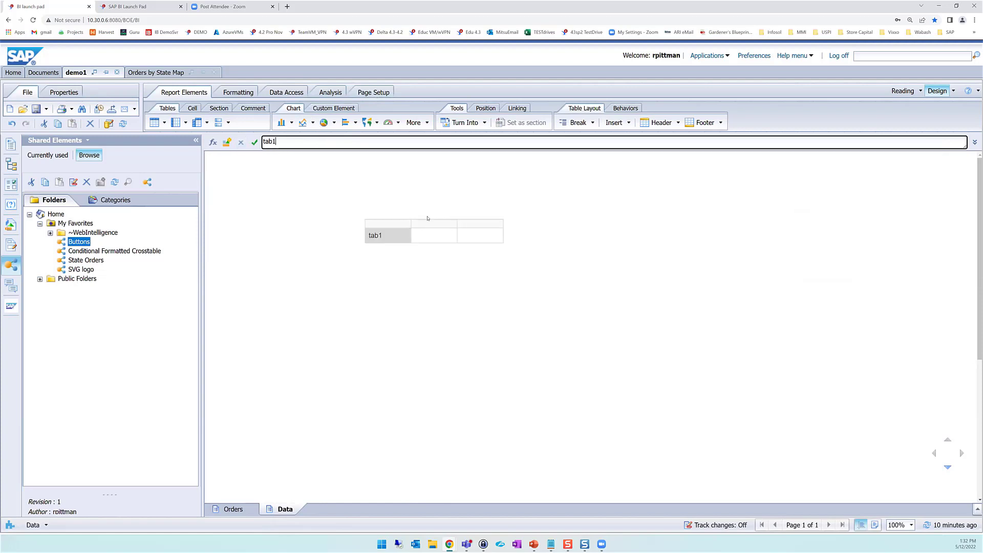
click(440, 236)
click(307, 143)
text(tab2)
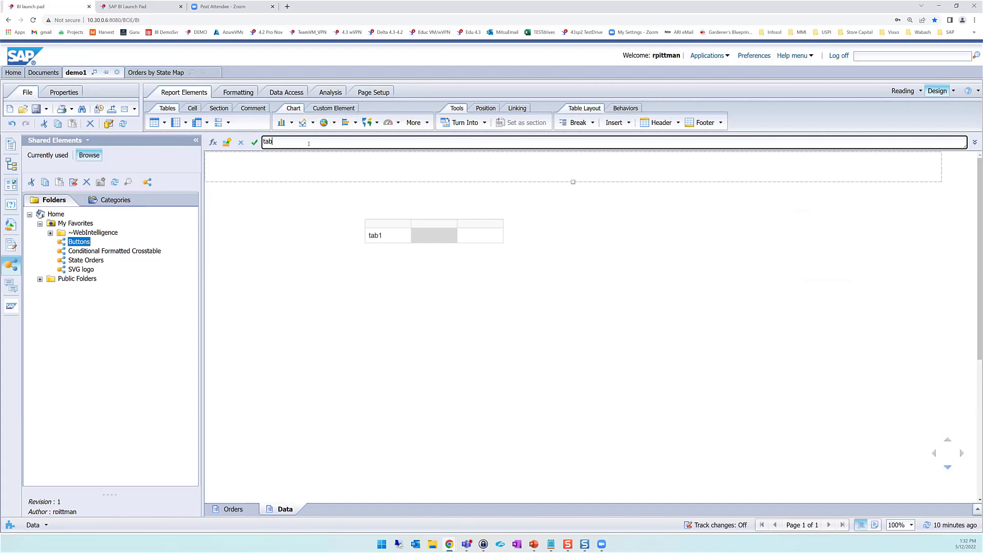
key(Return)
Step: Add an intra-document link from the tab2 cell to the Data report
click(436, 237)
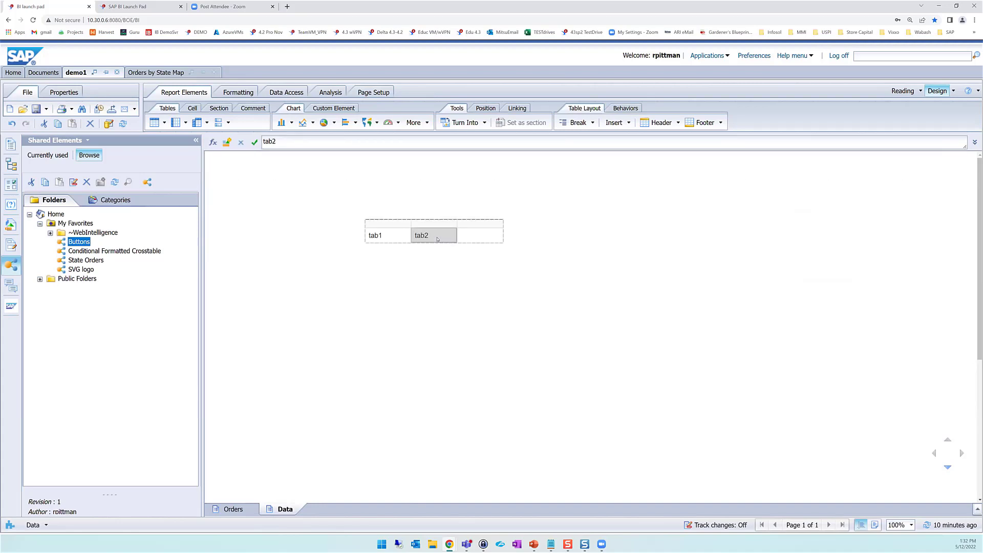
right_click(437, 239)
mouse_move(474, 238)
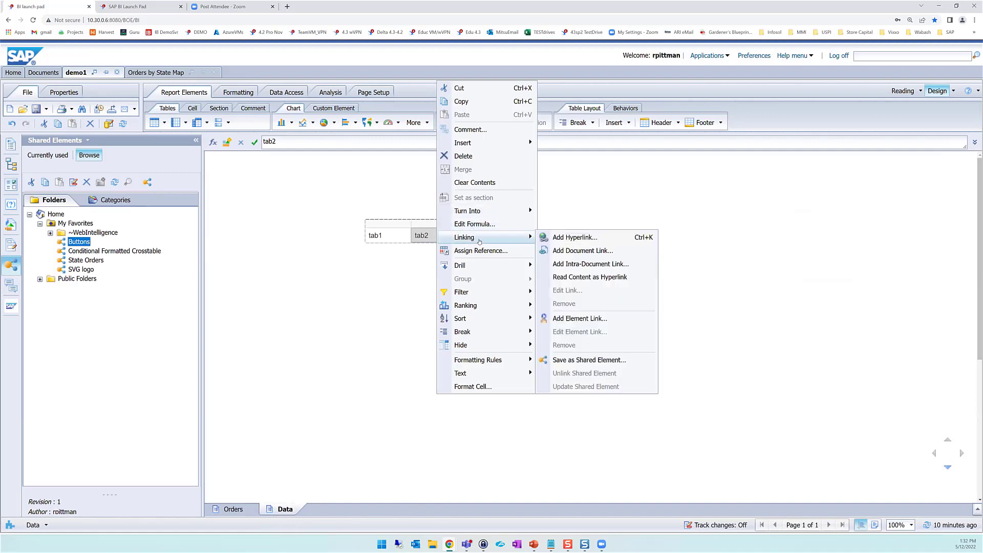
click(595, 265)
click(545, 224)
click(518, 254)
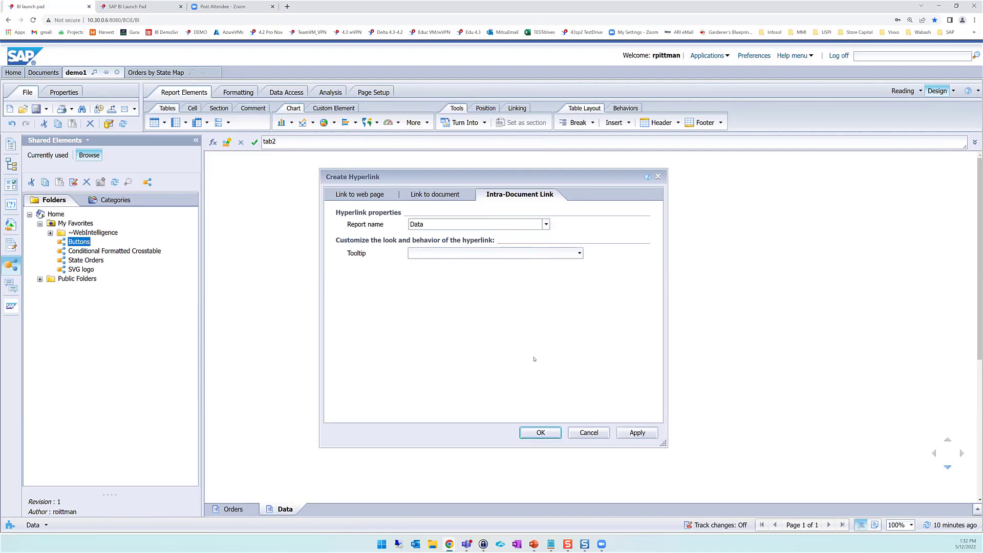
click(534, 432)
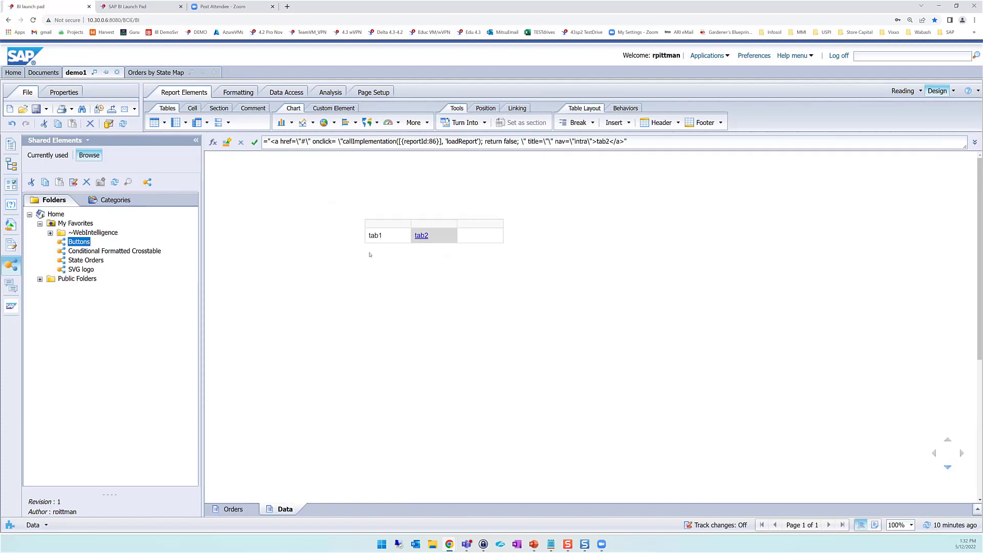
Step: Add an intra-document link from the tab1 cell to the Orders report
right_click(379, 236)
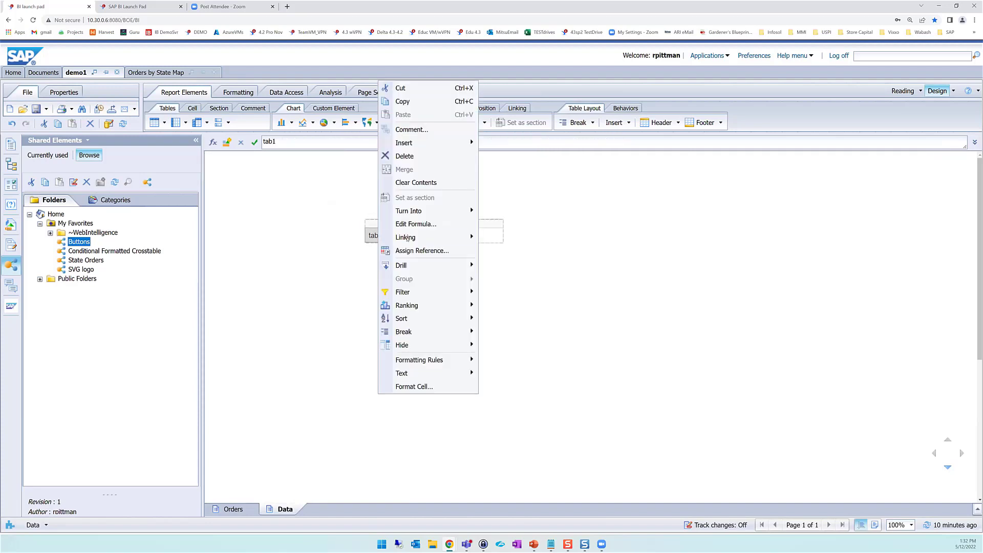
mouse_move(404, 237)
click(507, 264)
click(545, 224)
click(514, 236)
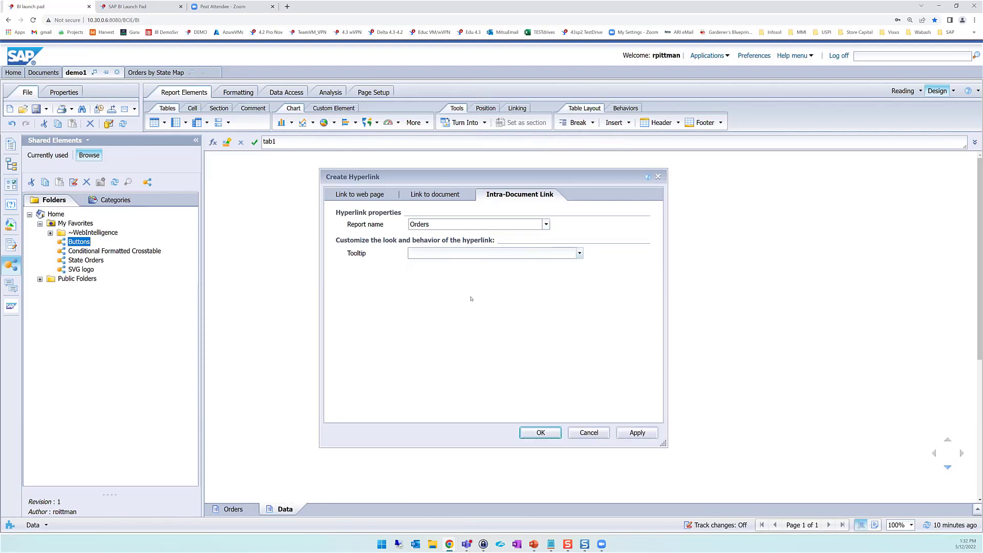
click(540, 433)
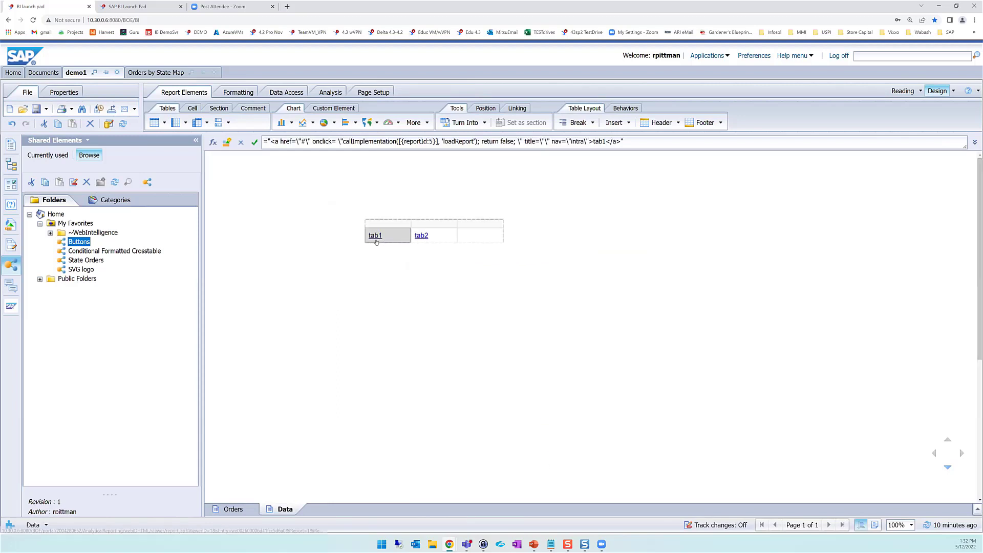
click(434, 169)
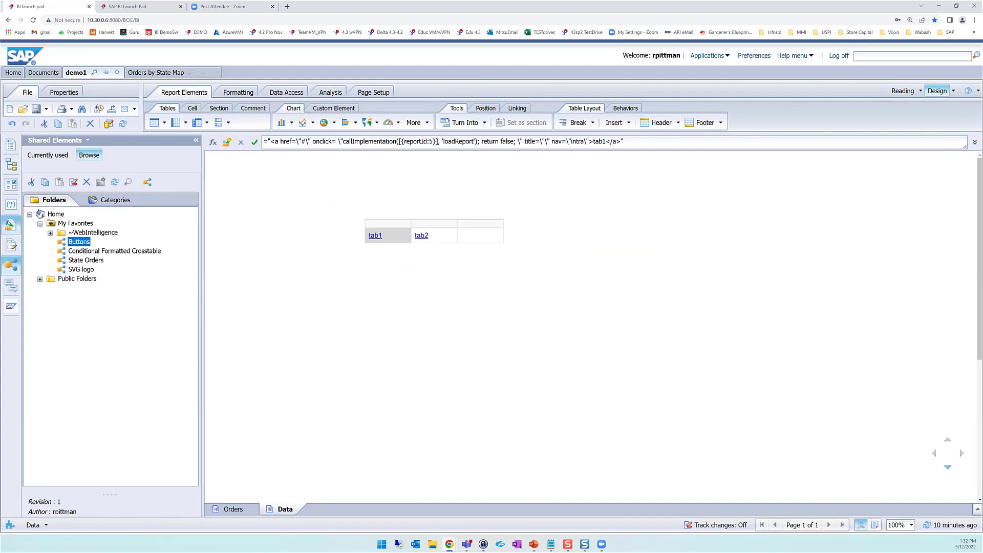
Step: Edit the ReportName1 variable so that its formula is ="Orders"
click(11, 224)
scroll(100, 455, down, 5)
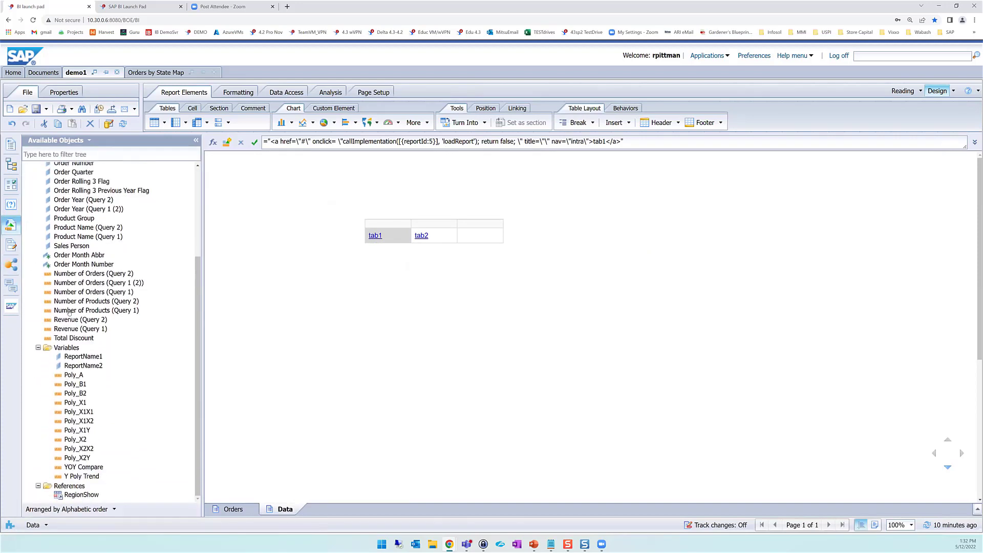
click(83, 357)
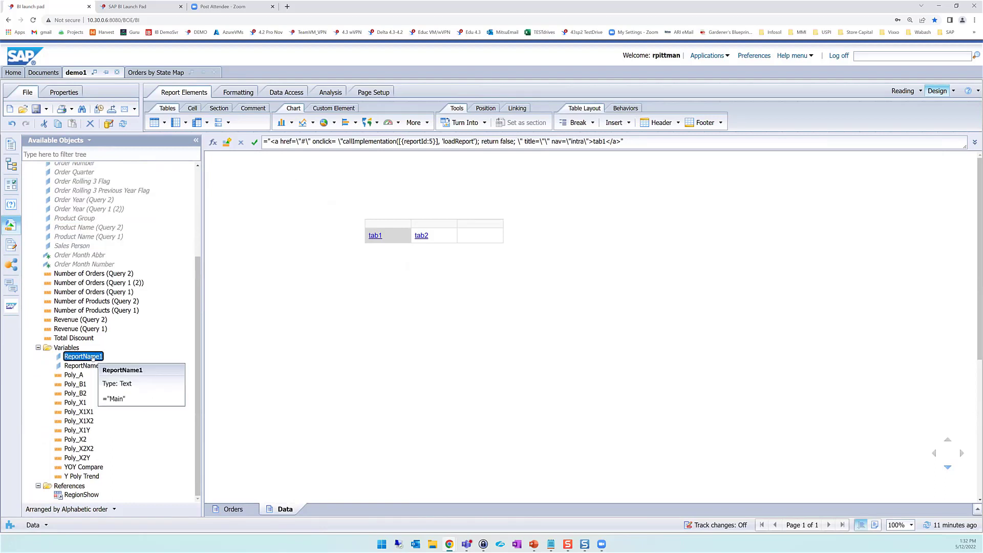
double_click(82, 356)
drag(362, 277, 349, 277)
text(Orders)
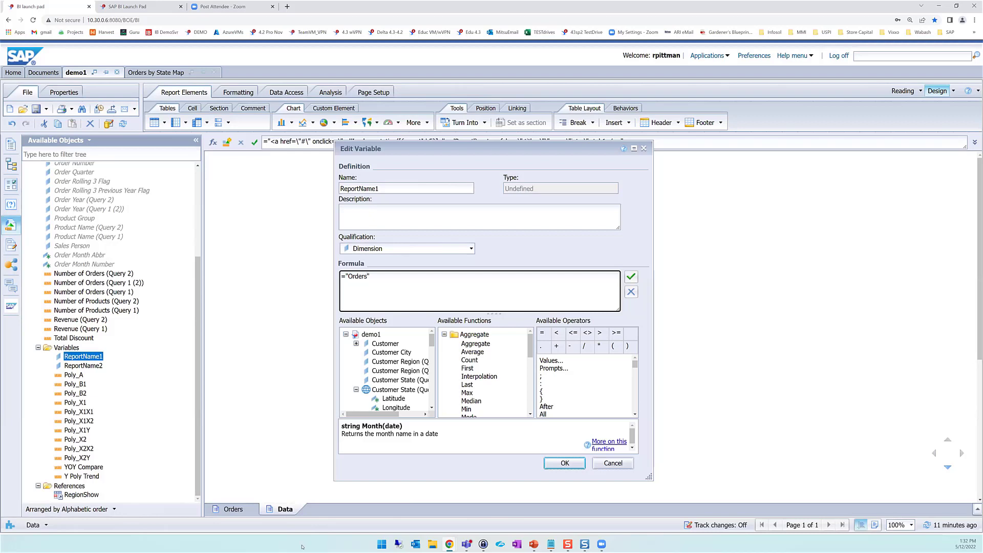
click(564, 463)
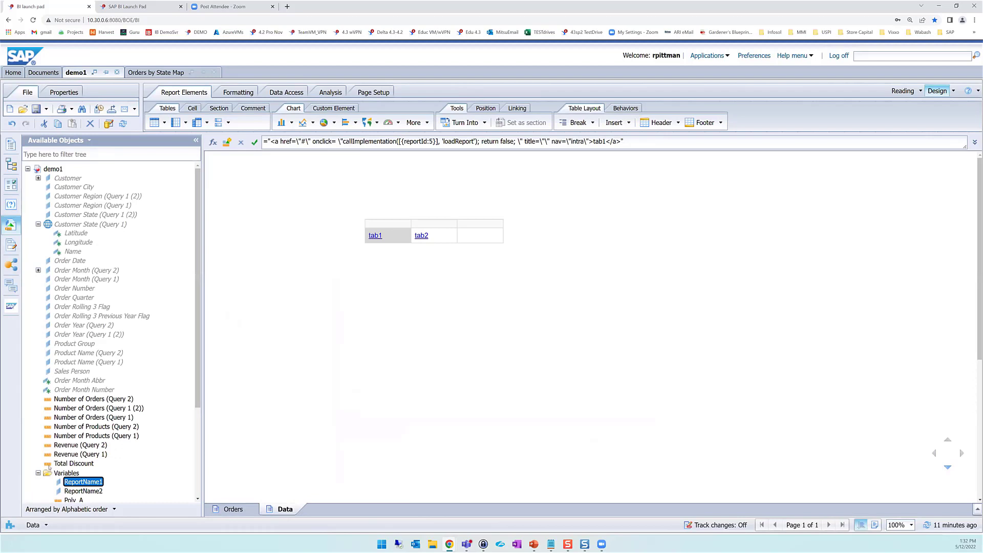
Step: Set the ReportName2 variable's formula to ="Data" and return to the Orders report
click(97, 491)
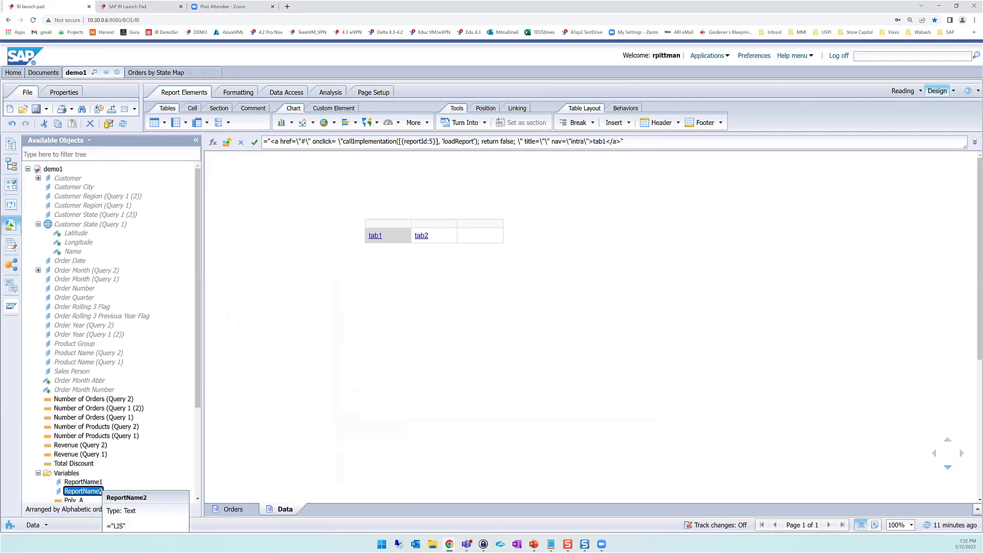
double_click(97, 491)
click(367, 309)
key(Left)
key(shift+Left)
key(shift+Left)
key(shift+Left)
text(Data)
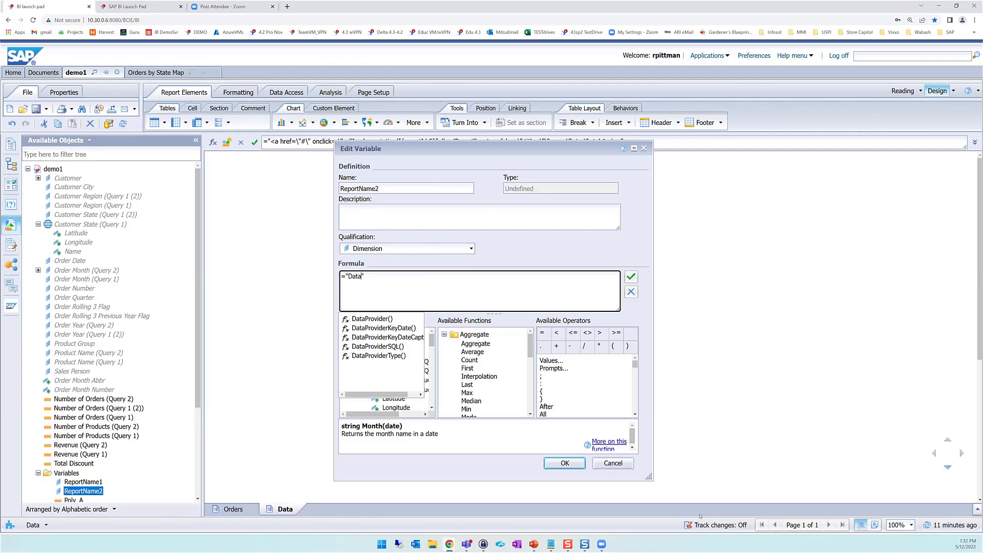
click(564, 463)
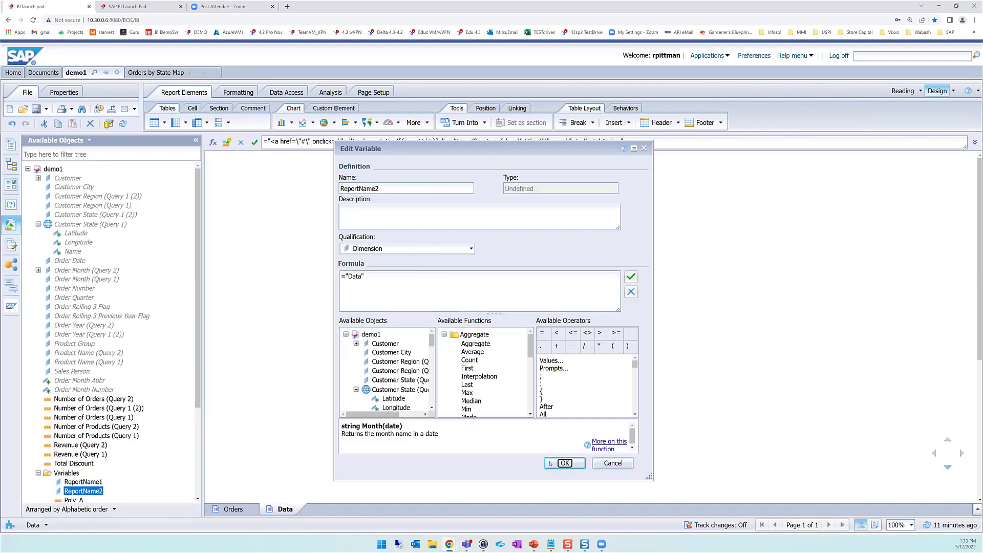
click(233, 508)
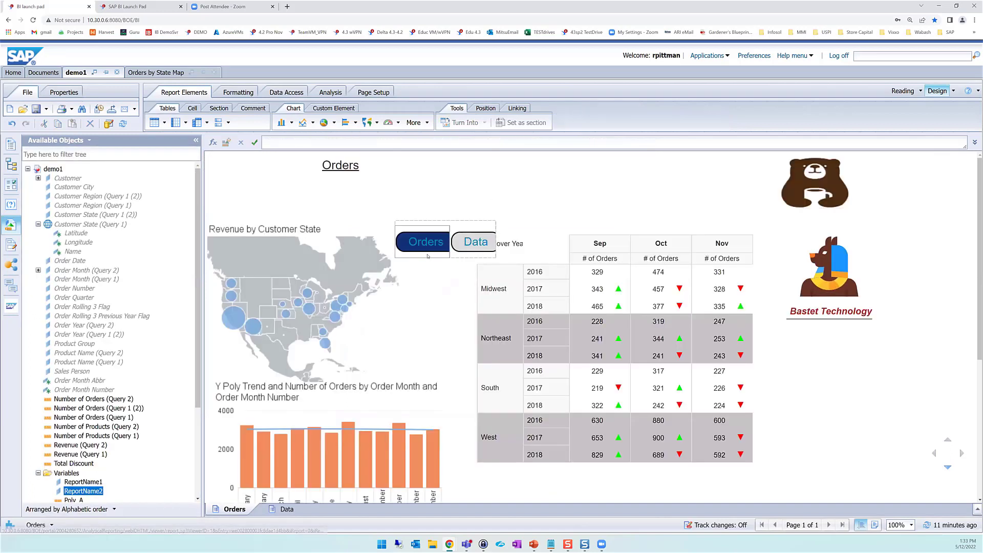
Step: Try to set the first report ID in the Orders button's formula to 5 and clear the second report ID
click(438, 244)
click(475, 154)
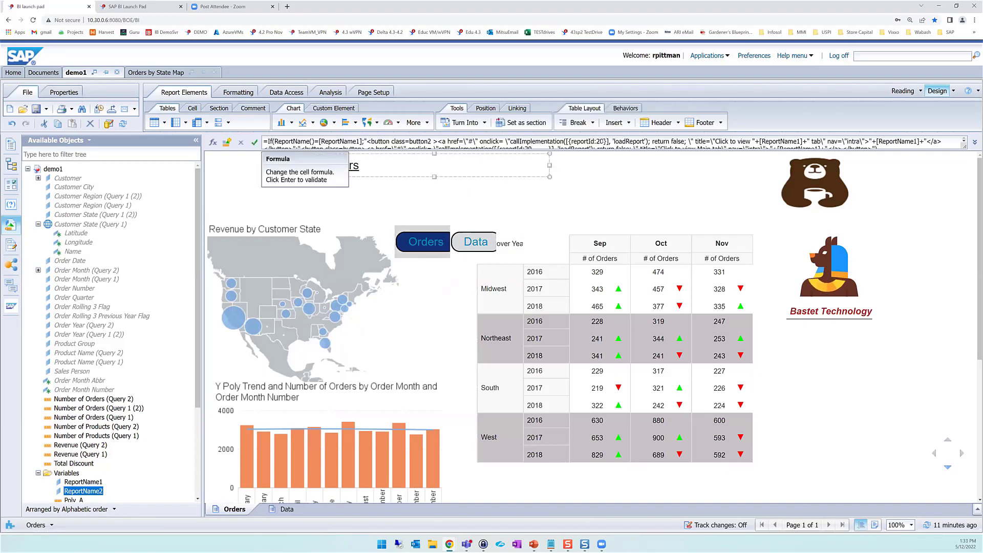
click(266, 143)
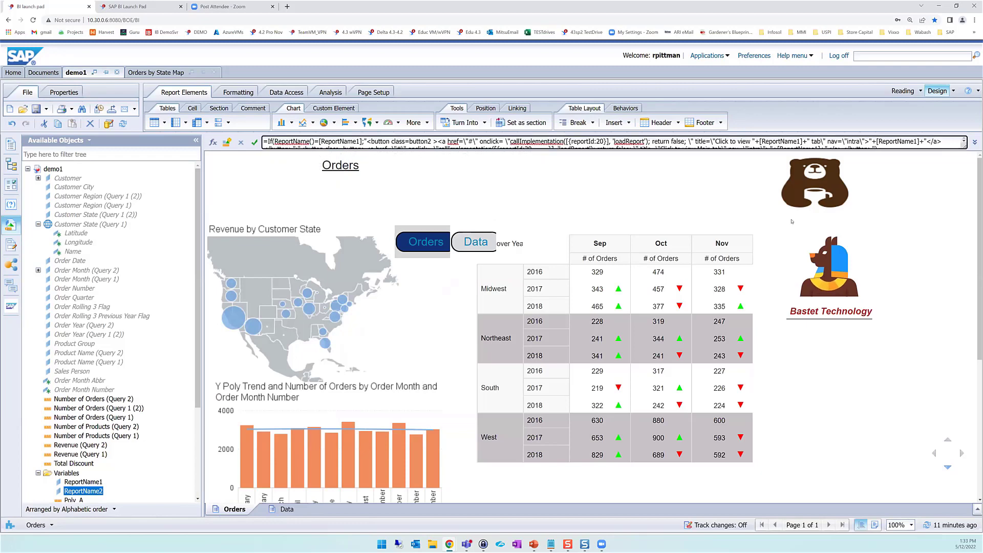
key(BackSpace)
key(BackSpace)
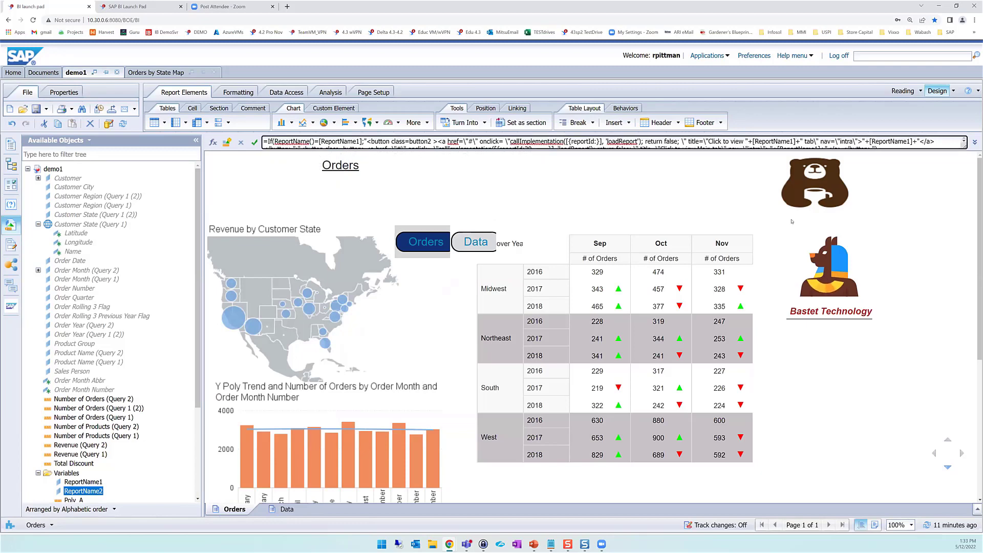
text(5)
key(Down)
key(Left)
key(Left)
key(Left)
key(Left)
key(Left)
key(Left)
key(Left)
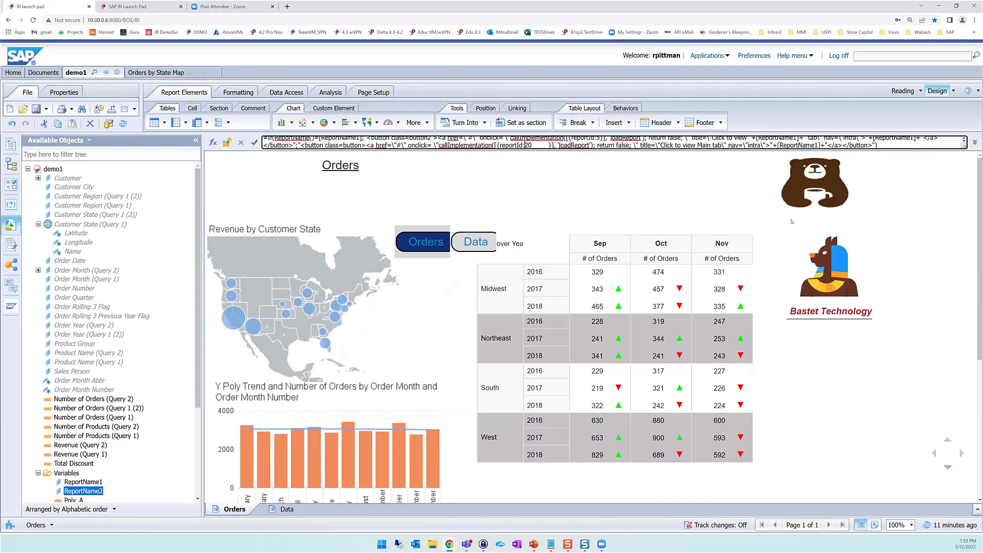
key(BackSpace)
key(BackSpace)
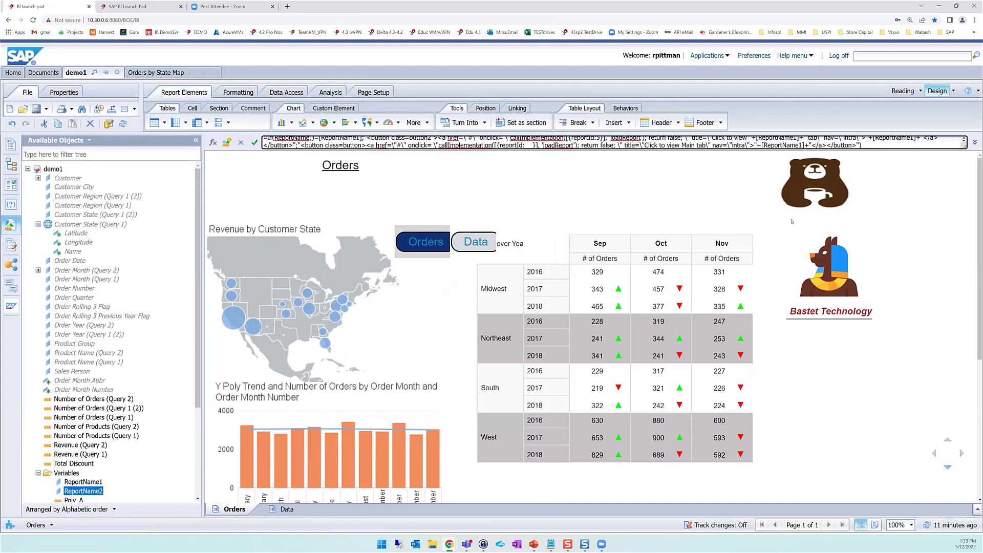
Step: Set both report IDs in the Data button's formula to 86 and test navigating to the Data report and back
click(463, 231)
click(435, 165)
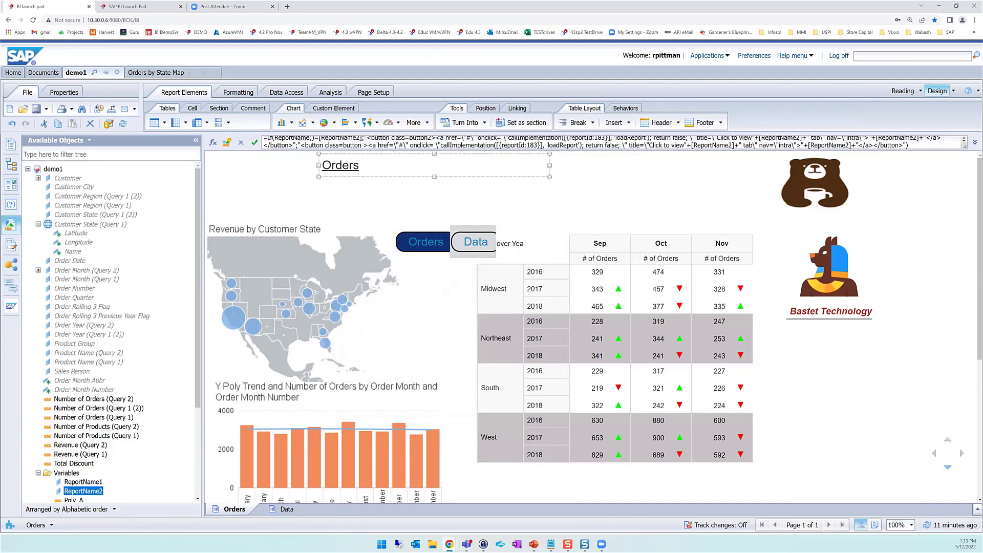
click(537, 145)
key(BackSpace)
key(BackSpace)
key(BackSpace)
text(86)
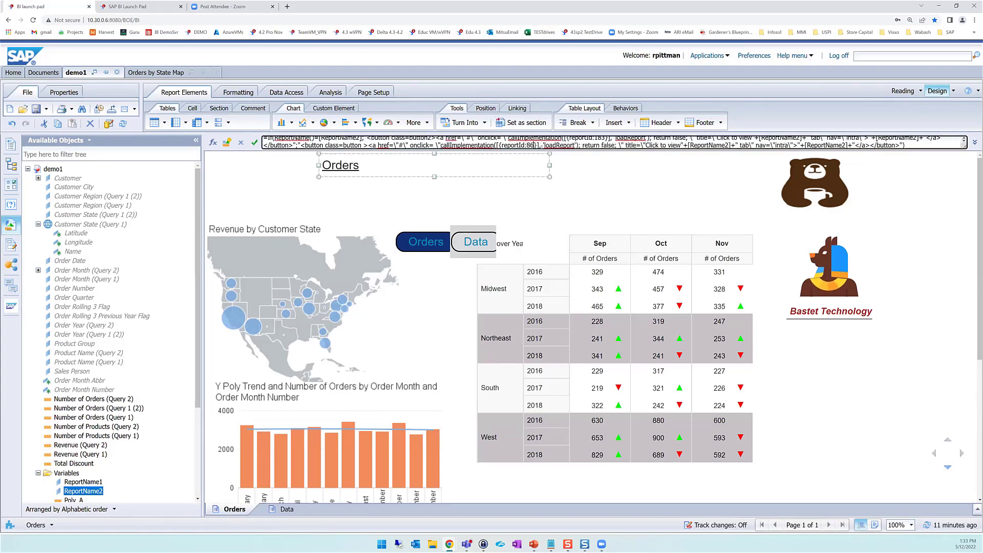
key(Up)
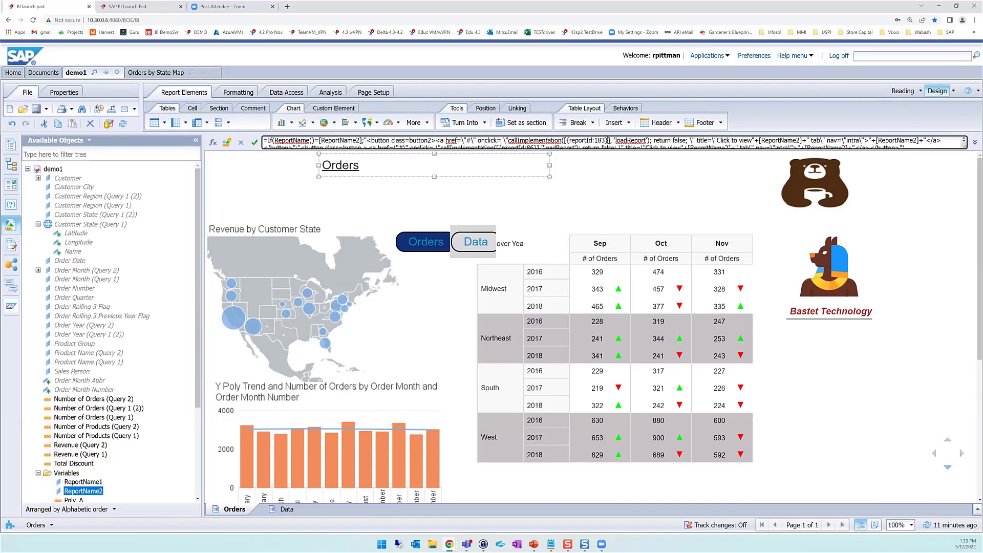
key(BackSpace)
key(BackSpace)
key(BackSpace)
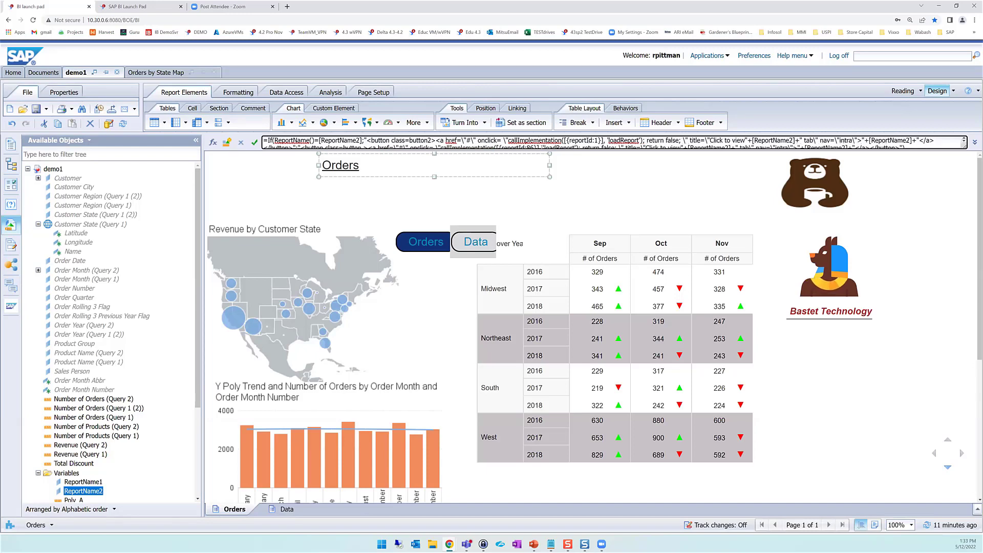
text(6)
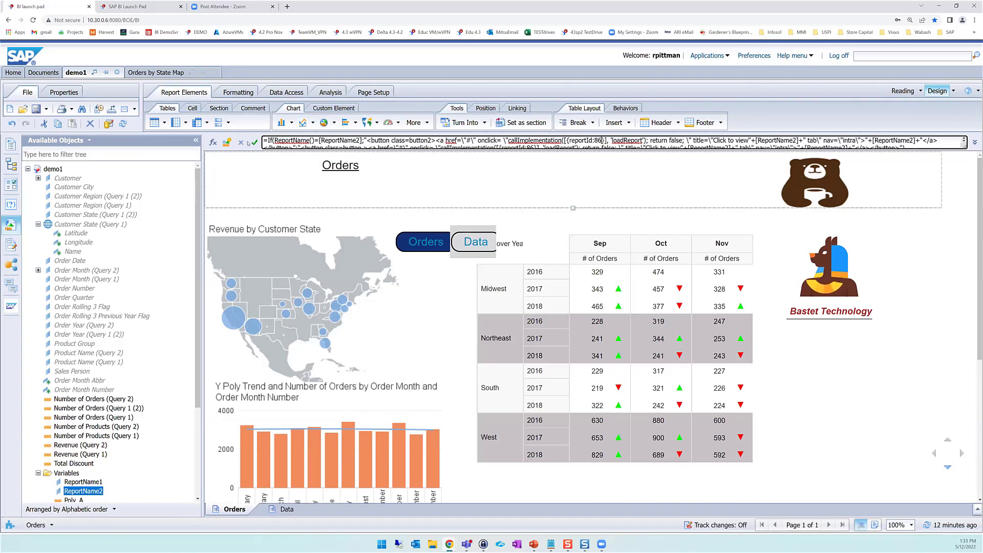
click(254, 142)
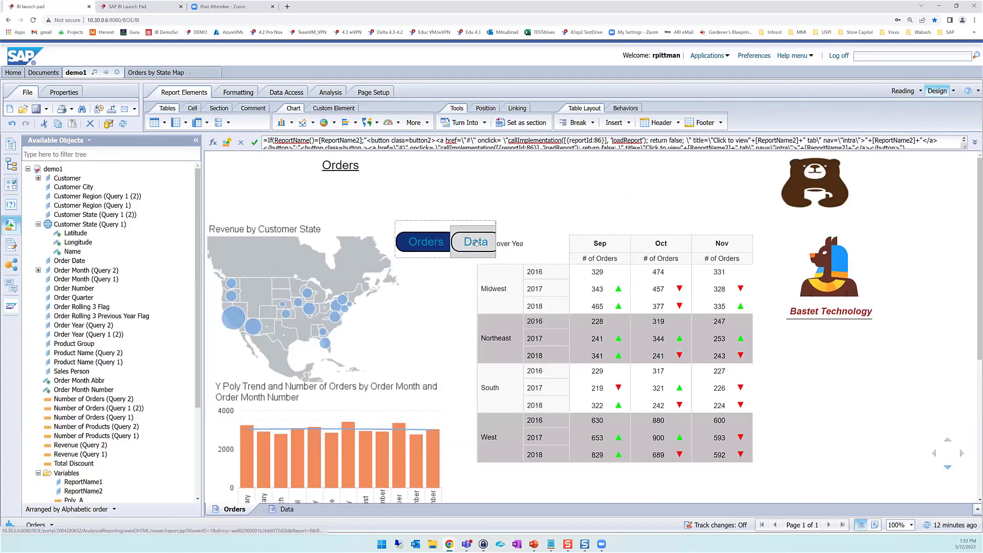
click(476, 242)
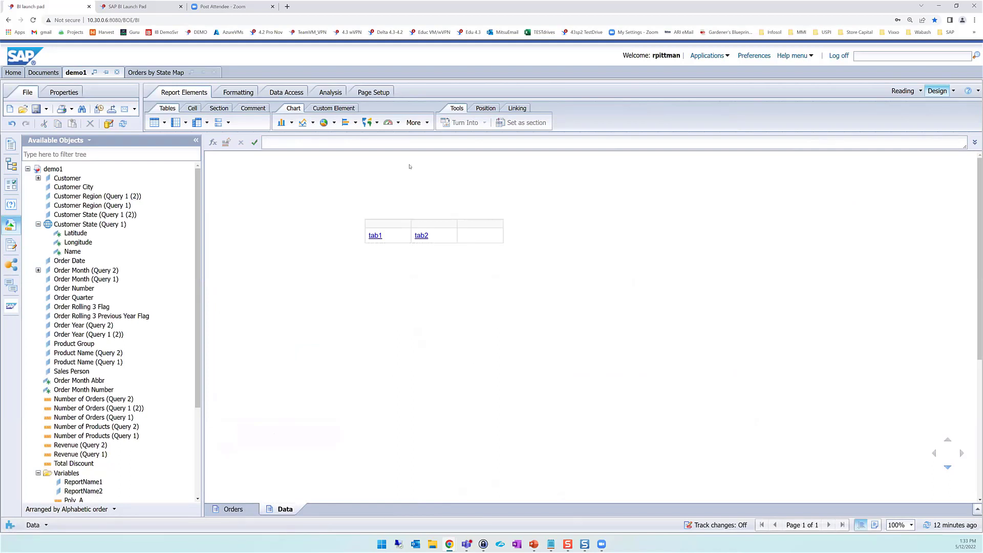
click(375, 235)
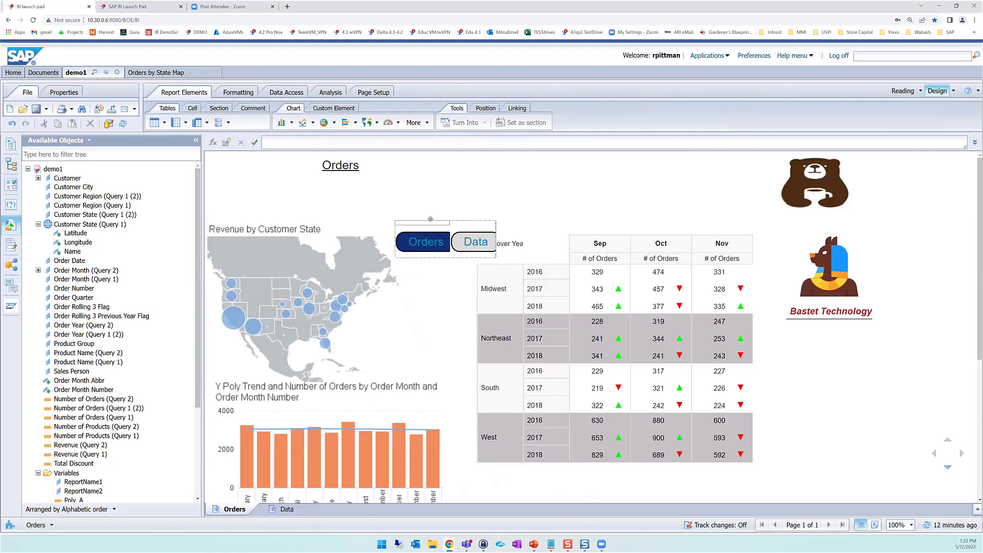
Step: Copy the Orders report's navigation button table into the Data report and delete the old tab1/tab2 link table there
click(430, 220)
right_click(430, 220)
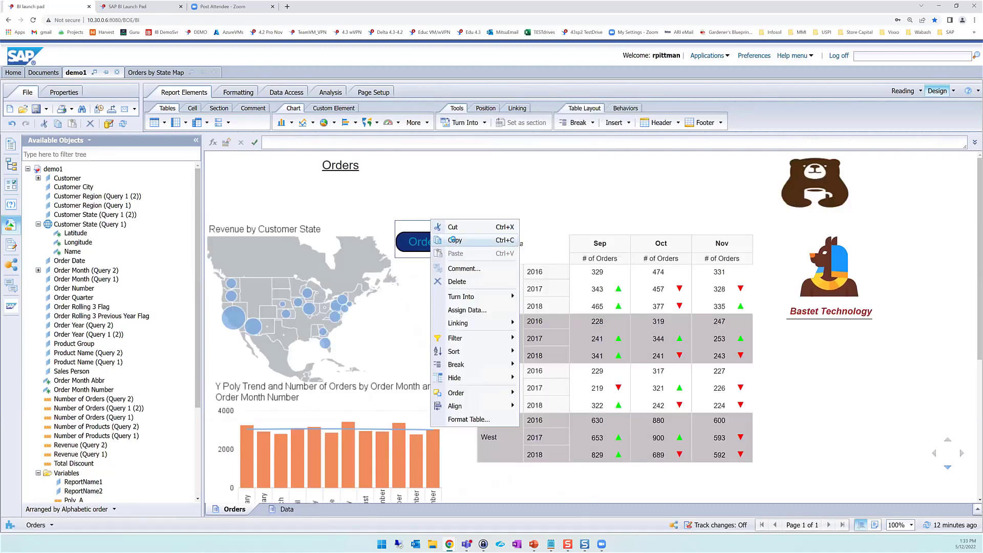
click(454, 241)
click(285, 508)
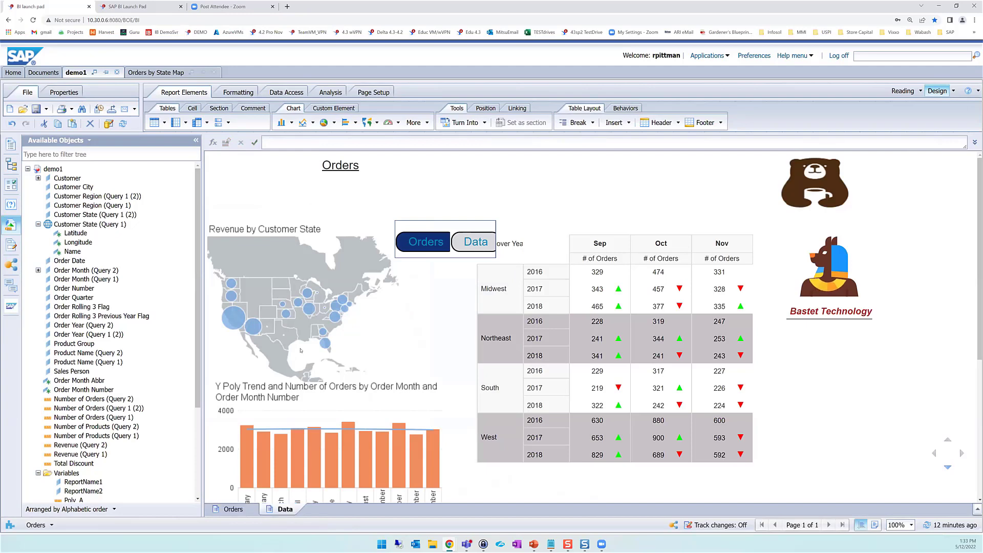
right_click(238, 199)
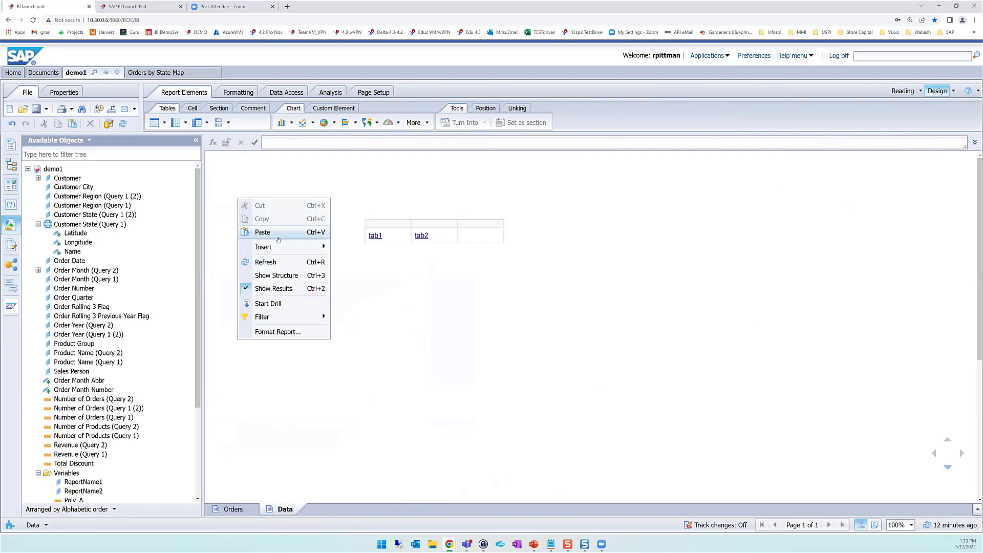
click(247, 230)
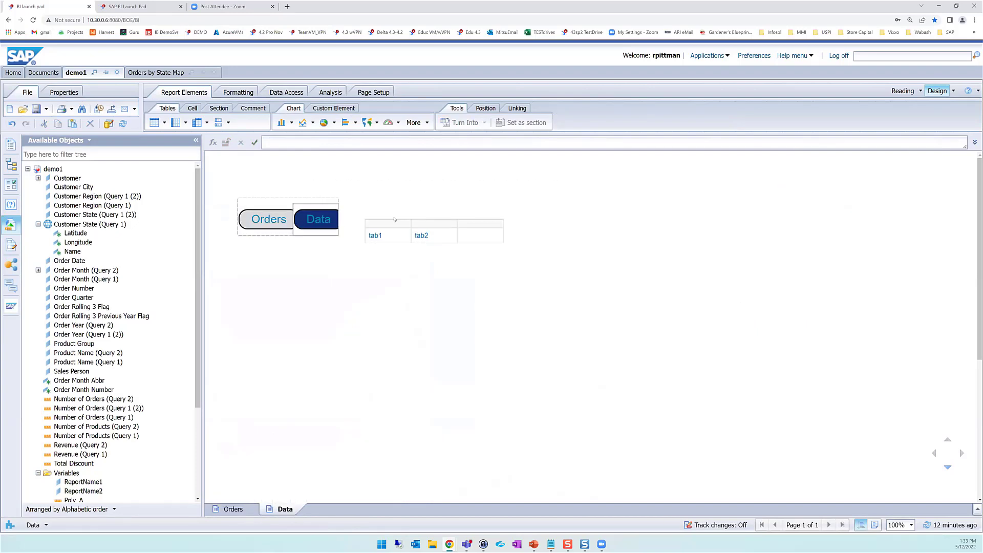
click(447, 217)
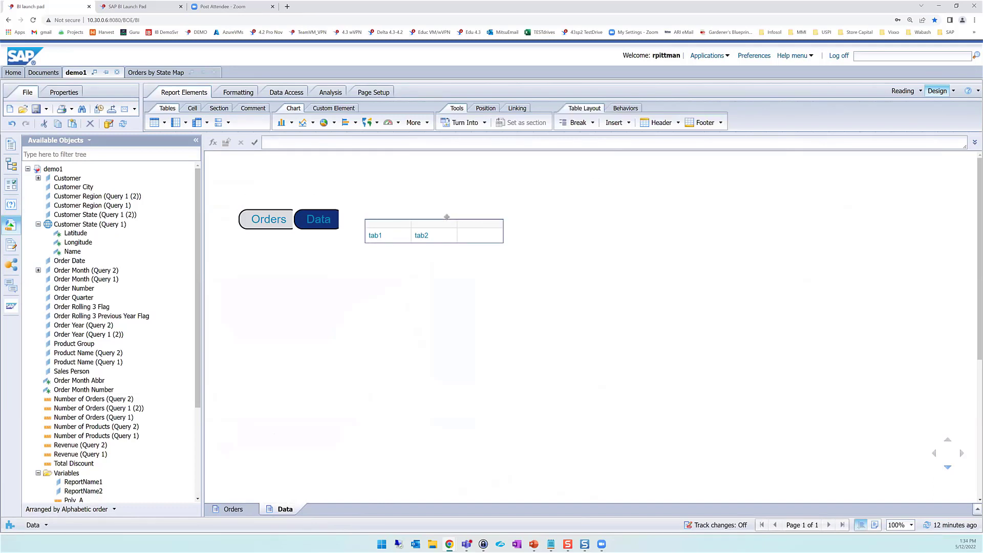
key(Delete)
Step: Widen the Data and Orders cells of the pasted button table in the Data report so both buttons fit
click(331, 208)
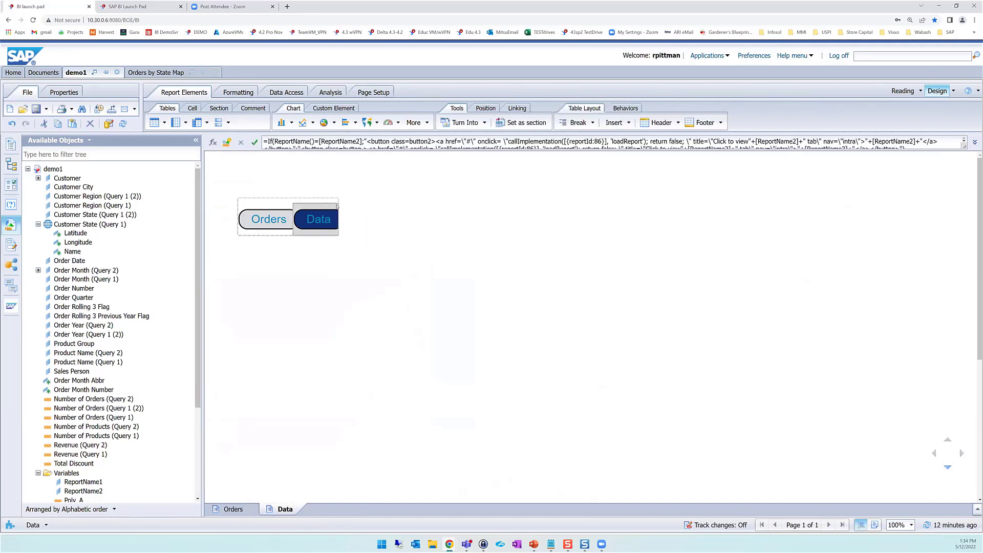
mouse_move(337, 204)
mouse_down()
mouse_move(306, 206)
mouse_move(324, 183)
mouse_move(348, 205)
mouse_up()
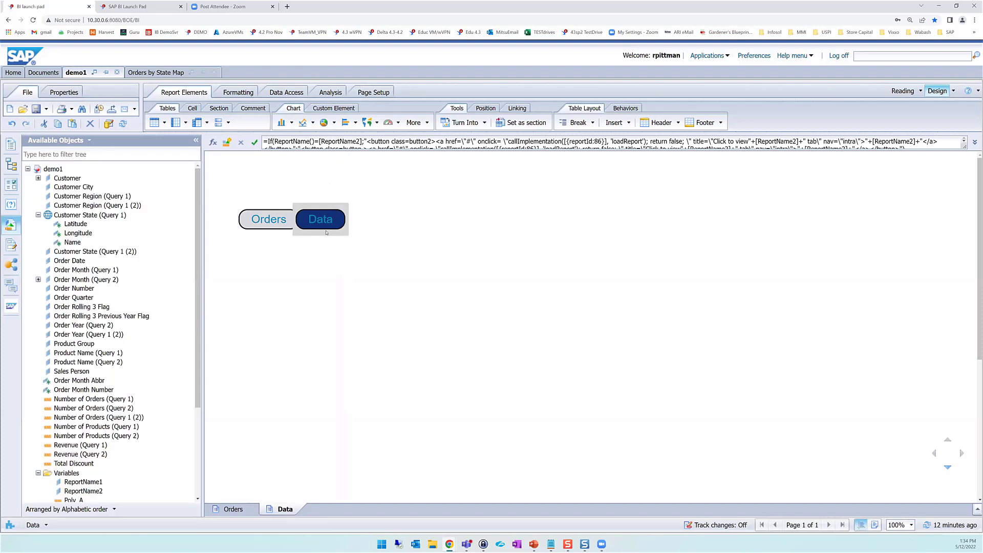
click(290, 206)
drag(291, 205, 302, 205)
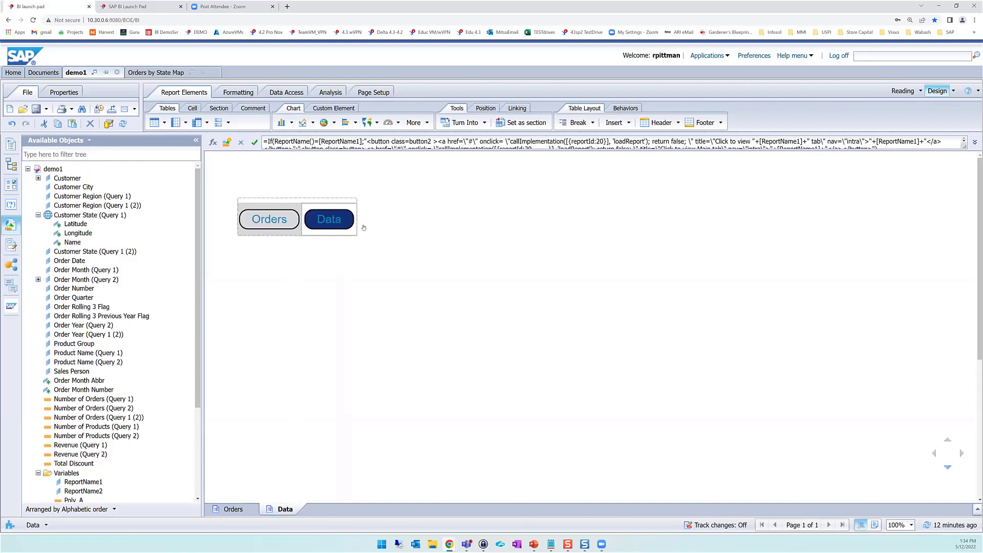
click(494, 255)
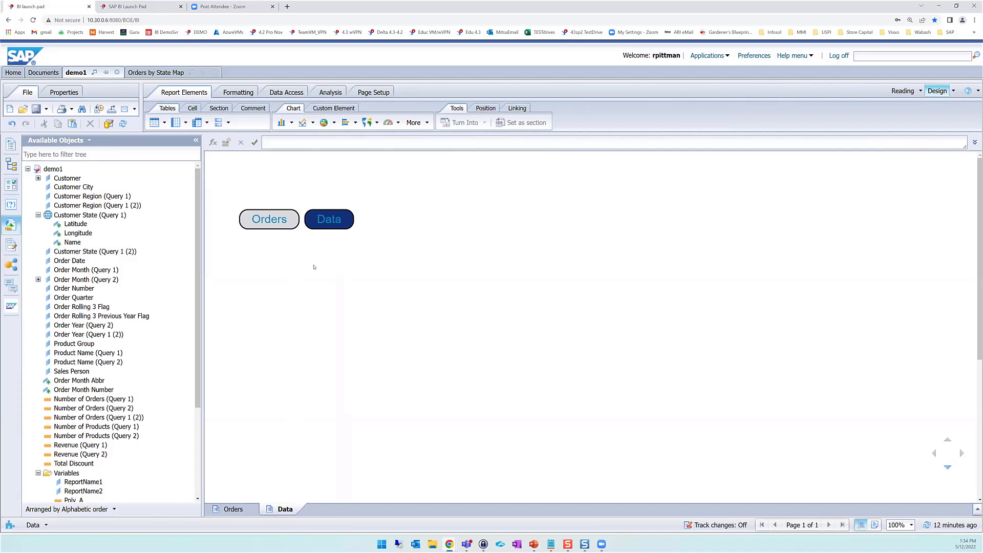
Step: Widen both button cells in the Orders report and move the year-over-year orders crosstab down below the buttons
click(233, 509)
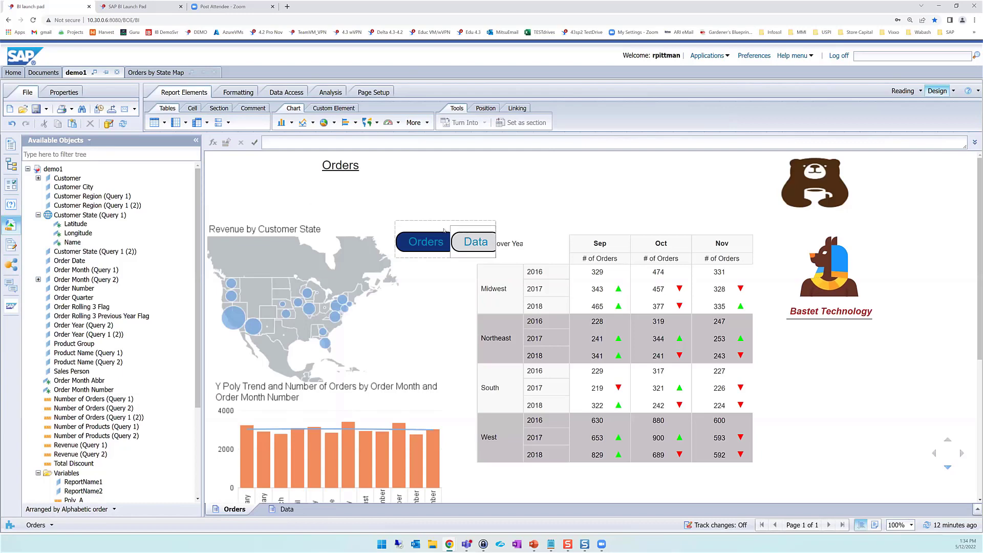
click(445, 230)
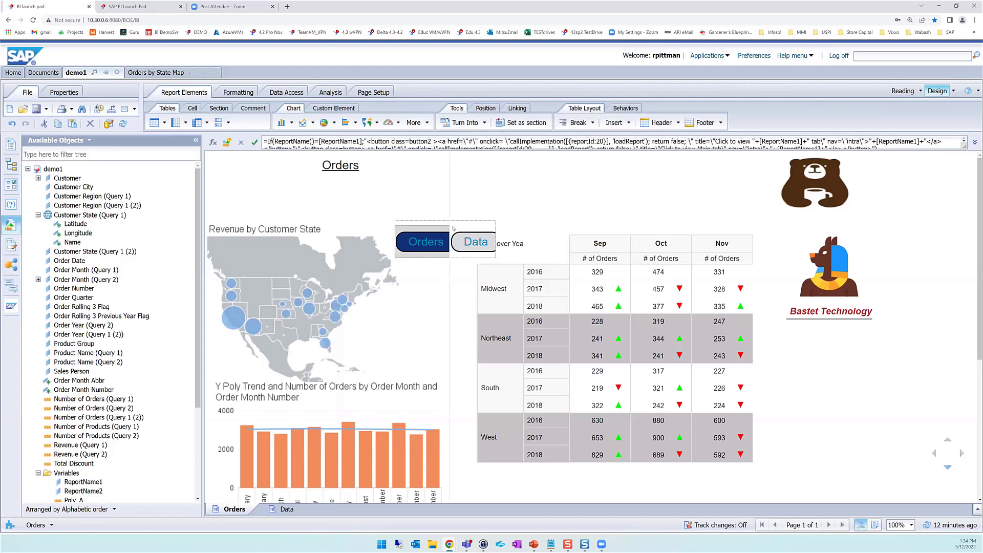
drag(453, 228, 461, 228)
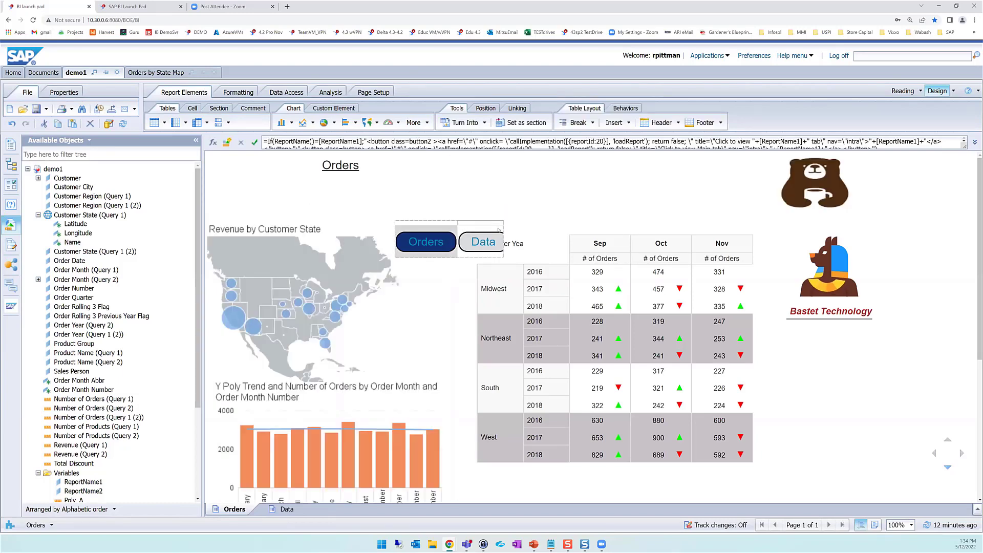
drag(502, 228, 515, 228)
click(510, 261)
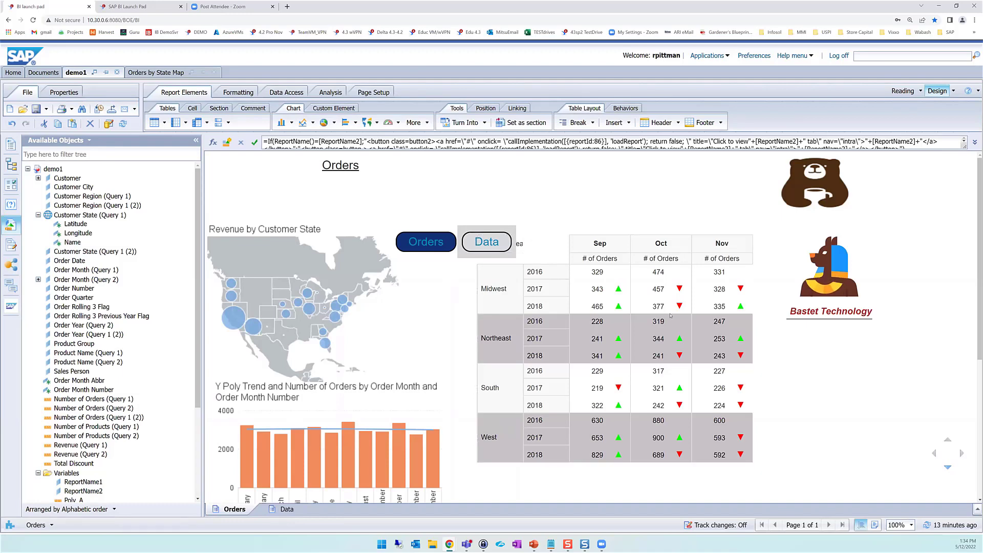
drag(665, 233, 674, 264)
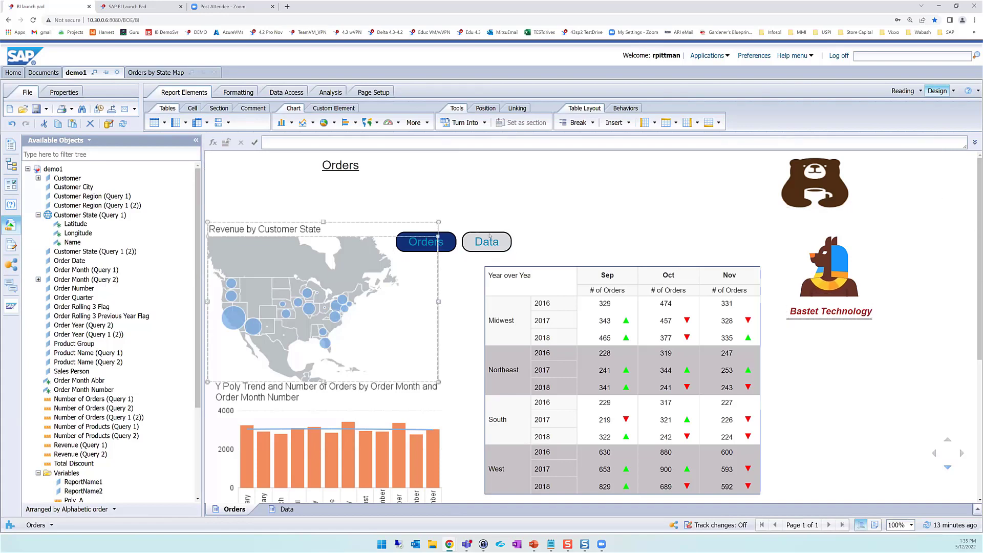
click(450, 232)
click(373, 153)
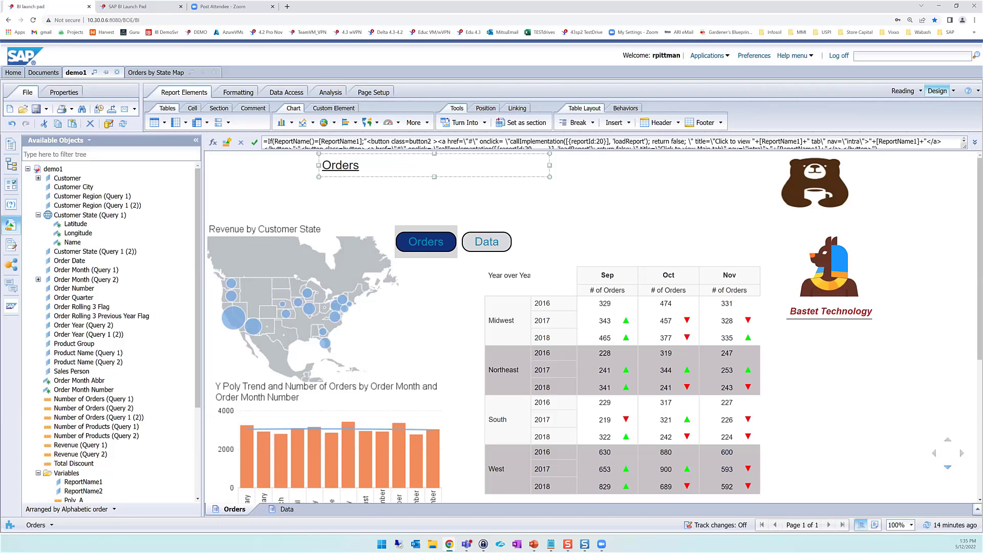
click(573, 169)
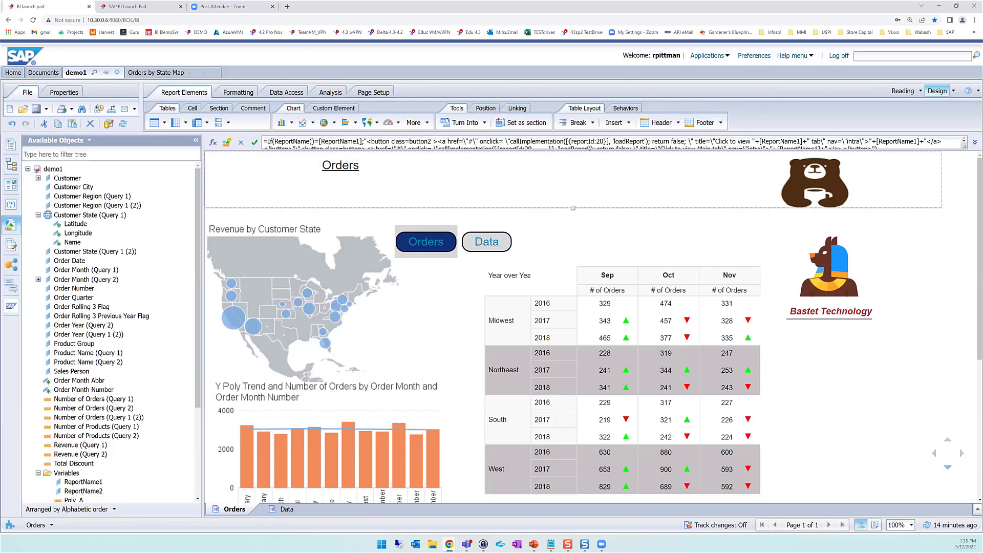
click(327, 389)
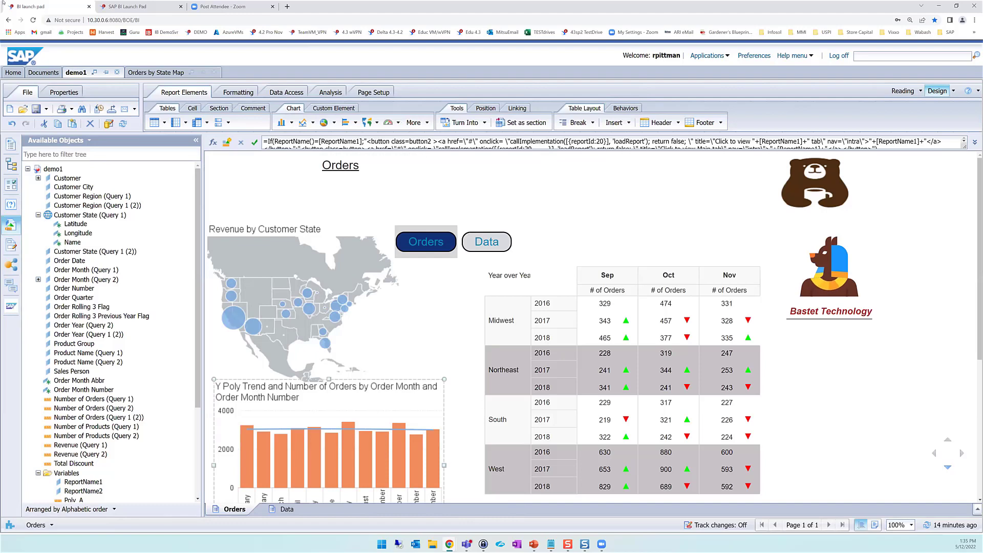
Step: Switch to the Fiori-style SAP BI Launch Pad document and insert a vertical table beside the detail table in Report 2
click(135, 7)
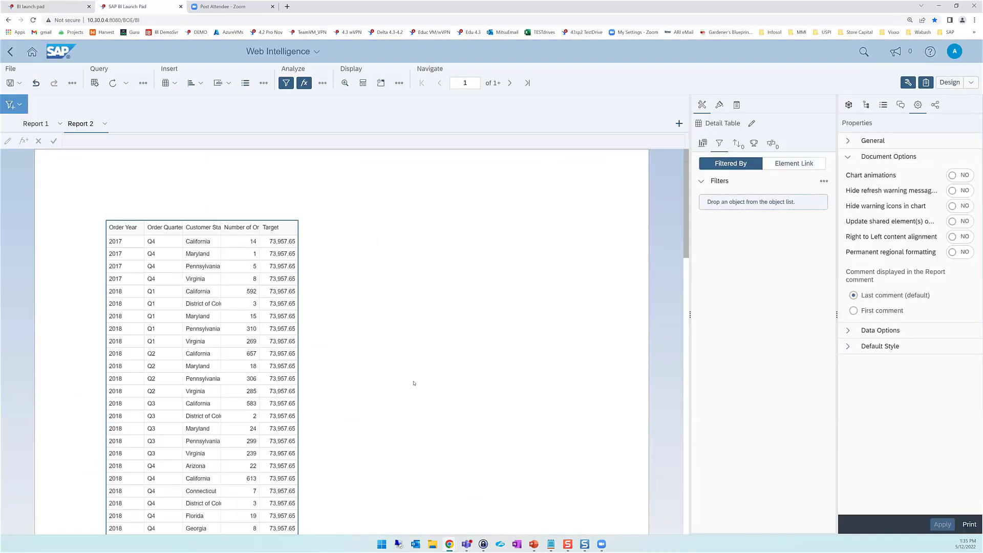
click(51, 273)
click(2, 287)
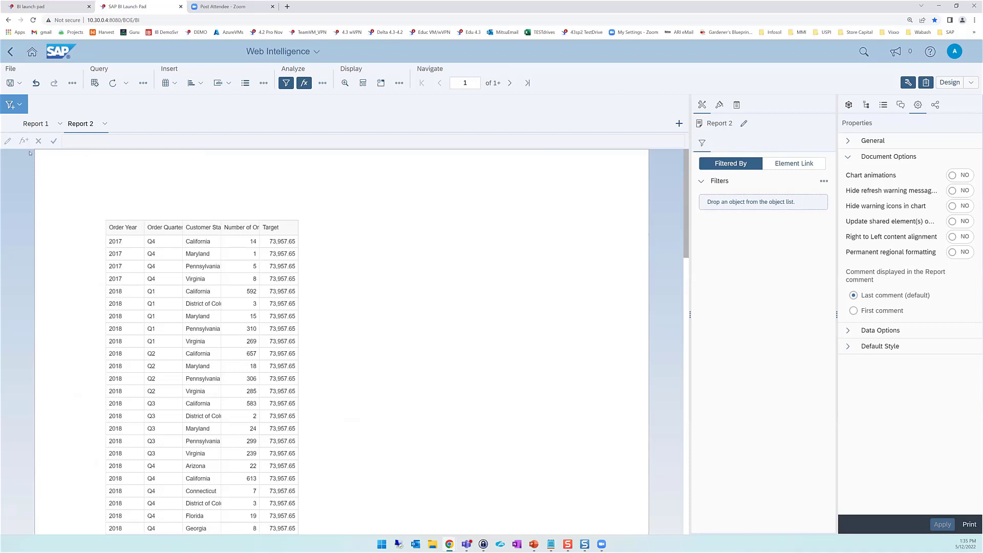
click(175, 88)
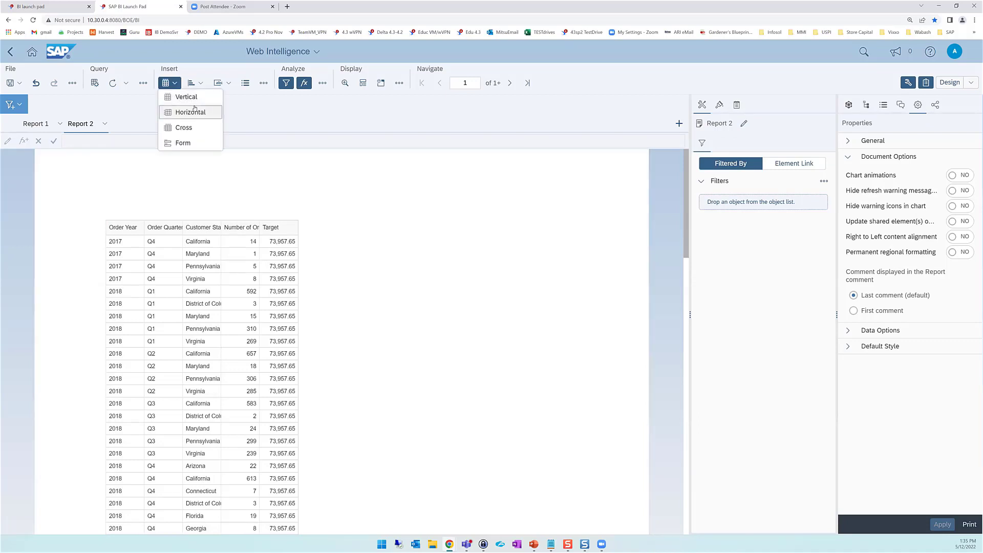
click(192, 96)
click(406, 221)
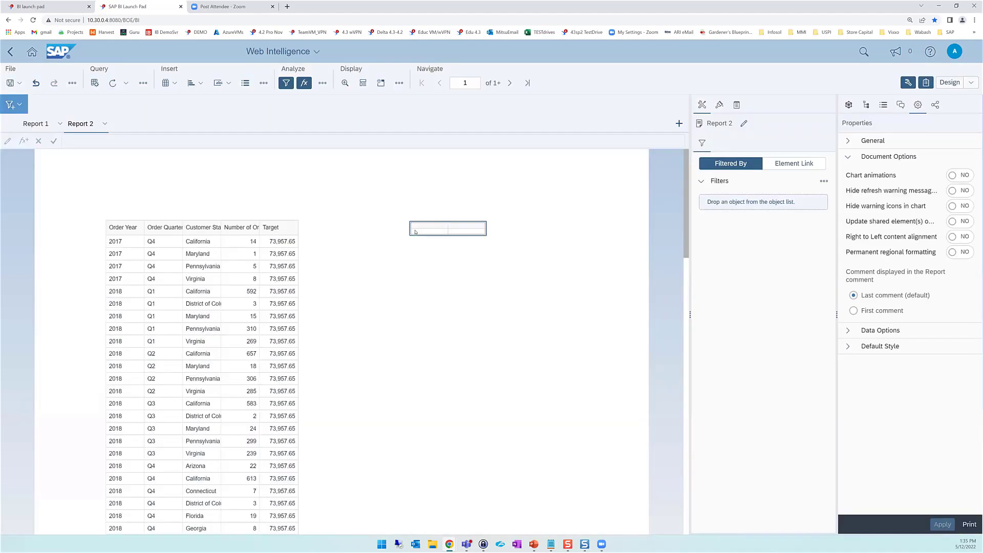
Step: Enter tab1 and tab2 in the two body cells of the new table in Report 2
click(161, 139)
text(tab1)
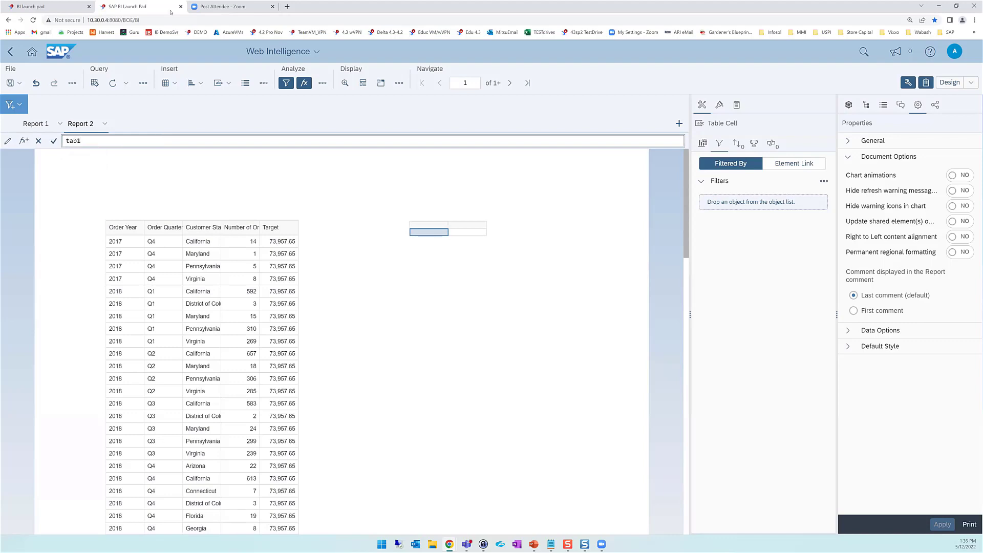
key(Return)
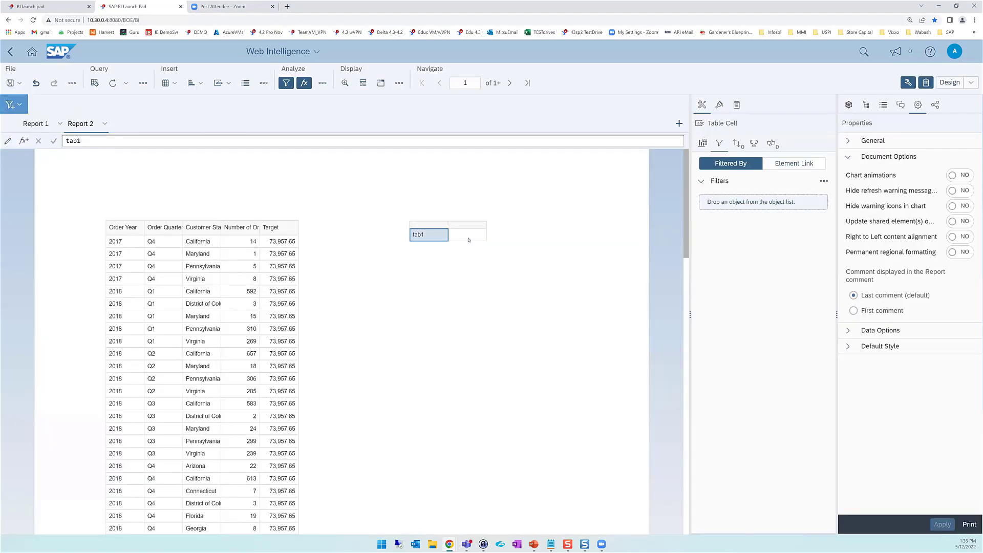
click(468, 239)
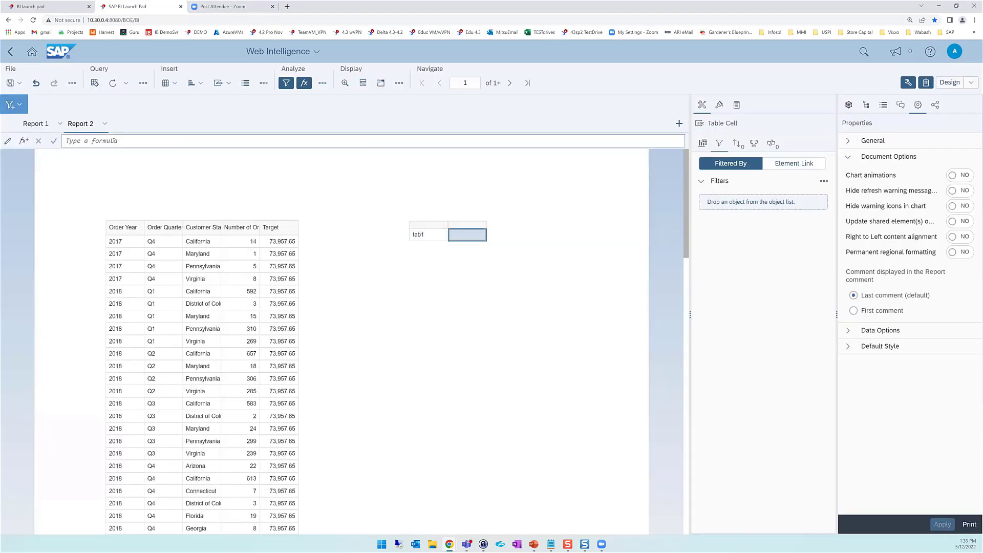
click(123, 141)
text(tab2)
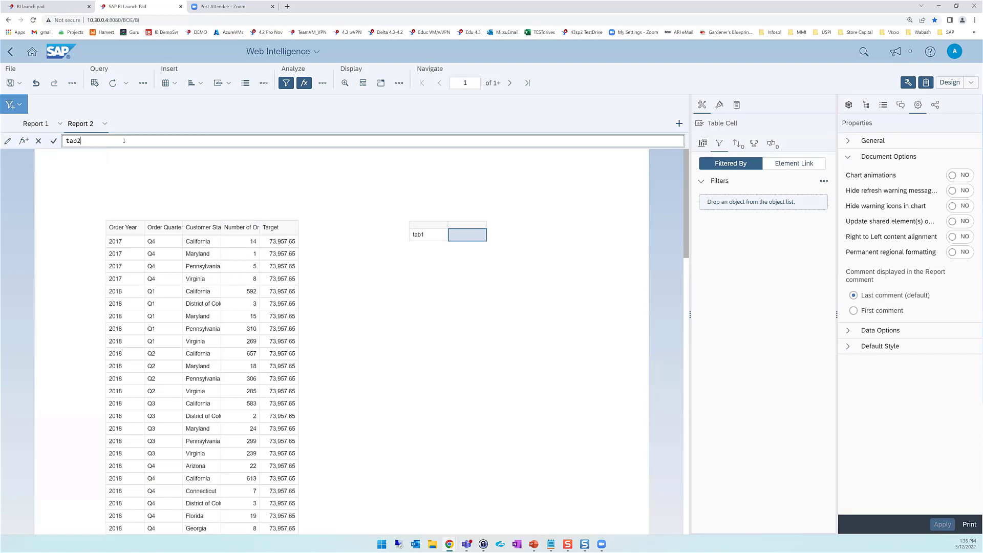
key(Return)
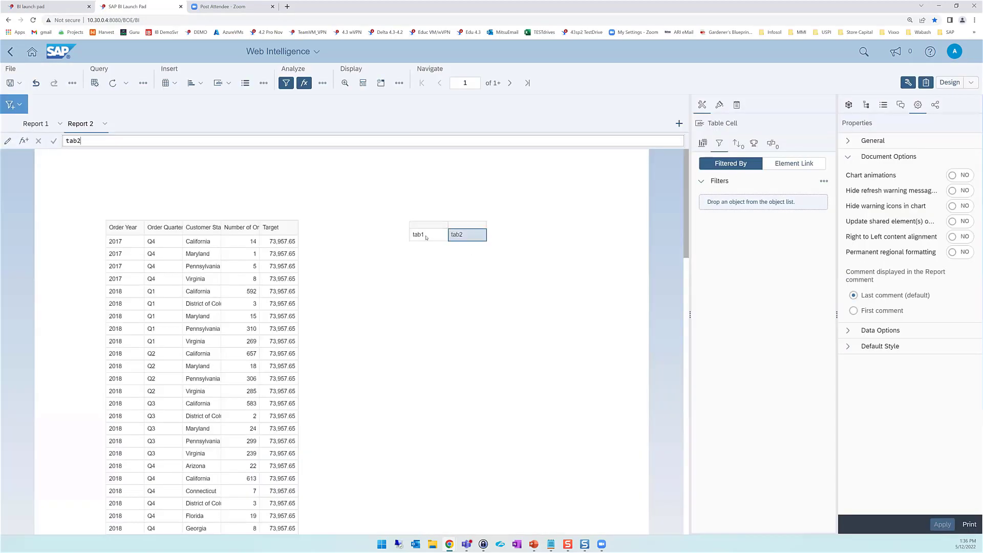
Step: Add a hyperlink within this document from the tab1 cell to Report 1
click(427, 237)
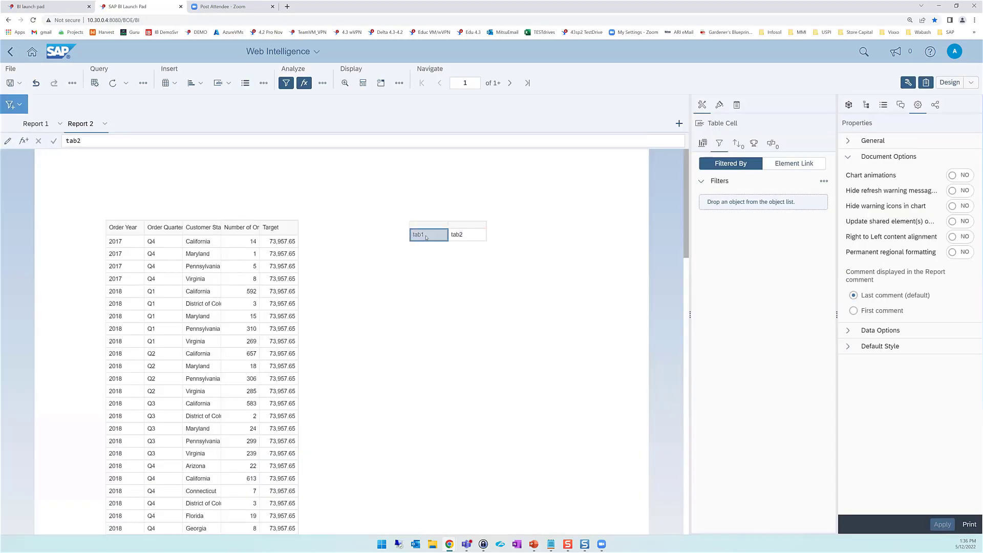
right_click(427, 237)
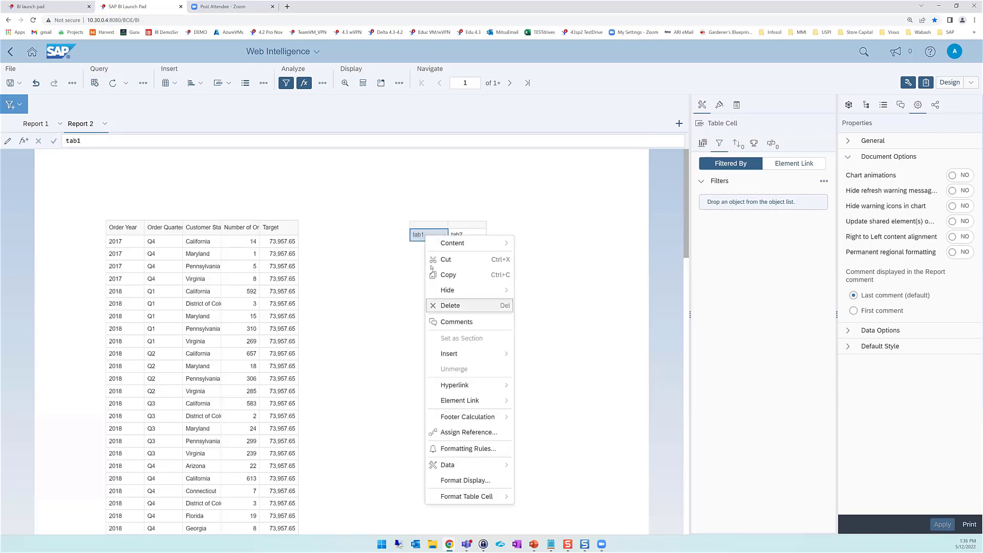
mouse_move(479, 403)
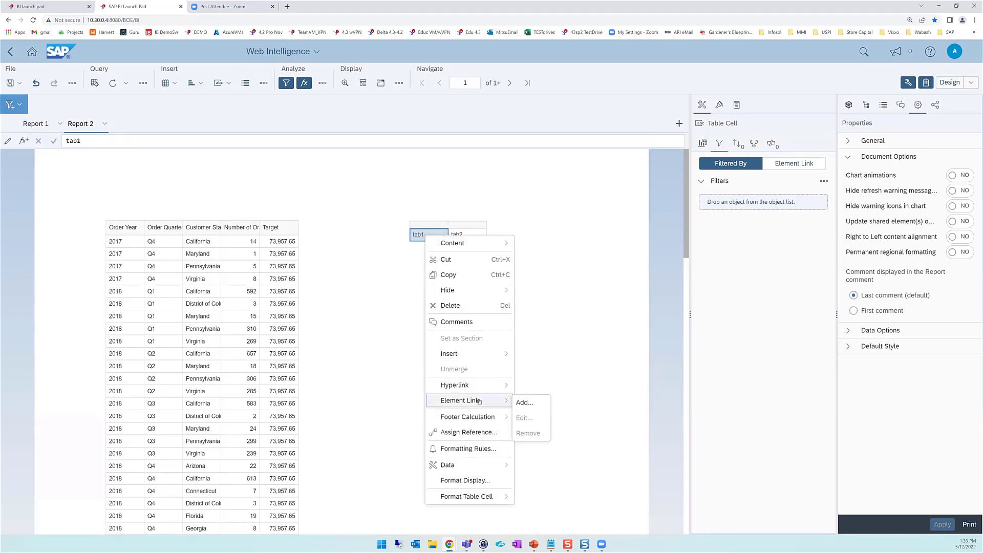
click(537, 389)
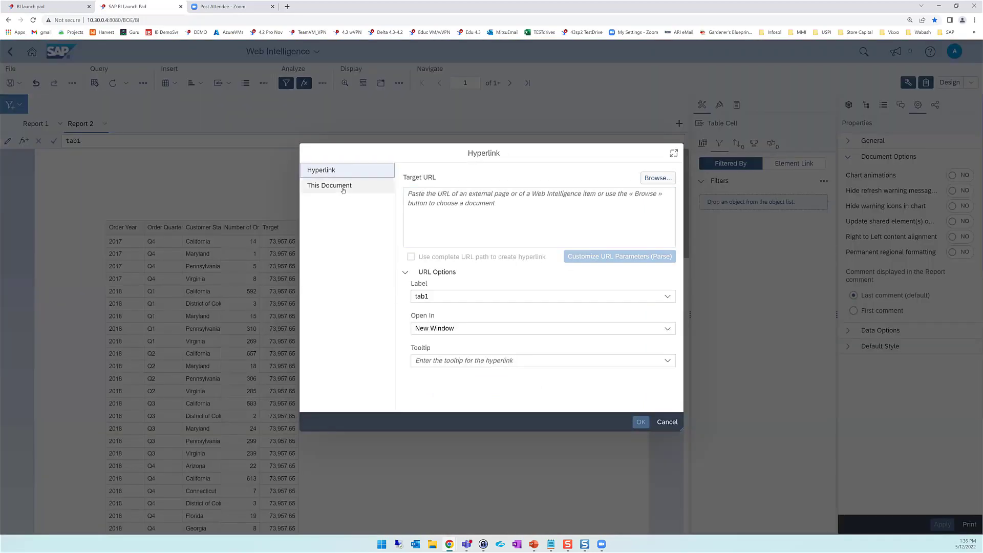
click(343, 186)
click(480, 187)
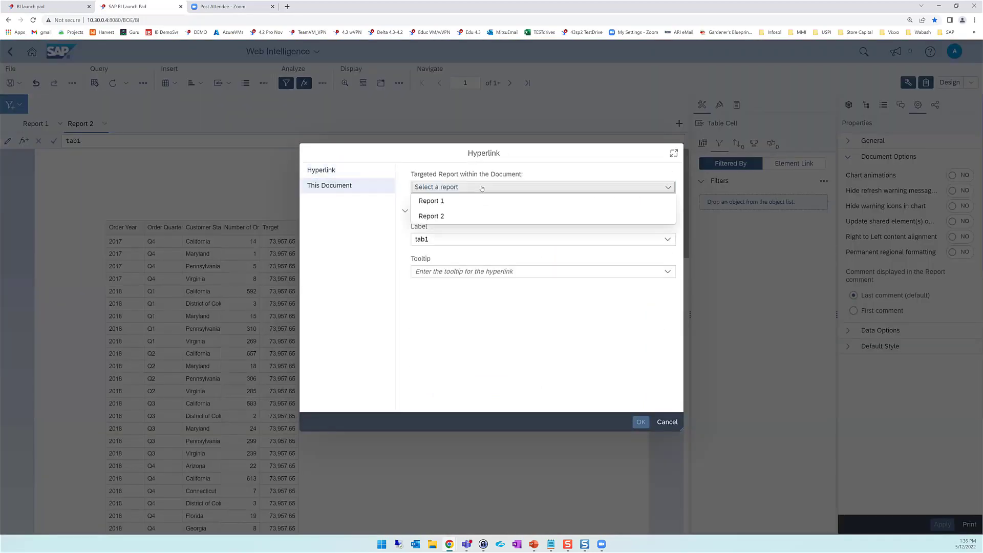
click(437, 202)
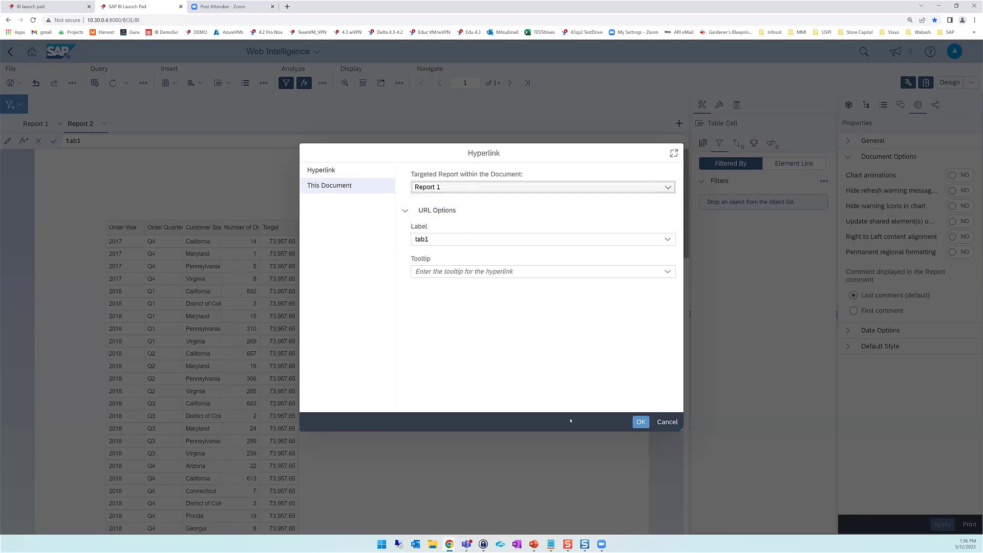
click(640, 422)
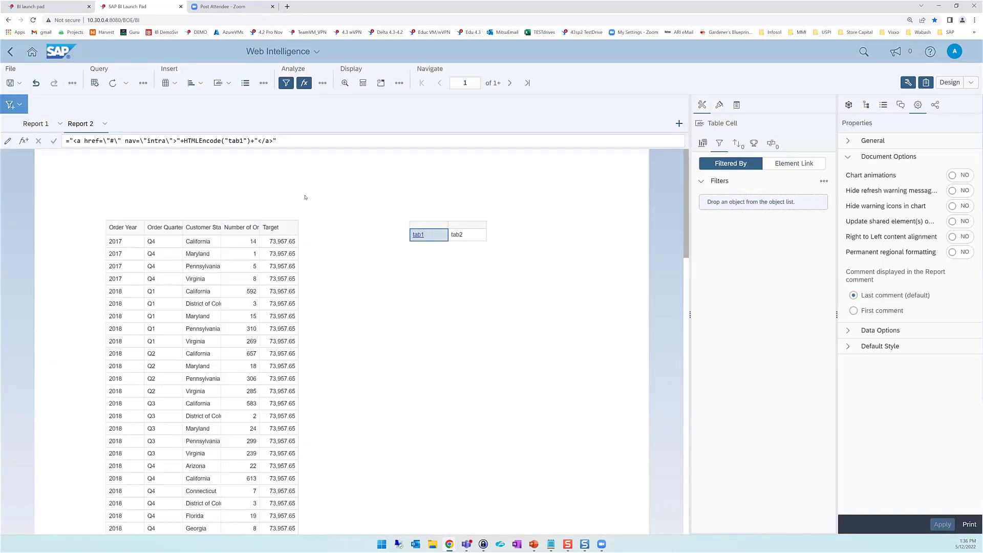
Step: Link the tab2 cell to Report 2 within this document and check the generated formulas of both link cells
click(437, 236)
click(473, 239)
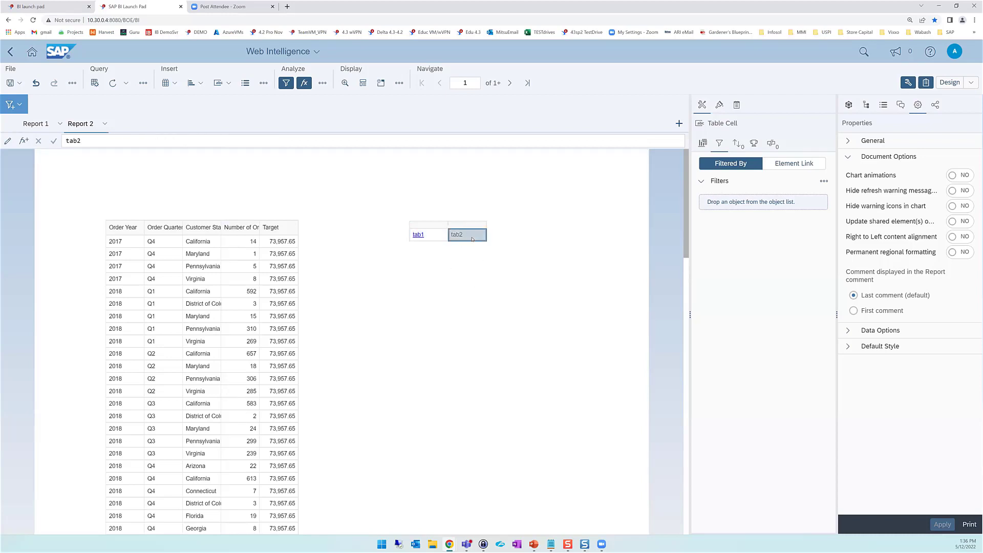
right_click(475, 237)
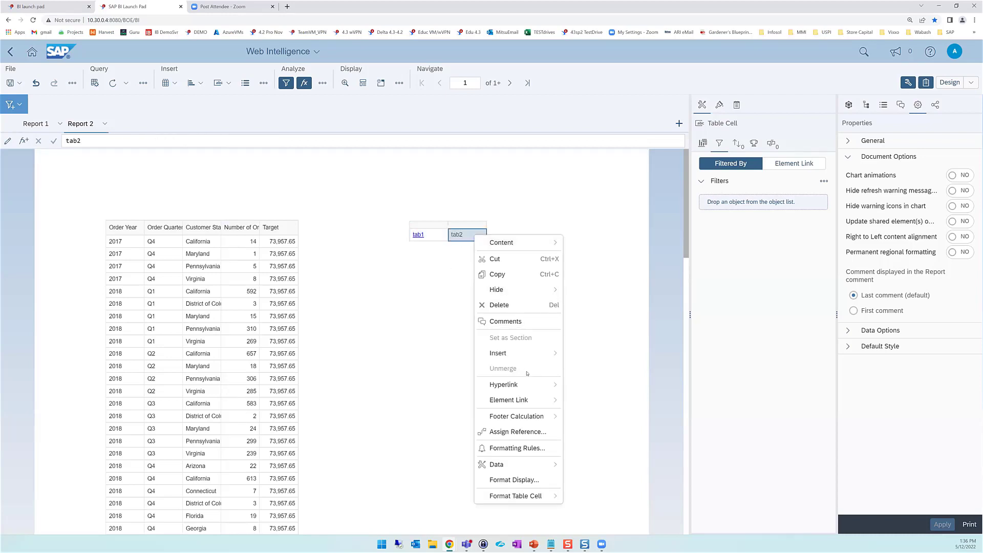
mouse_move(543, 384)
click(605, 385)
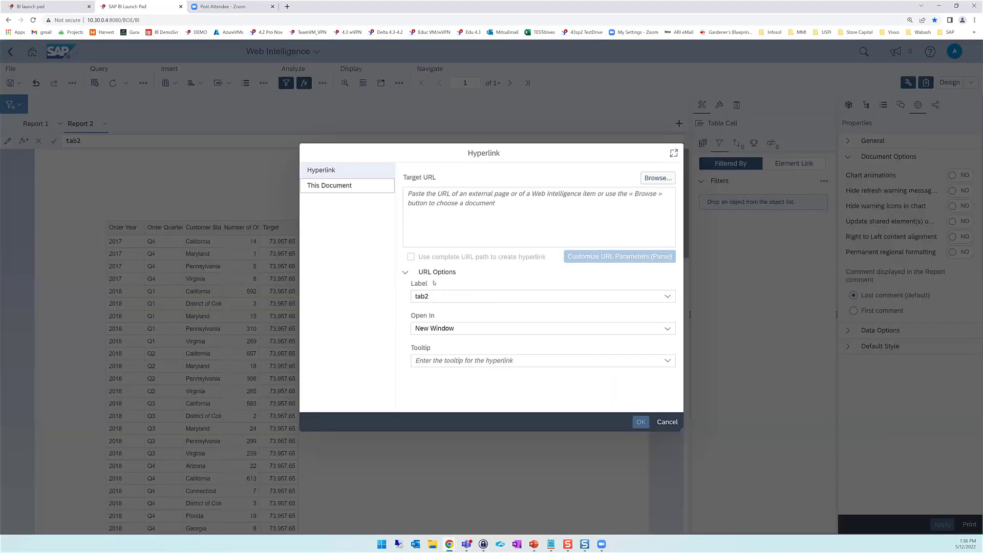
click(380, 188)
click(443, 190)
click(467, 216)
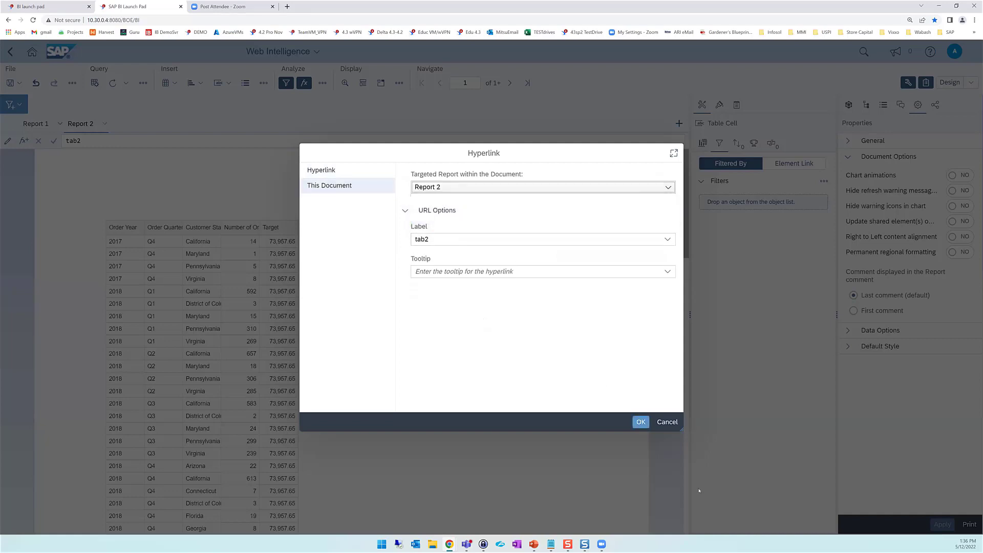
click(641, 422)
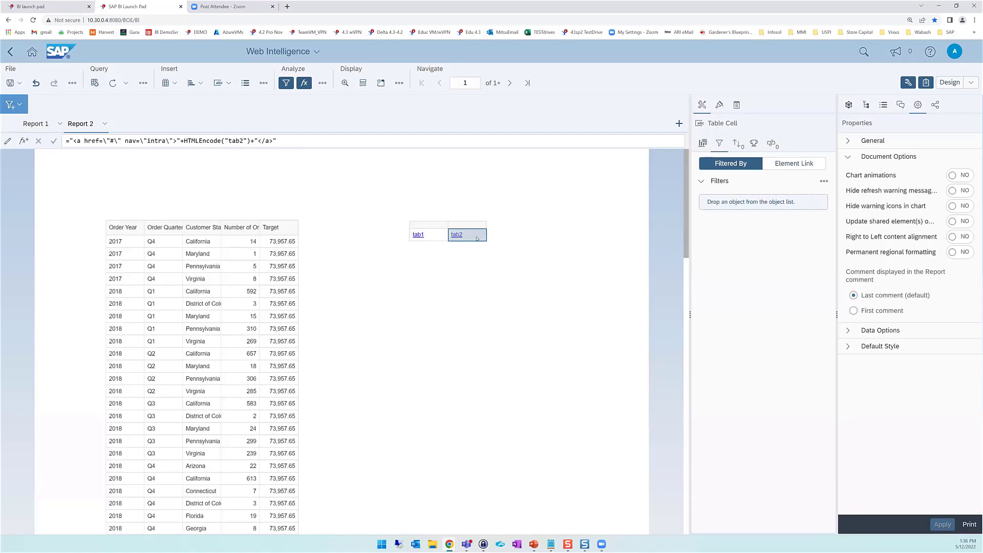
click(477, 237)
click(424, 235)
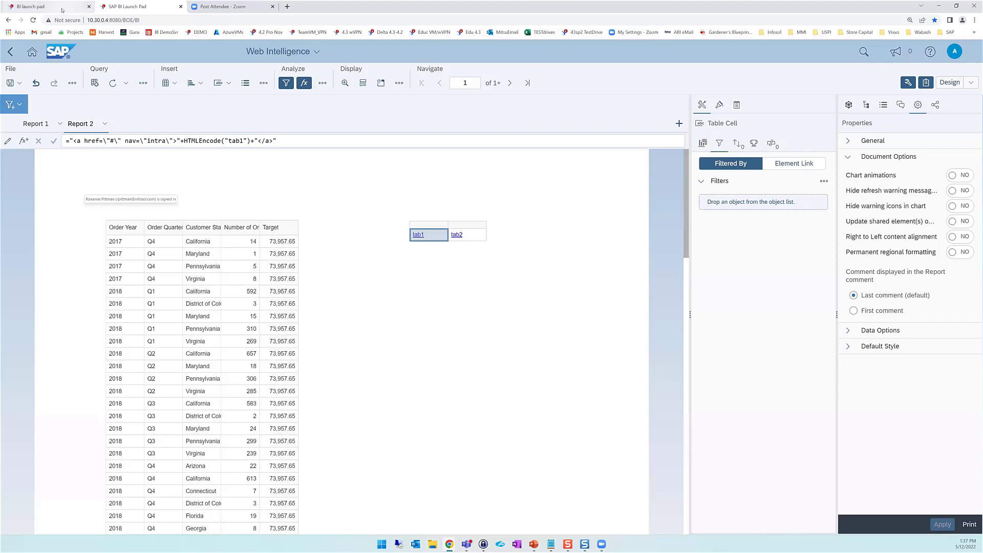
Step: Return to demo1 in the classic BI launch pad, insert a vertical table in the Data report and enter tab in its first body cell
key(ctrl+shift+Tab)
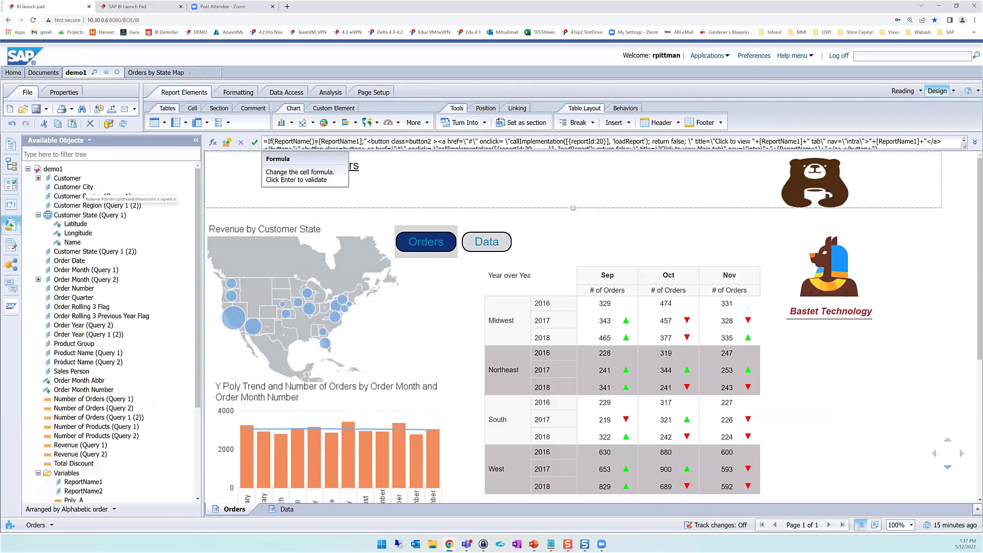
click(400, 305)
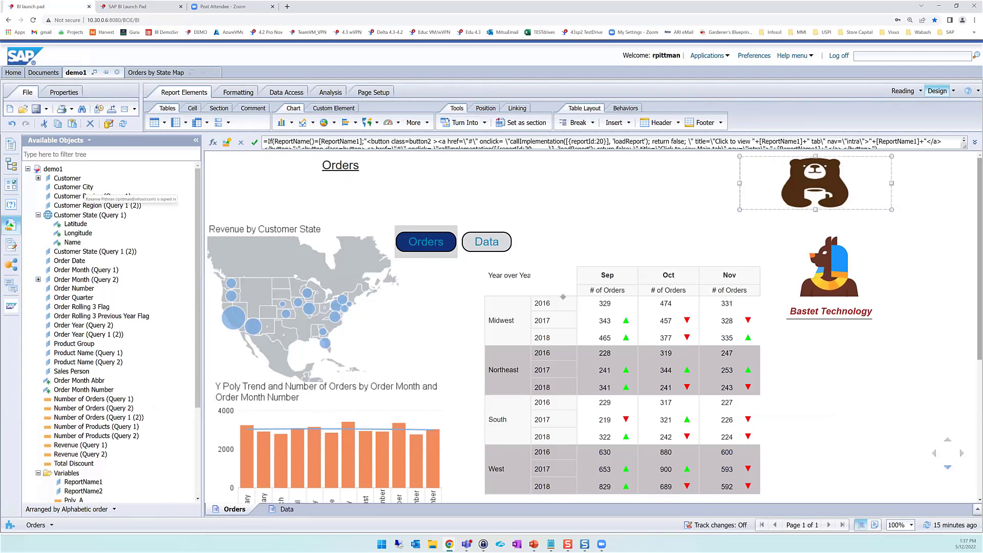
click(572, 152)
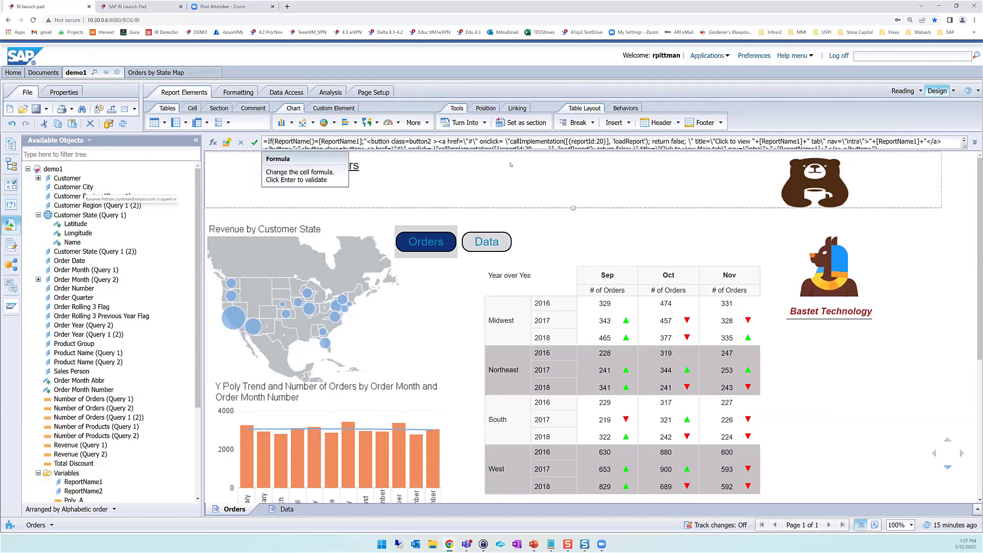
click(358, 492)
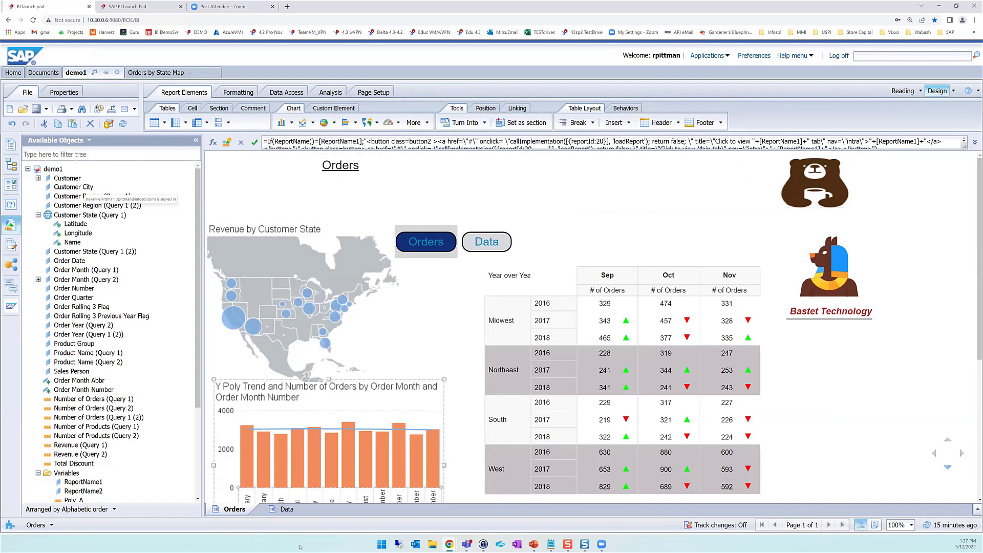
click(288, 509)
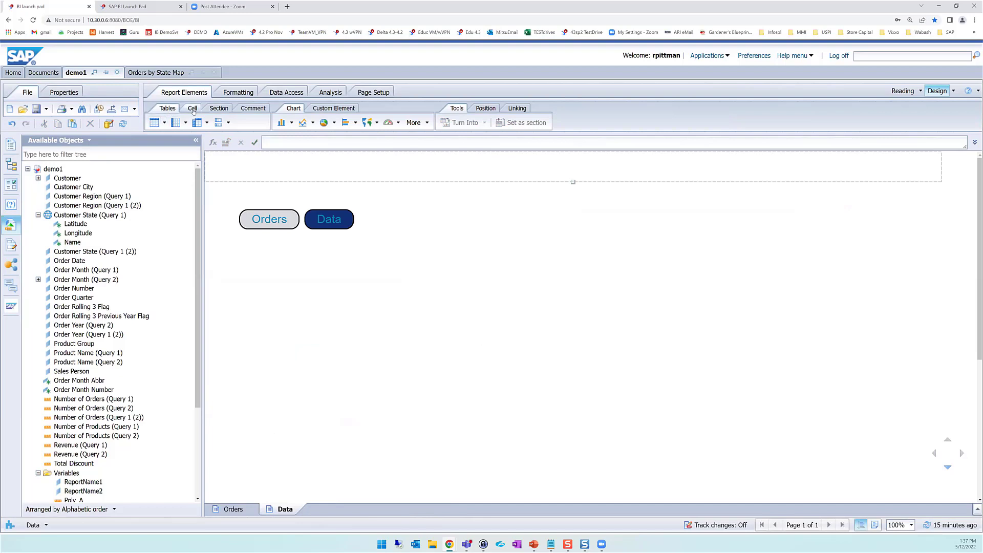
click(154, 124)
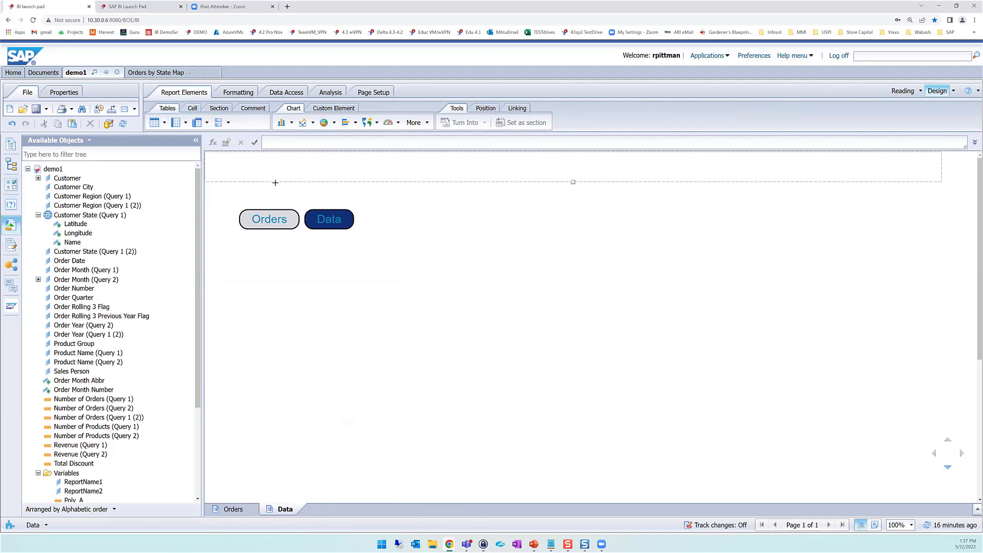
click(449, 250)
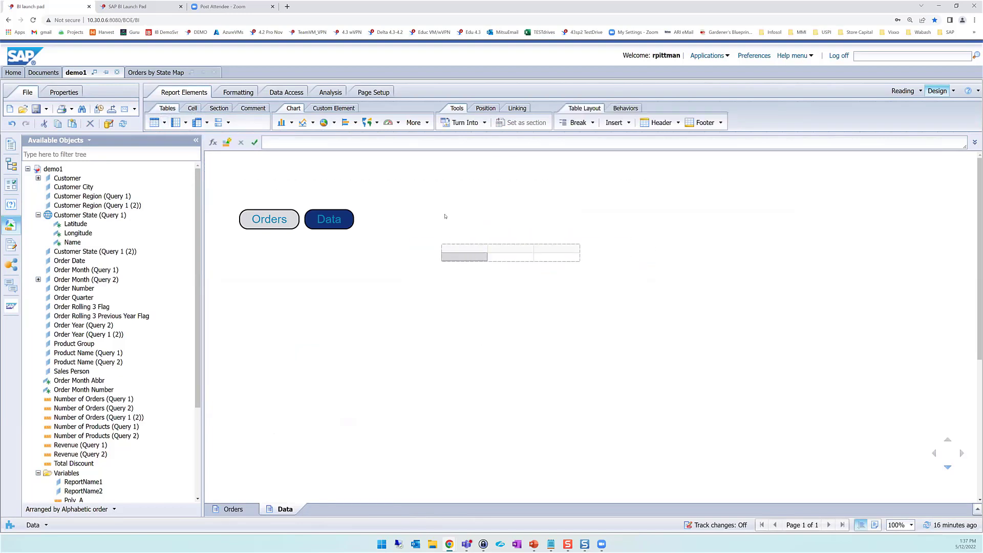
click(279, 142)
text(tab)
key(Return)
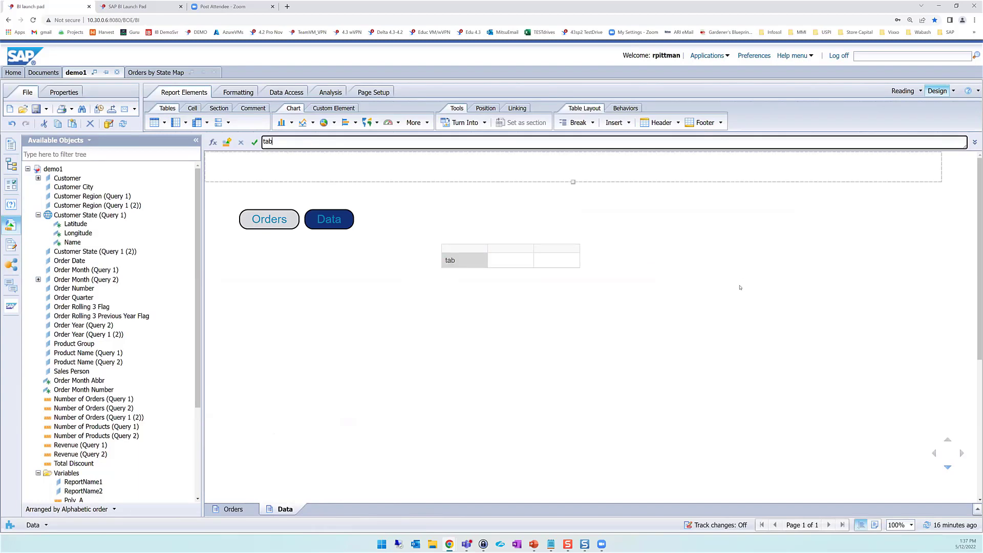
Step: Add an intra-document link to the Orders report on the tab cell, check its formula and open the Orders report
click(482, 262)
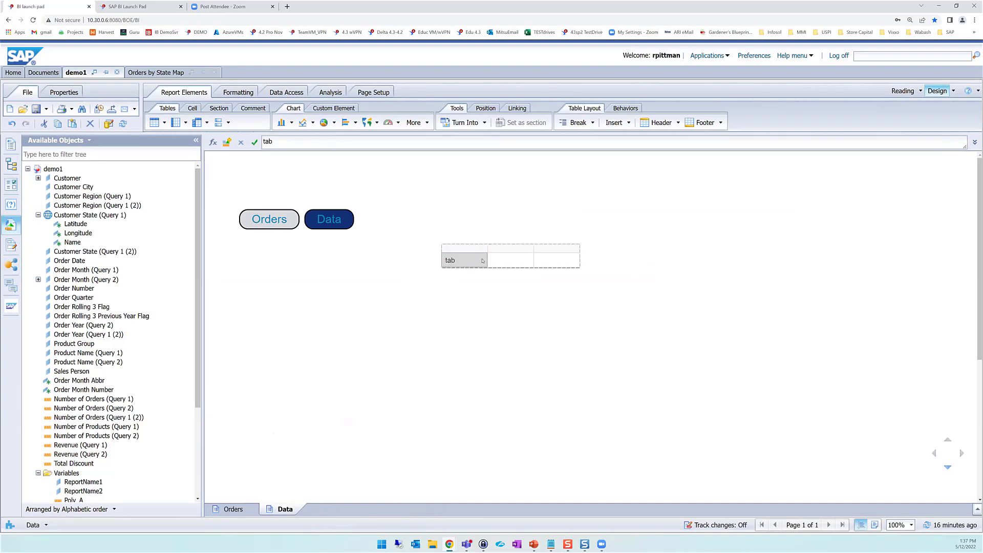
right_click(482, 261)
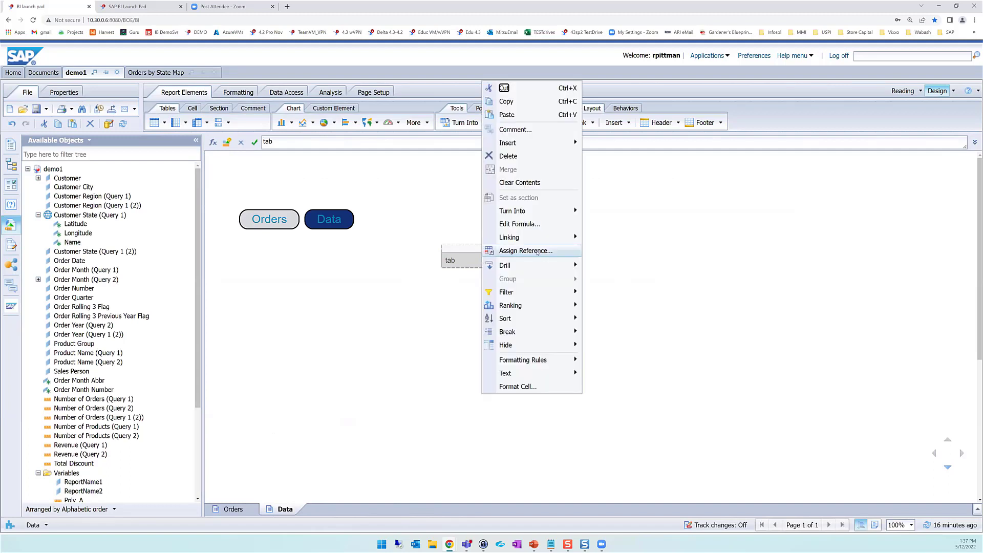
mouse_move(542, 238)
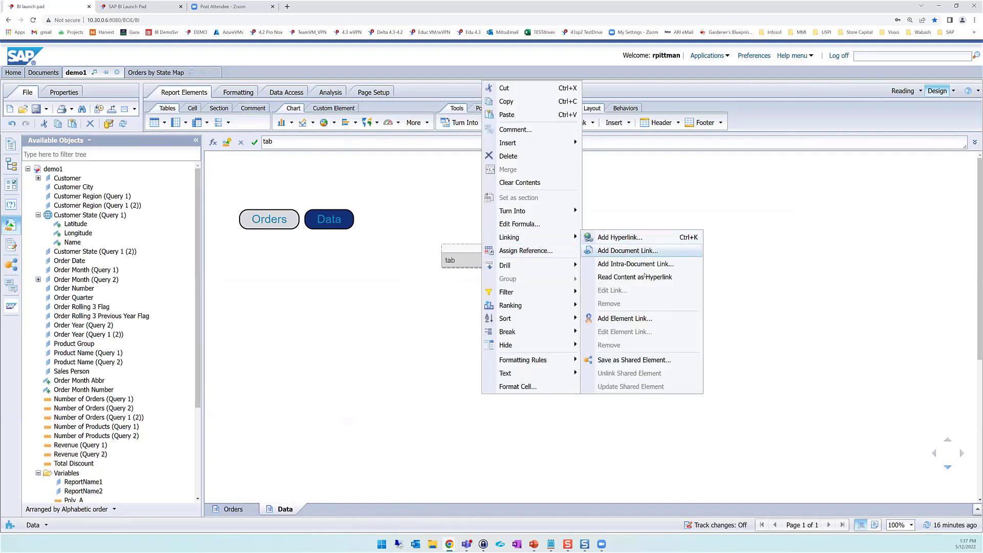
click(635, 263)
click(436, 226)
click(524, 237)
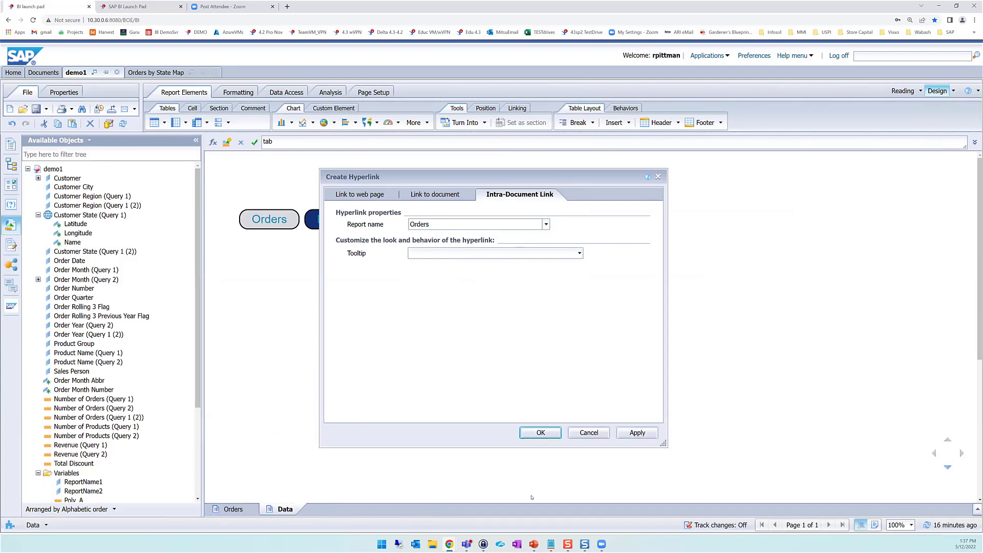
click(528, 435)
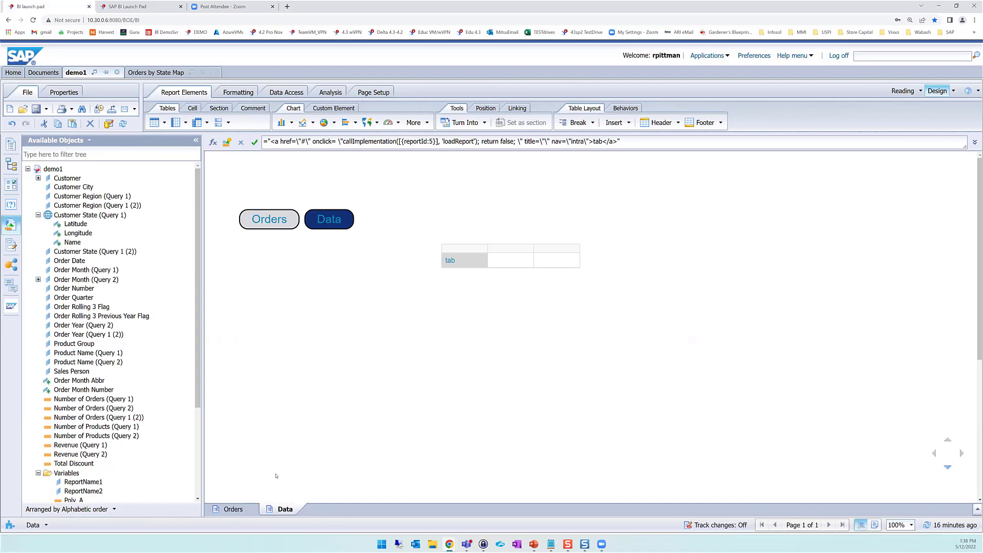
click(233, 509)
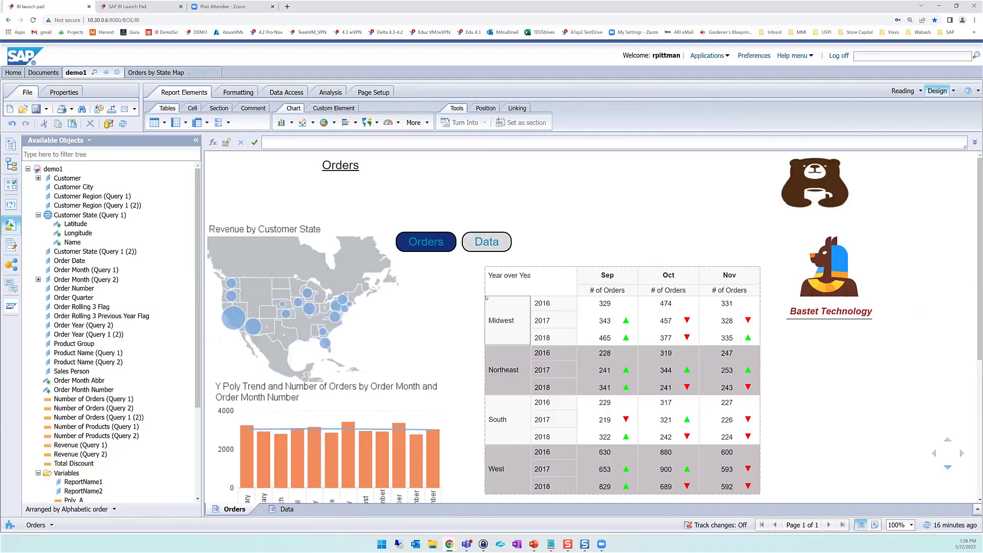